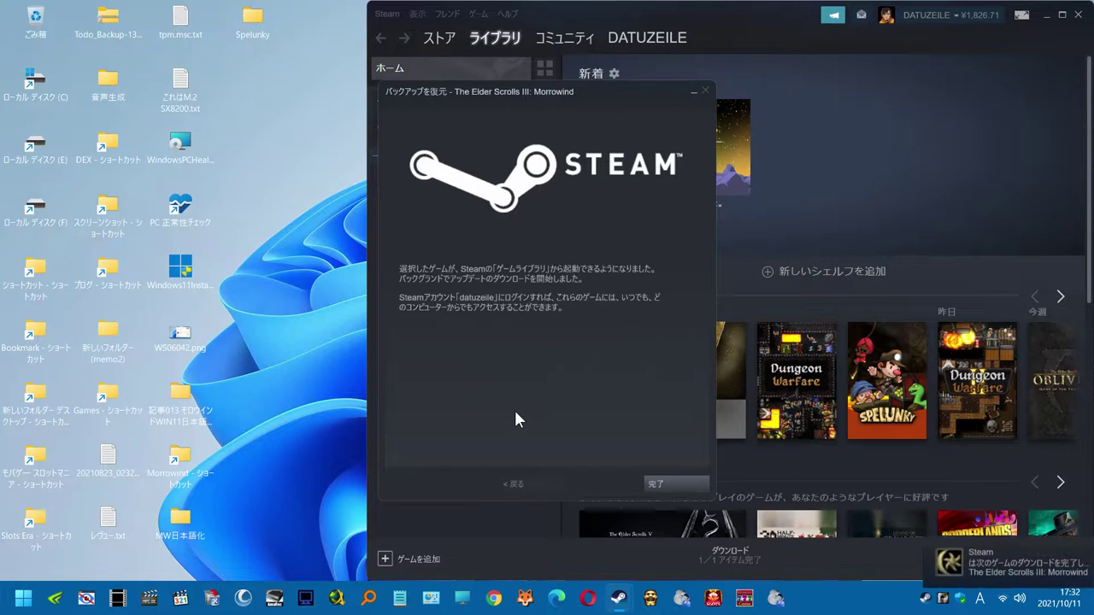
Finish the Morrowind backup restore and set the game's automatic updates to このゲームを起動した時しか更新しない.
left_click(654, 485)
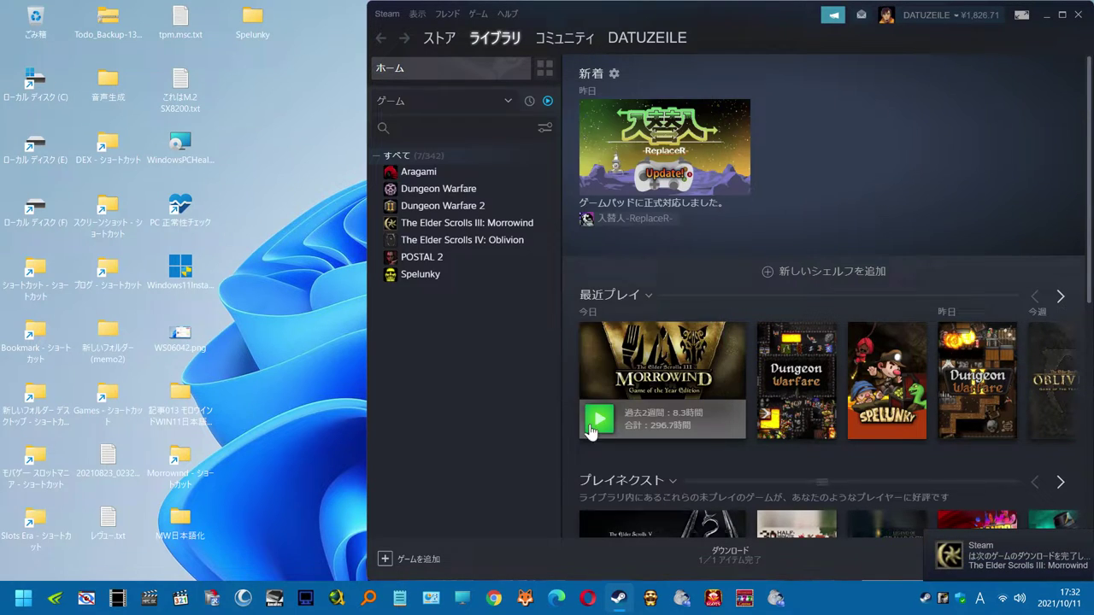
right_click(507, 227)
left_click(531, 311)
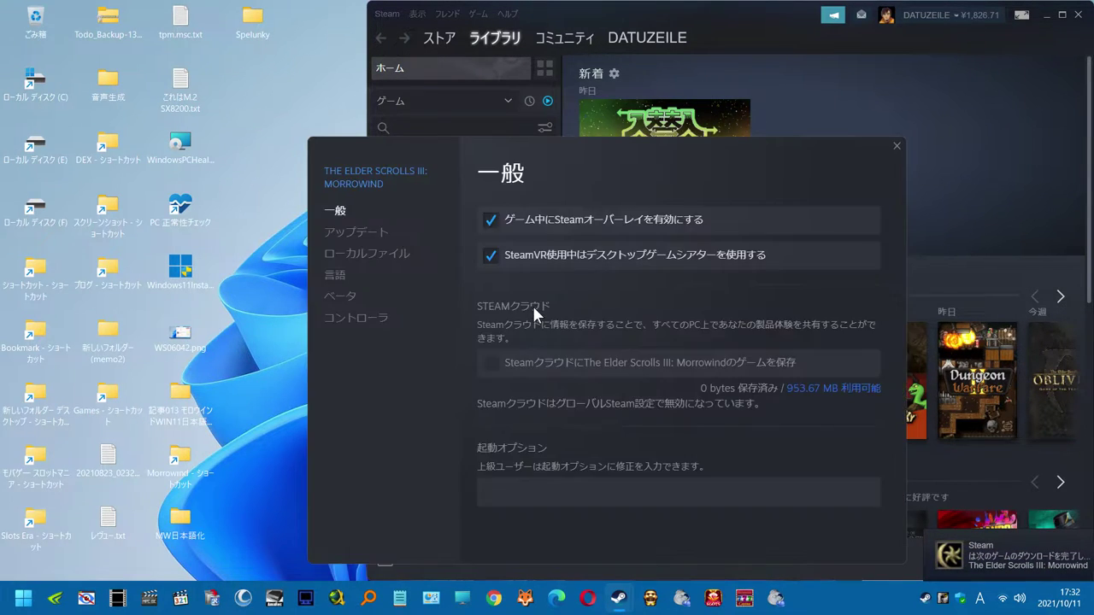
left_click(385, 238)
left_click(519, 256)
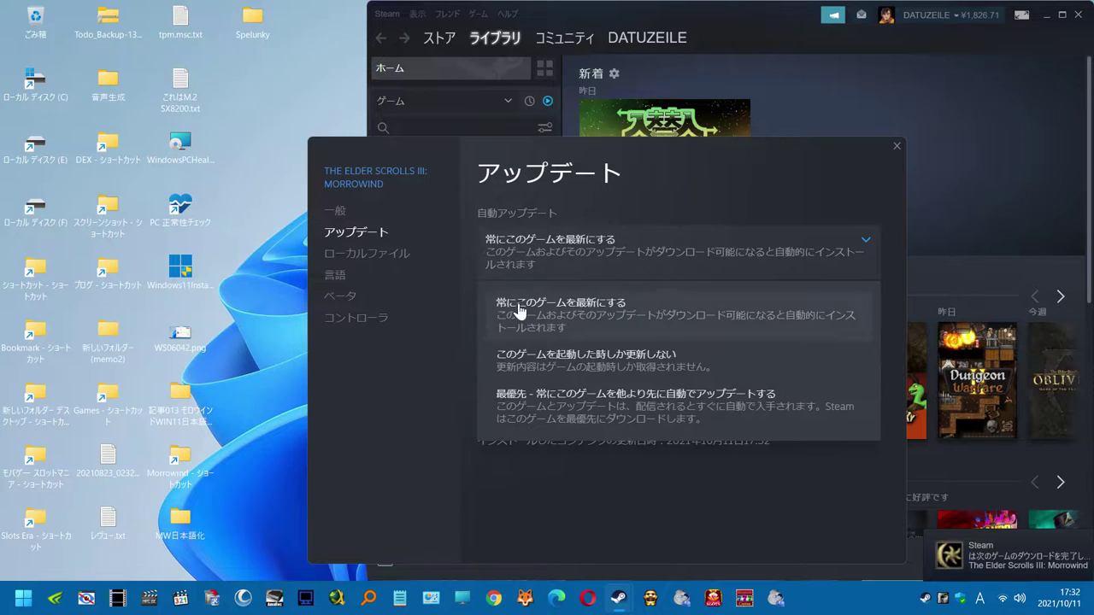
left_click(523, 364)
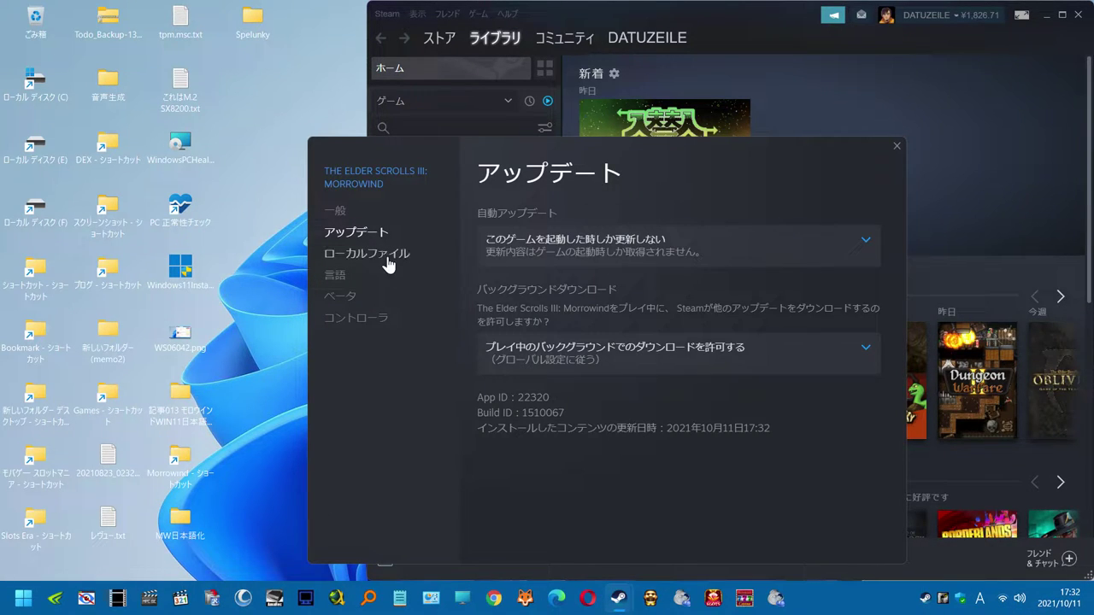
Verify the integrity of Morrowind's local files, then close the game's properties.
left_click(387, 254)
left_click(512, 313)
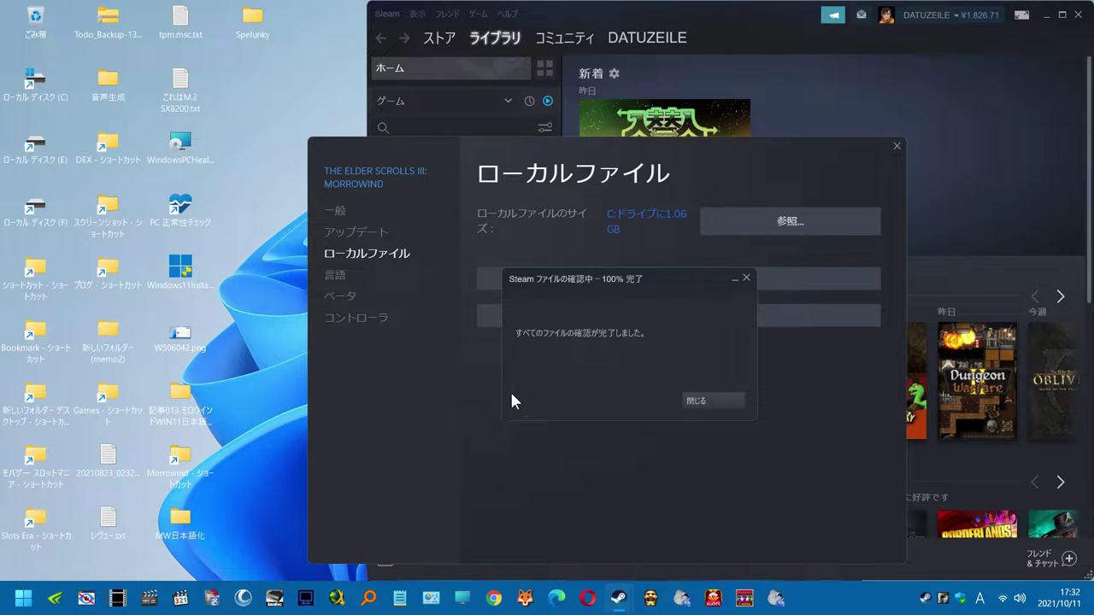
left_click(684, 401)
left_click(897, 146)
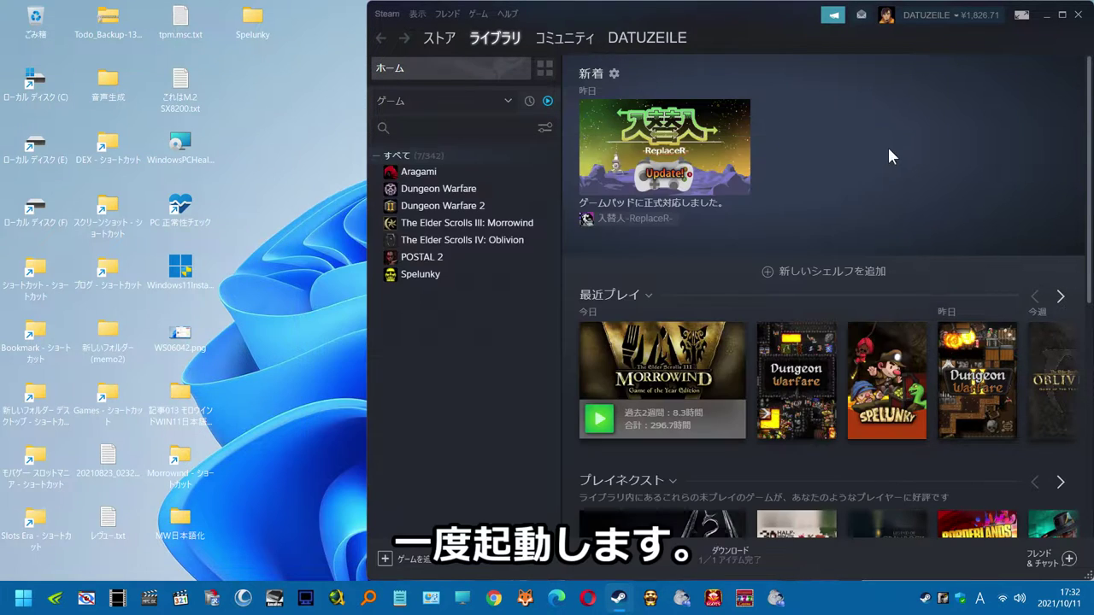
Start Morrowind from the library, go through the launcher's Options and Data Files, and play the game.
left_click(600, 418)
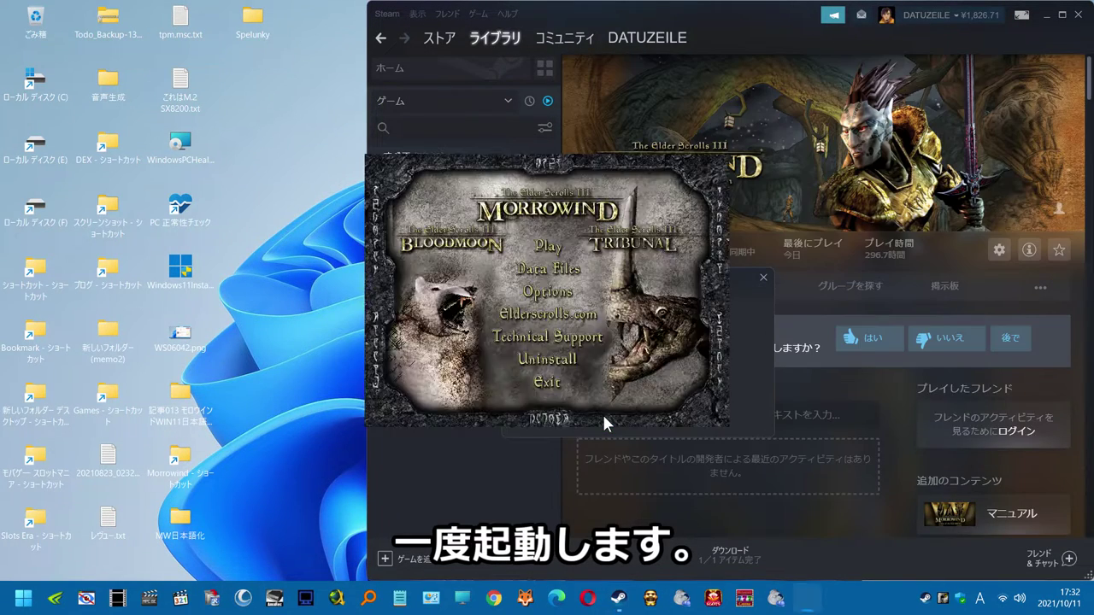
left_click(553, 297)
left_click(589, 354)
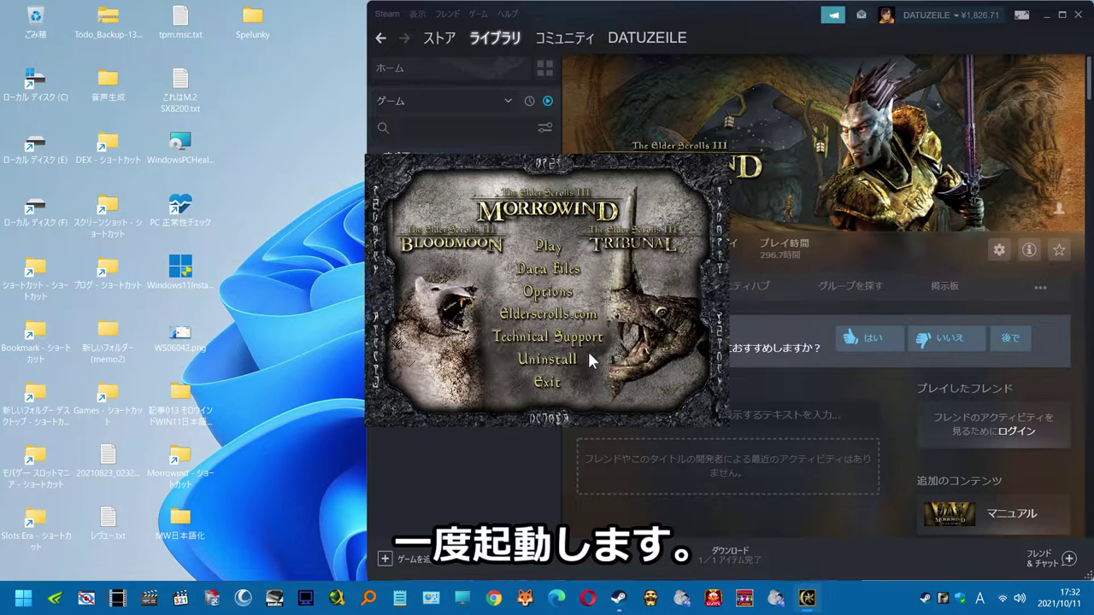
left_click(548, 270)
left_click(675, 382)
left_click(553, 250)
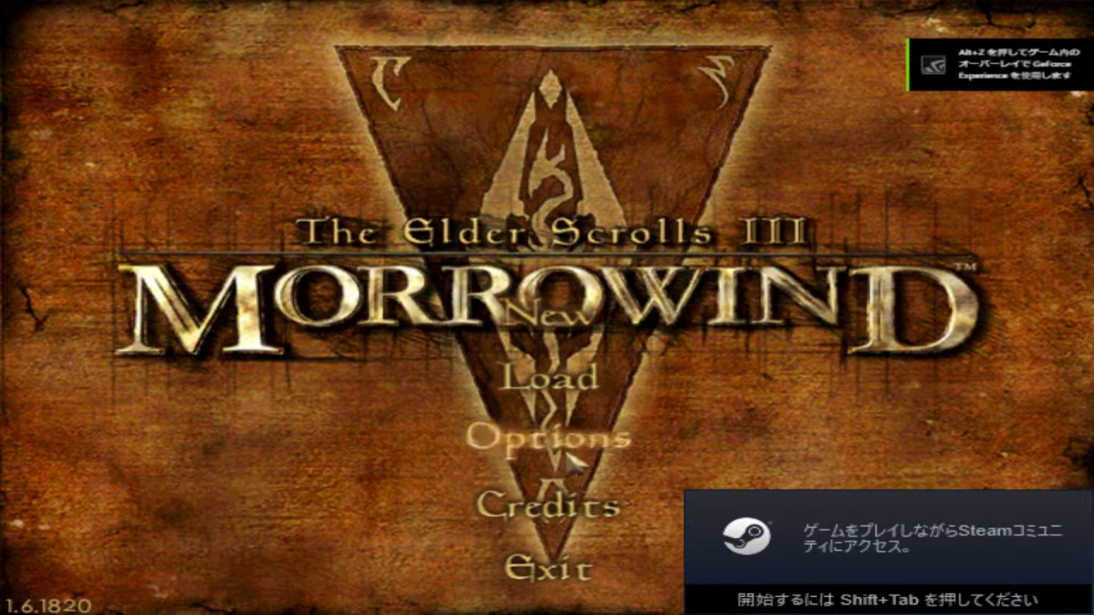
Quit Morrowind from its main menu and close the Steam window.
left_click(566, 571)
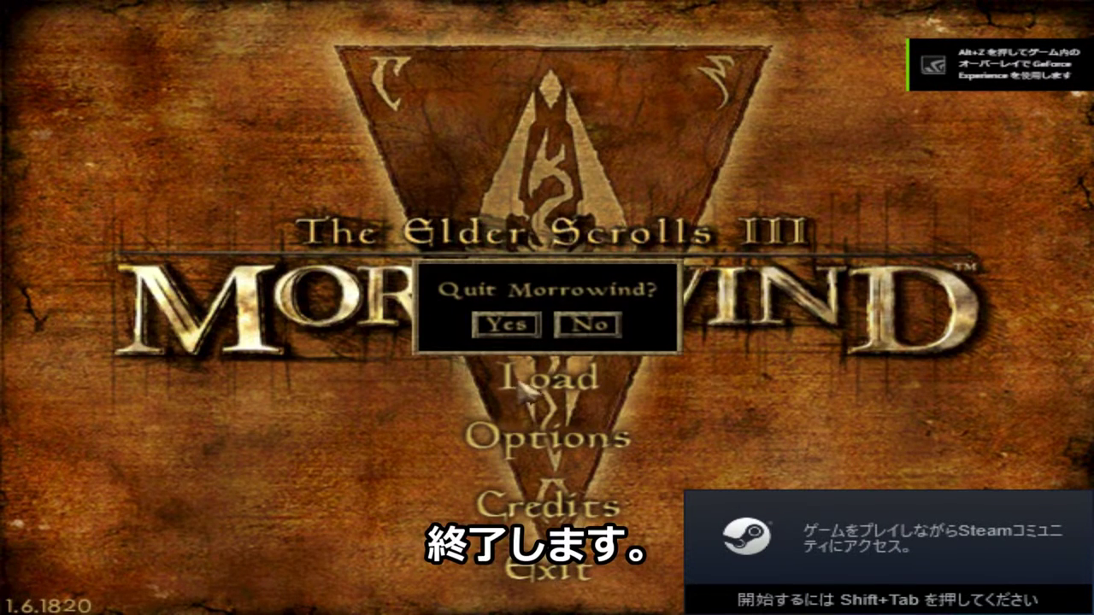
left_click(494, 317)
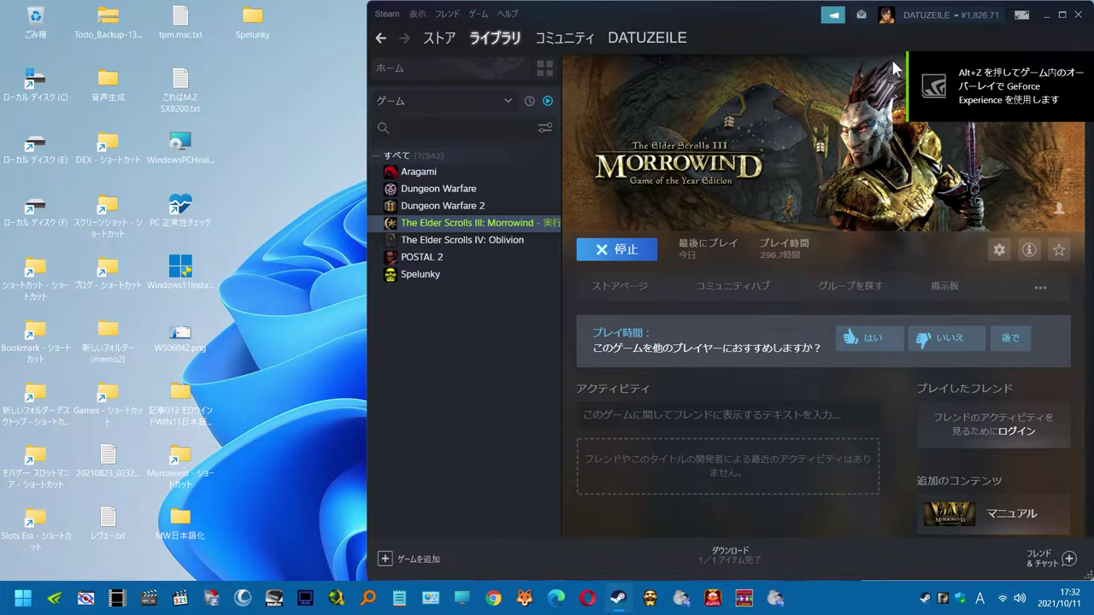
left_click(1078, 15)
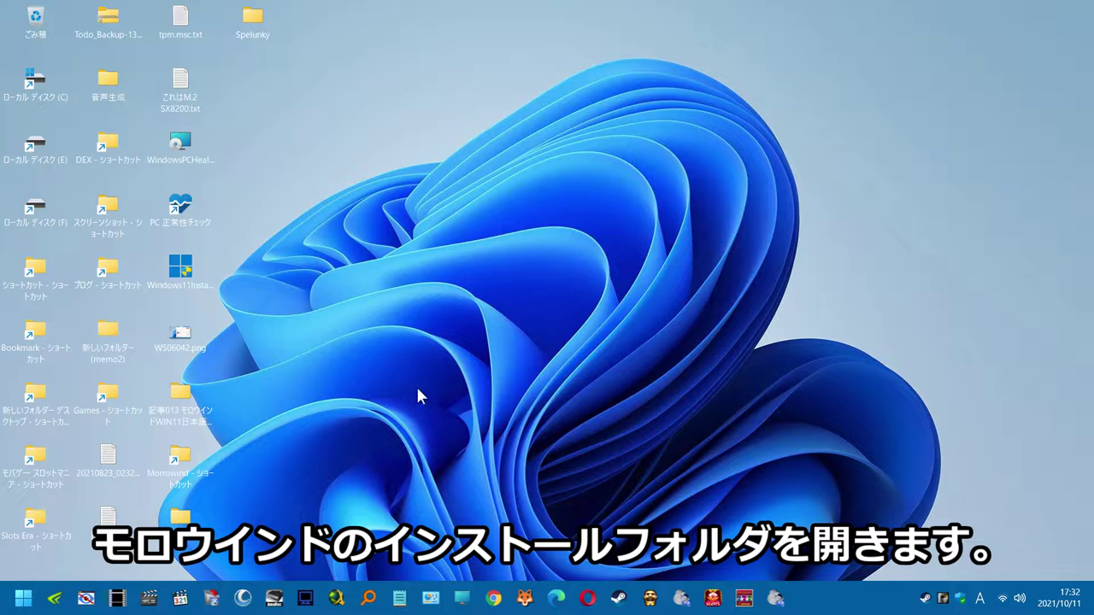
Copy Morrowind.ini from the Morrowind install folder to the desktop and close the folder.
double_click(191, 467)
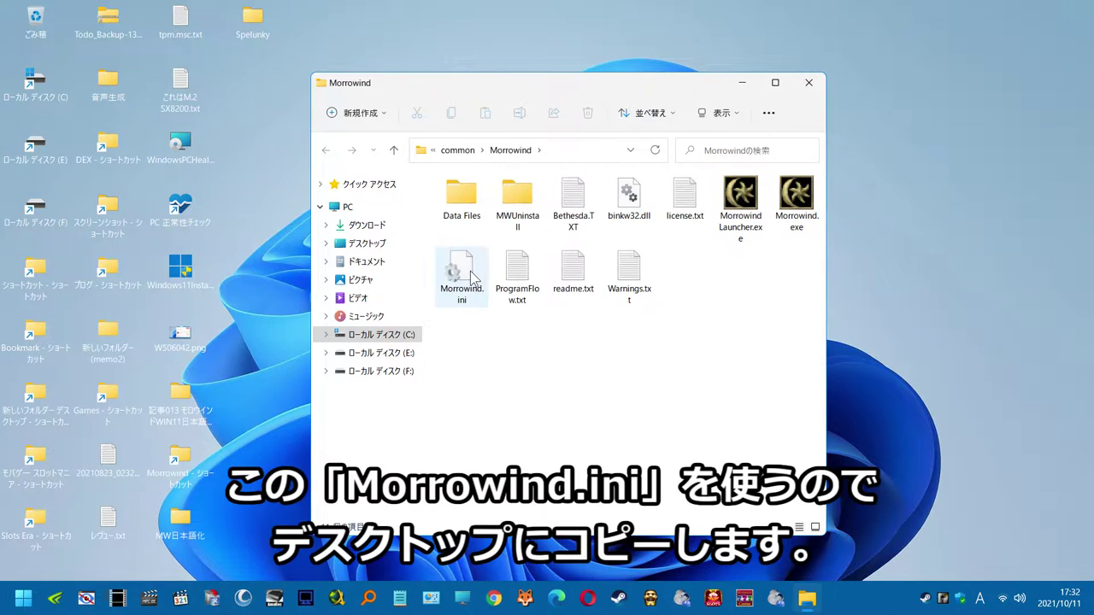
left_click_drag(461, 277, 308, 432)
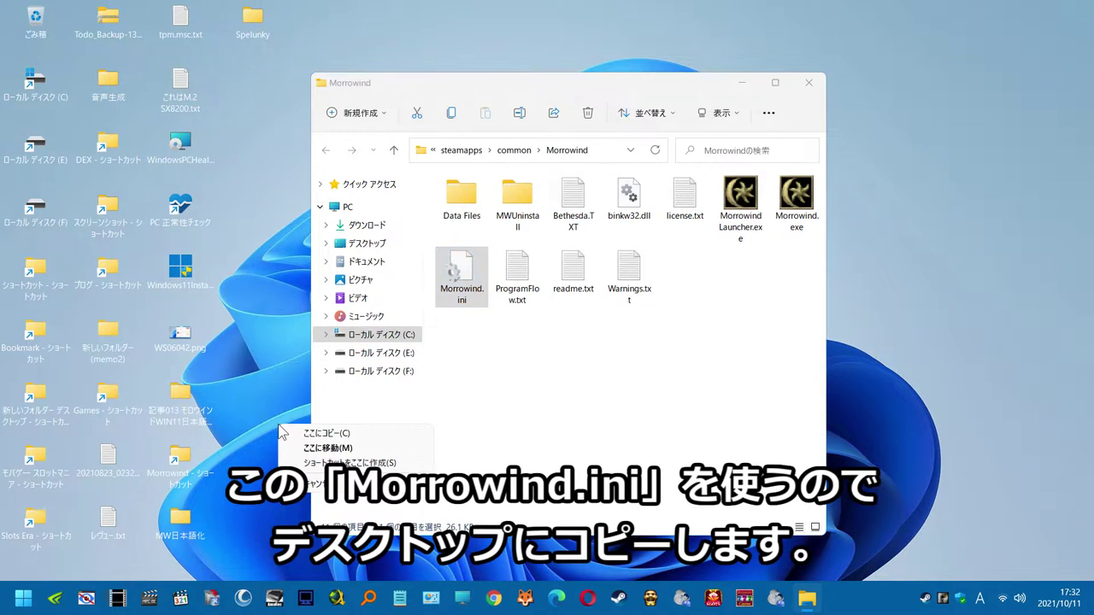
left_click(306, 436)
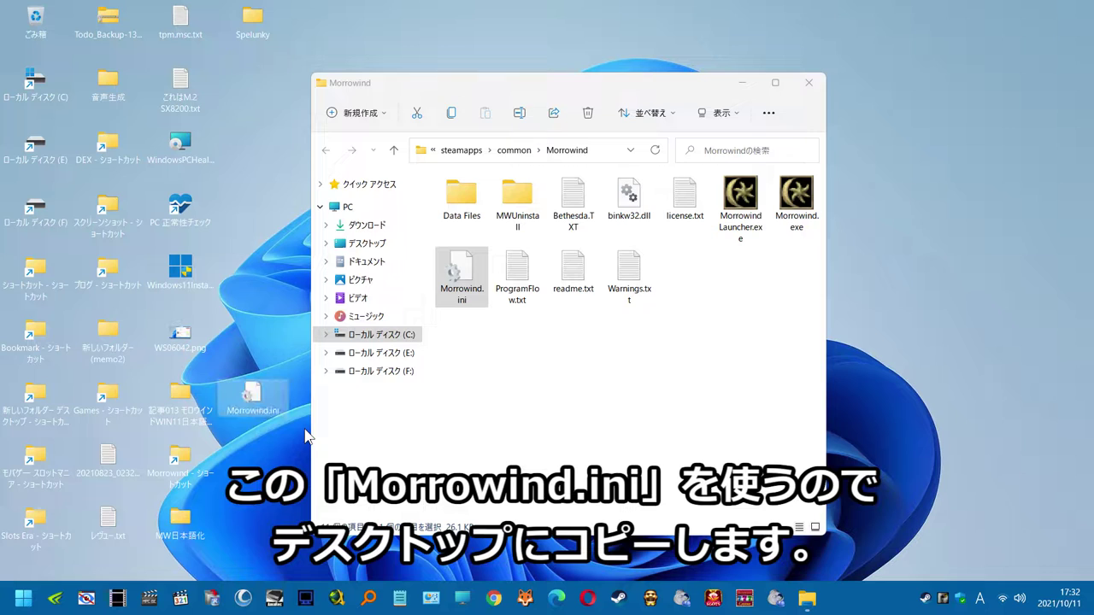
left_click(809, 83)
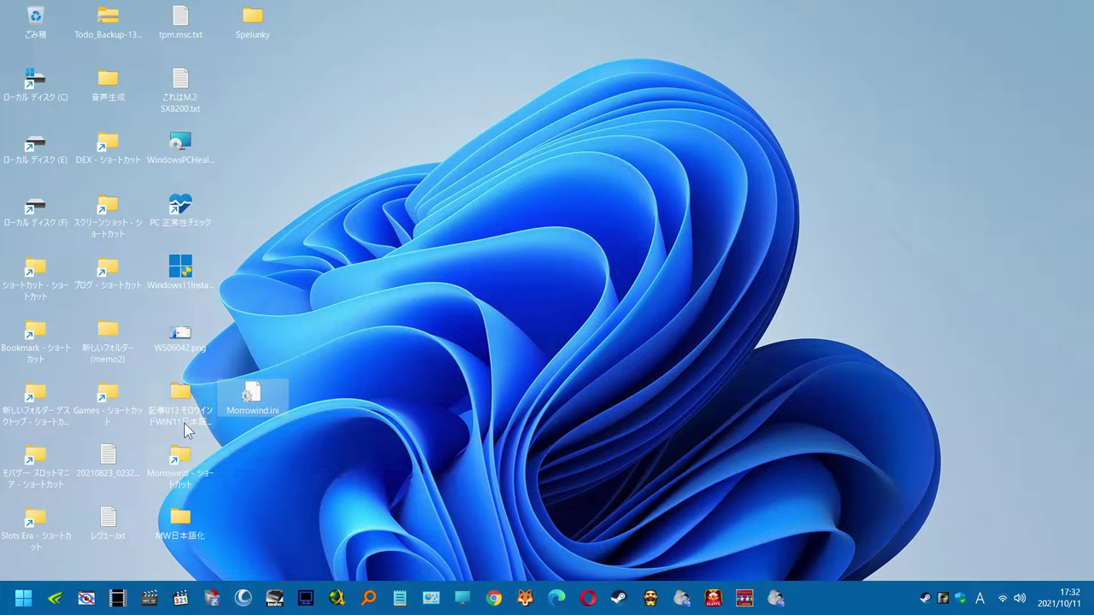
Extract all the archives in the MW日本語化 folder by sending them to the extraction tool and unpacking into the same folder.
left_click(184, 530)
double_click(184, 528)
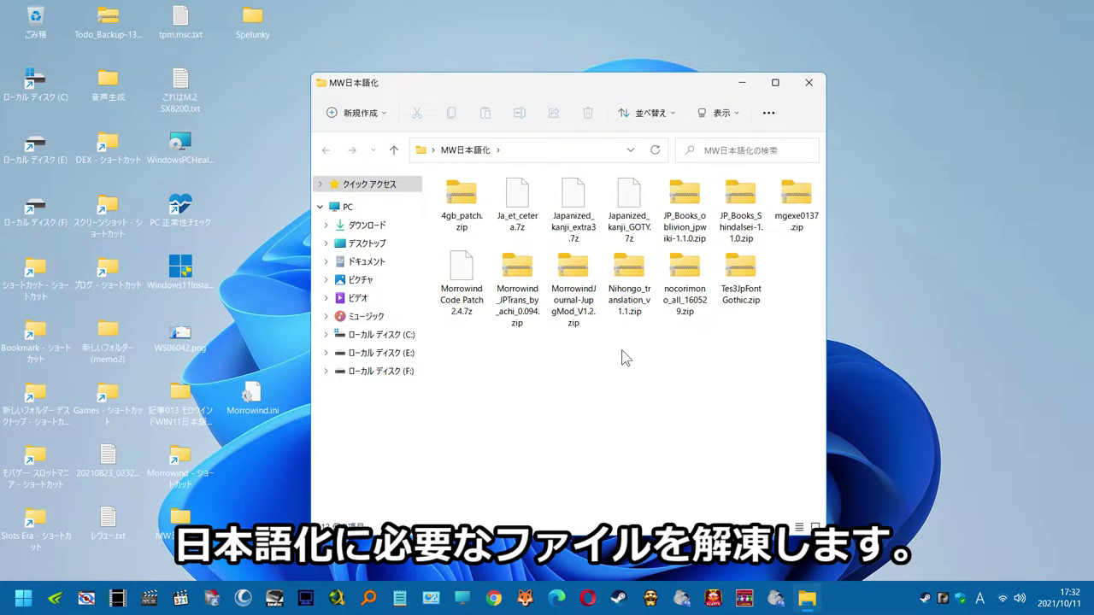
left_click_drag(792, 342, 477, 194)
right_click(481, 199)
left_click(537, 447)
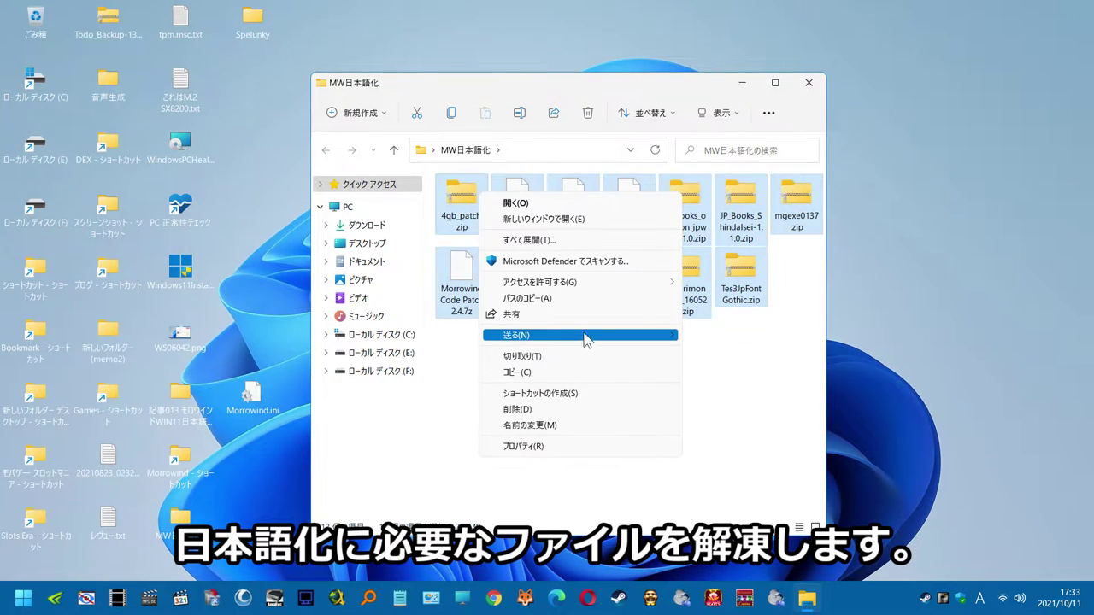
mouse_move(658, 336)
left_click(716, 386)
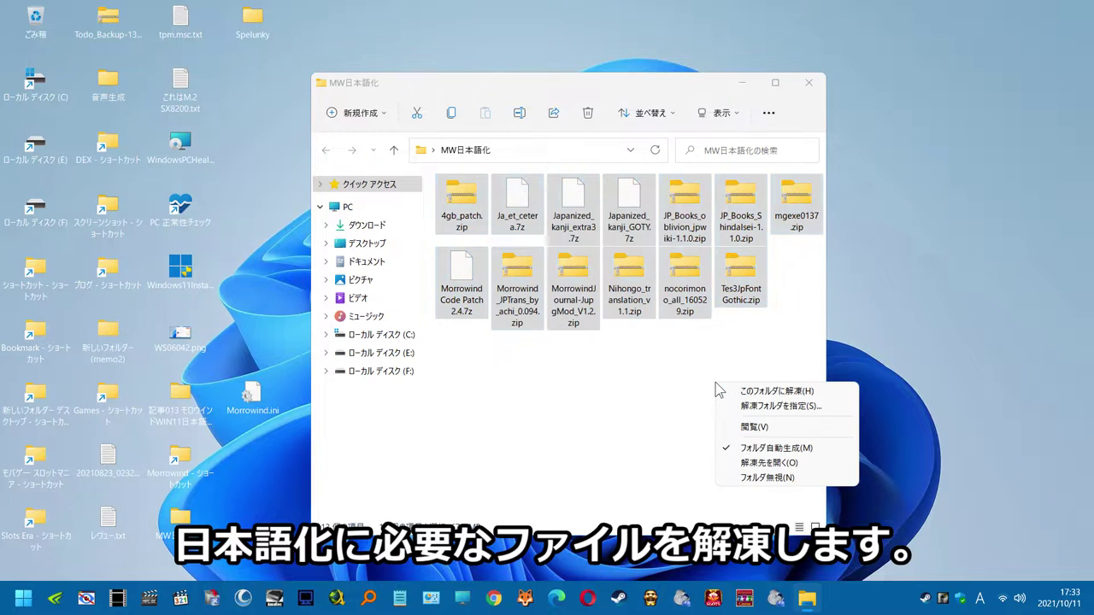
left_click(725, 390)
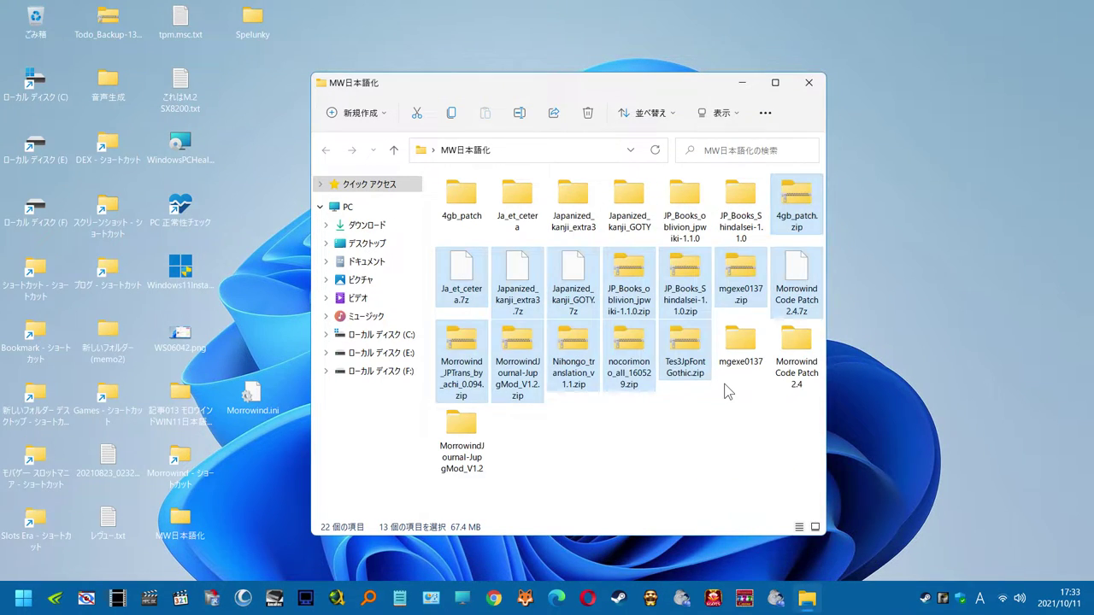
Move the Nihongo_translation_v1.1 folder to the desktop and rename it Morrowind 日本語化MOD.
left_click_drag(629, 277, 252, 287)
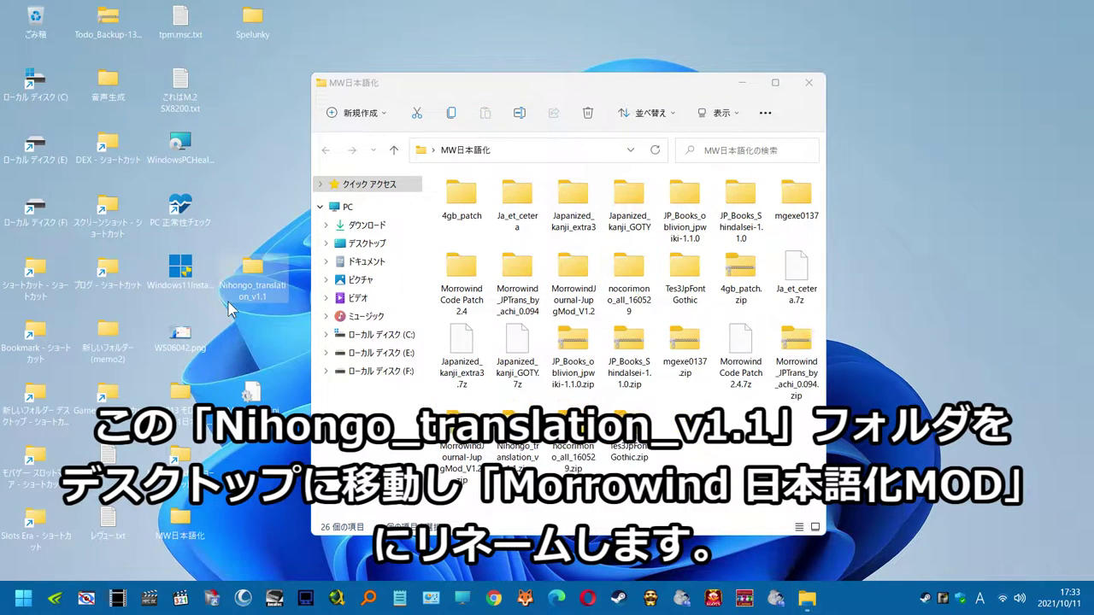
right_click(252, 287)
left_click(324, 297)
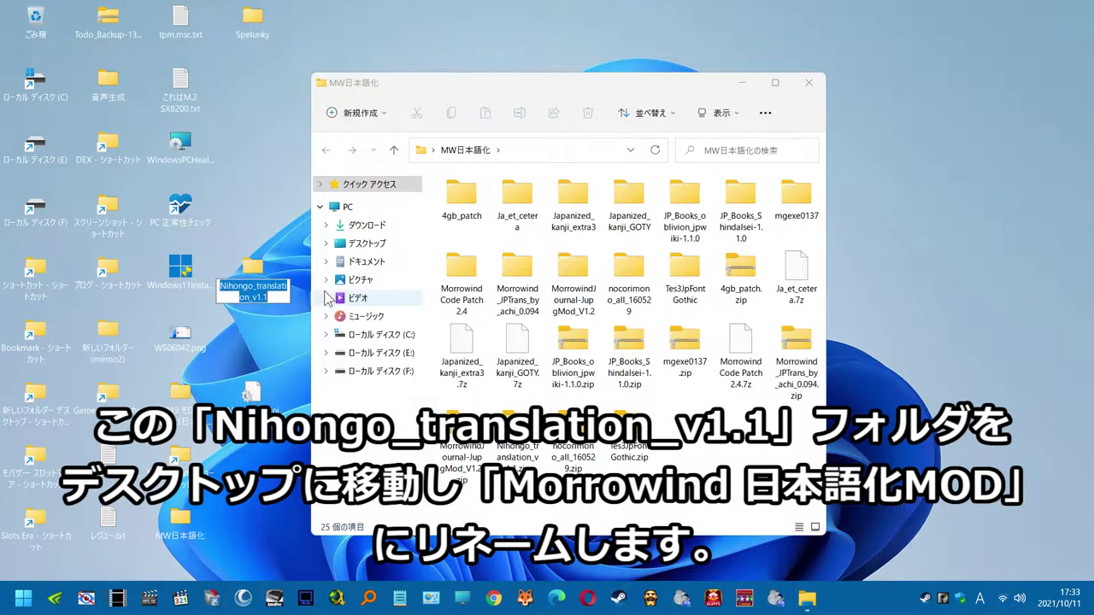
type("Morrowind")
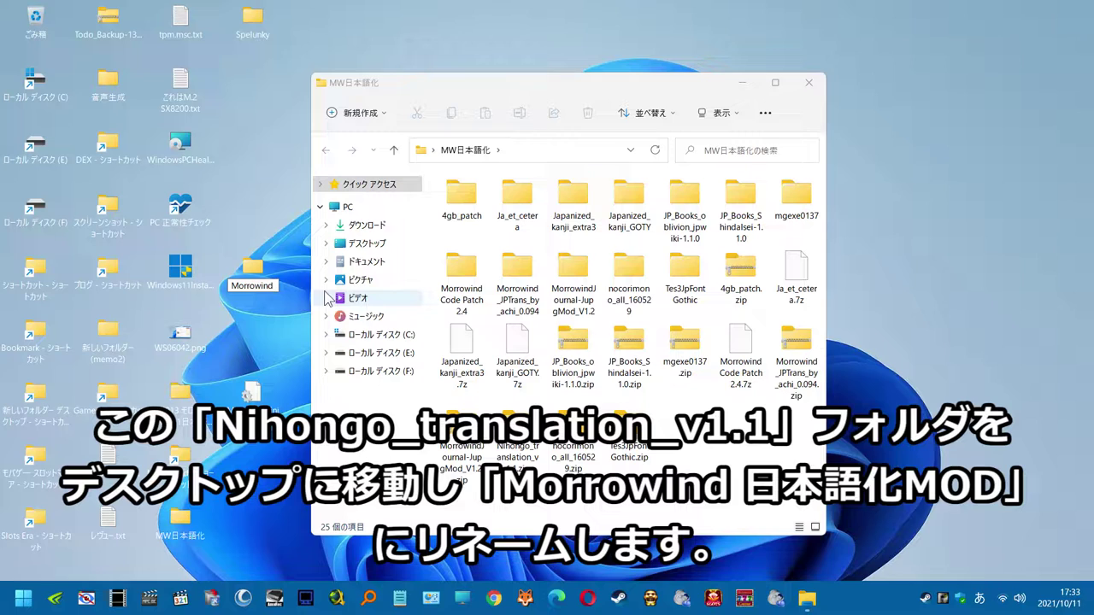
type(" nihongo")
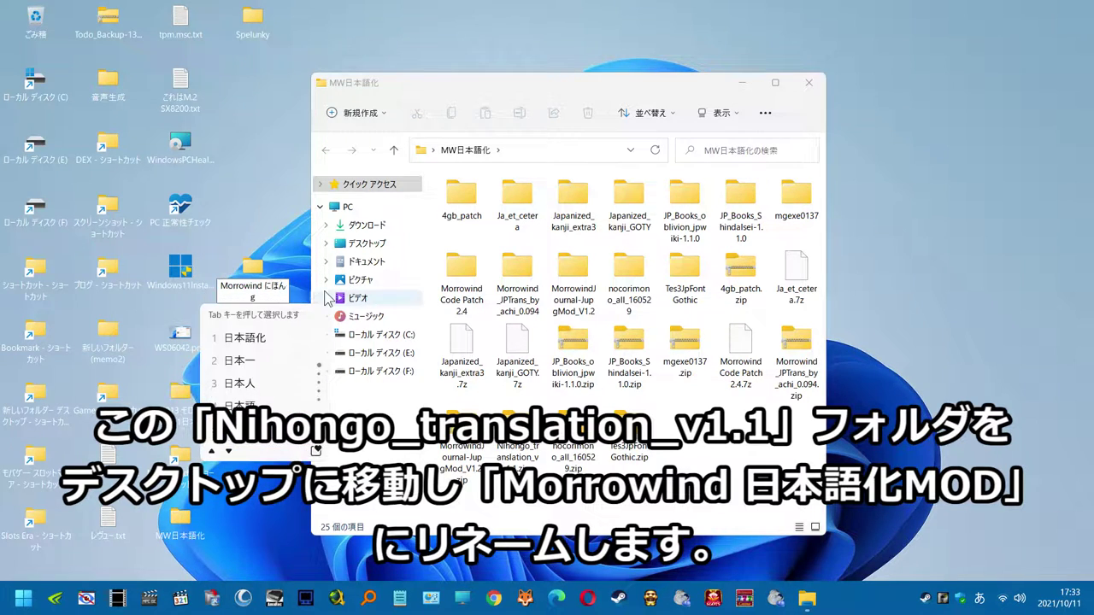
type("ka")
key("space")
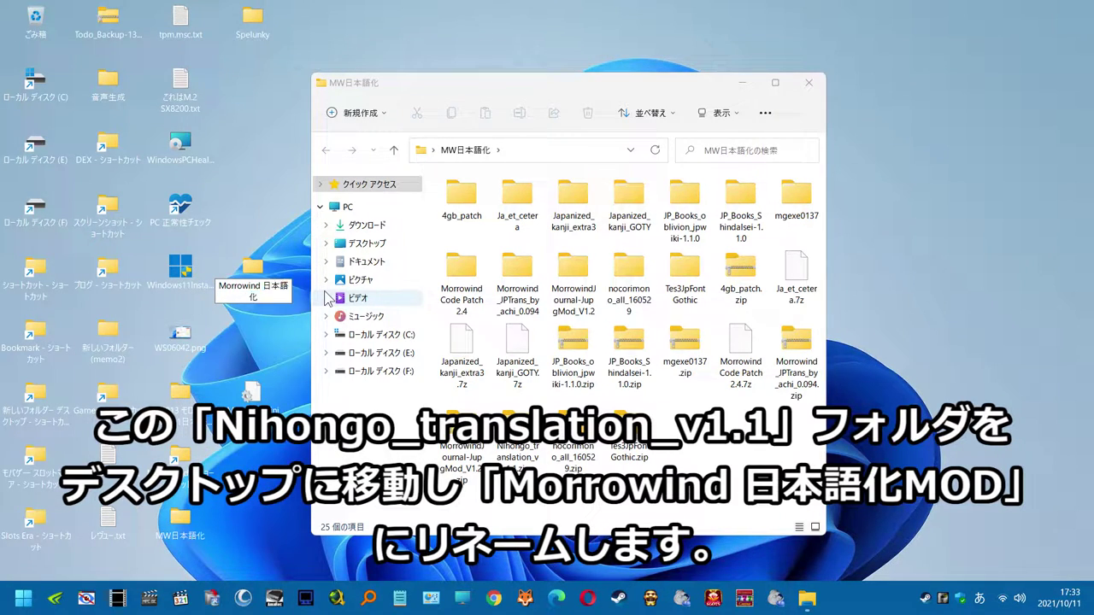
type("MOD")
key("Return")
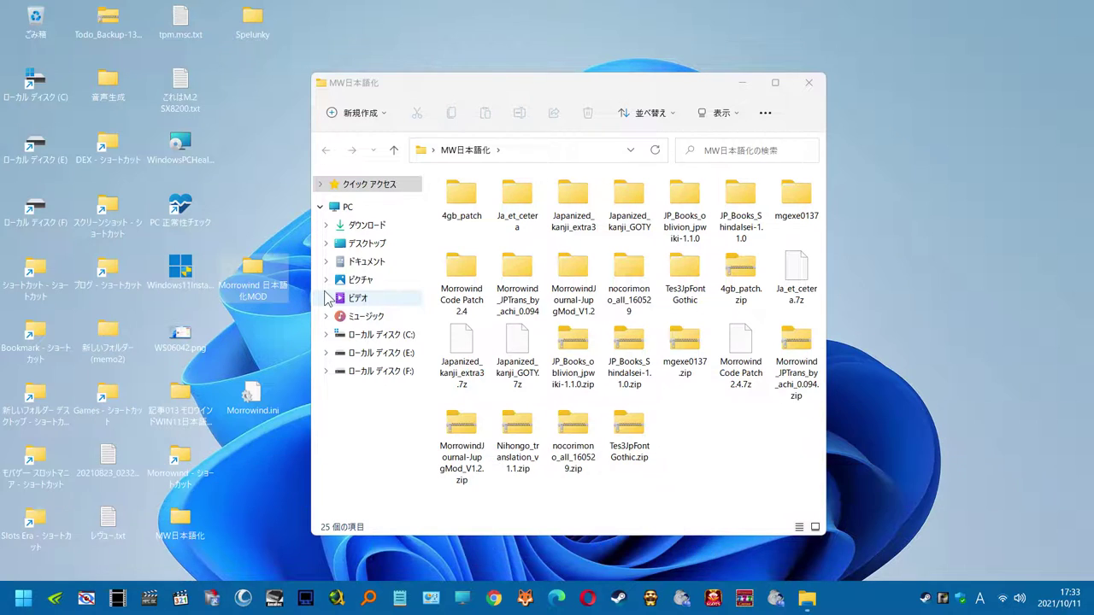
Move Morrowind.ini from the desktop into the Morrowind 日本語化MOD folder and arrange that window beside the MW日本語化 window.
key("Return")
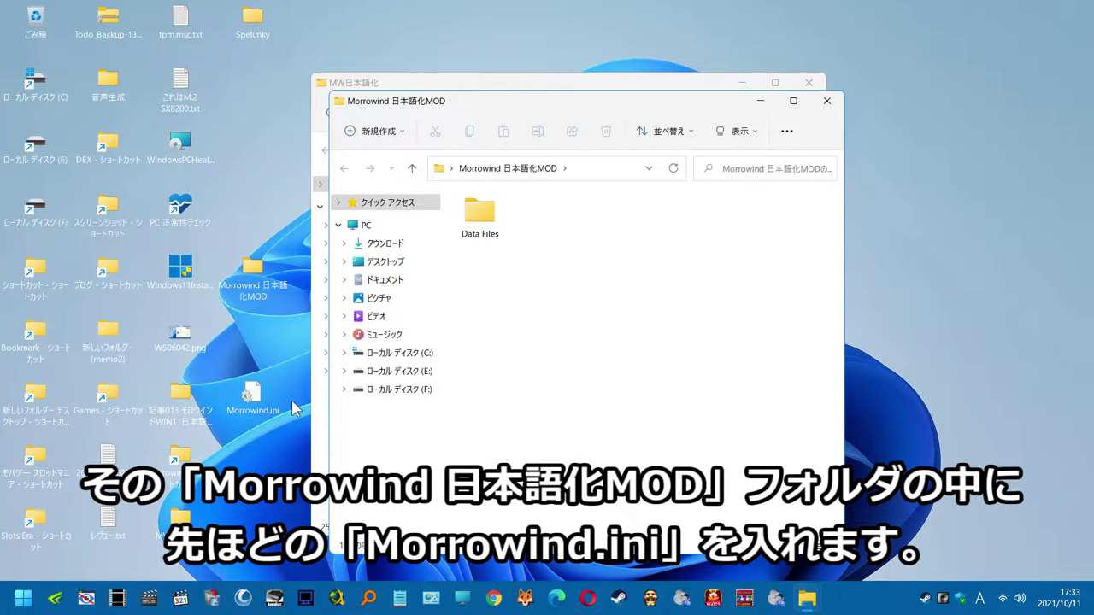
left_click_drag(256, 397, 561, 316)
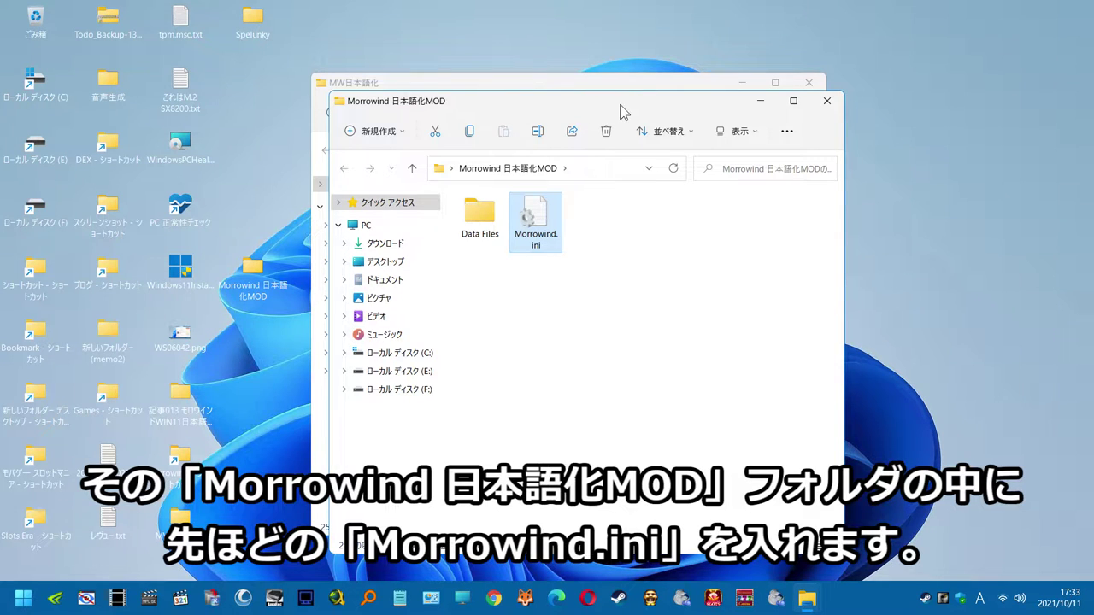
left_click_drag(622, 112, 868, 93)
left_click_drag(534, 90, 282, 88)
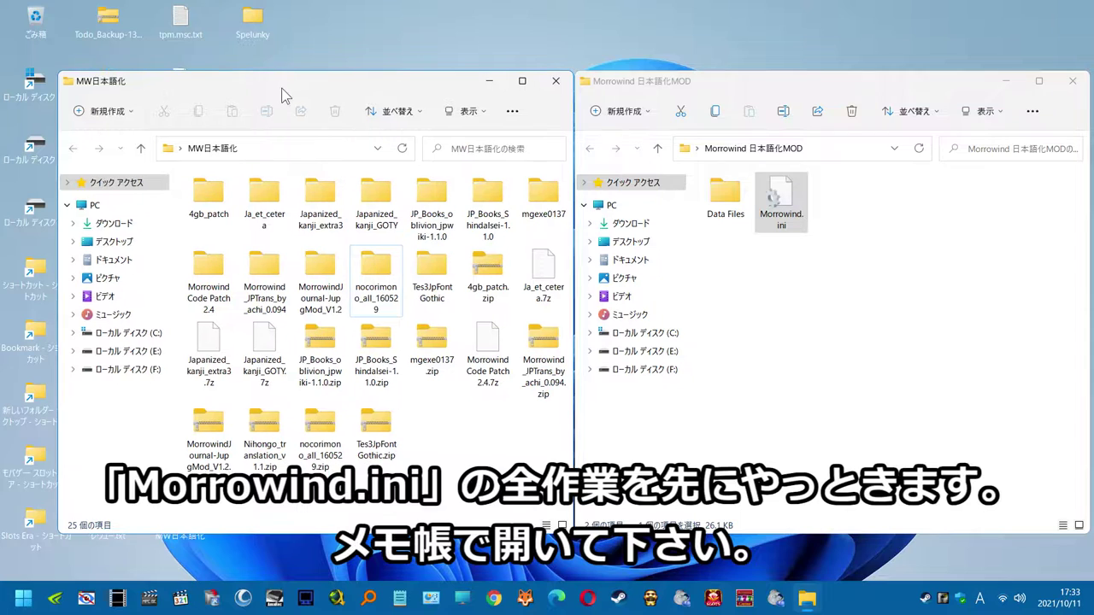
Open Morrowind.ini and the charmaking.txt file from the Ja_et_cetera charmaking folder in Notepad.
double_click(781, 205)
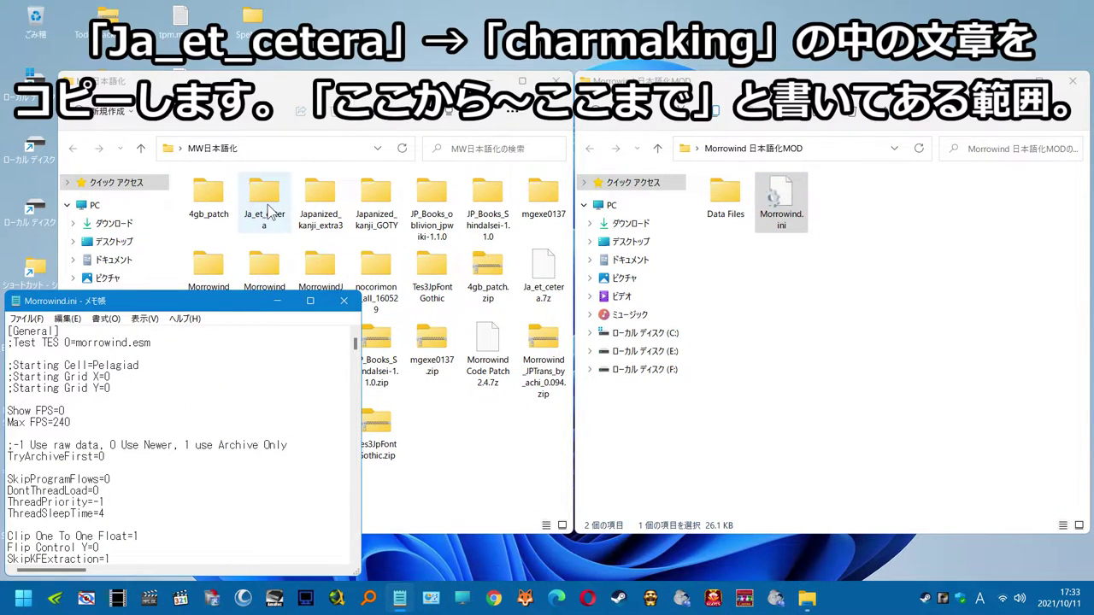
double_click(265, 205)
double_click(209, 197)
double_click(208, 201)
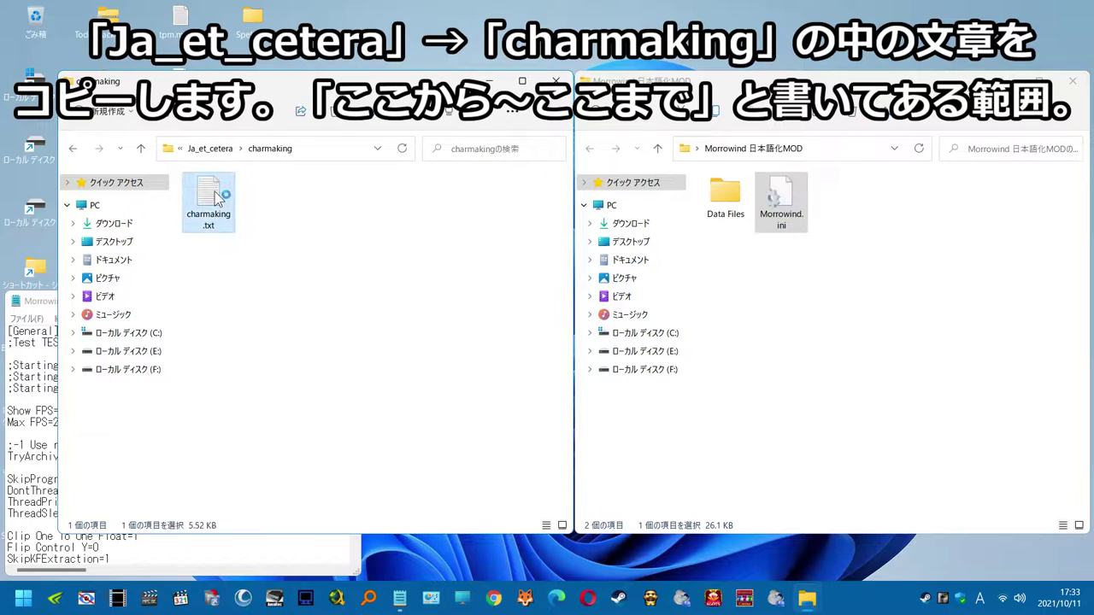
Copy the text between the ここから and ここまで markers in charmaking.txt, from [Question 1] through [Question 10], and close the file.
scroll(179, 444, "down", 3)
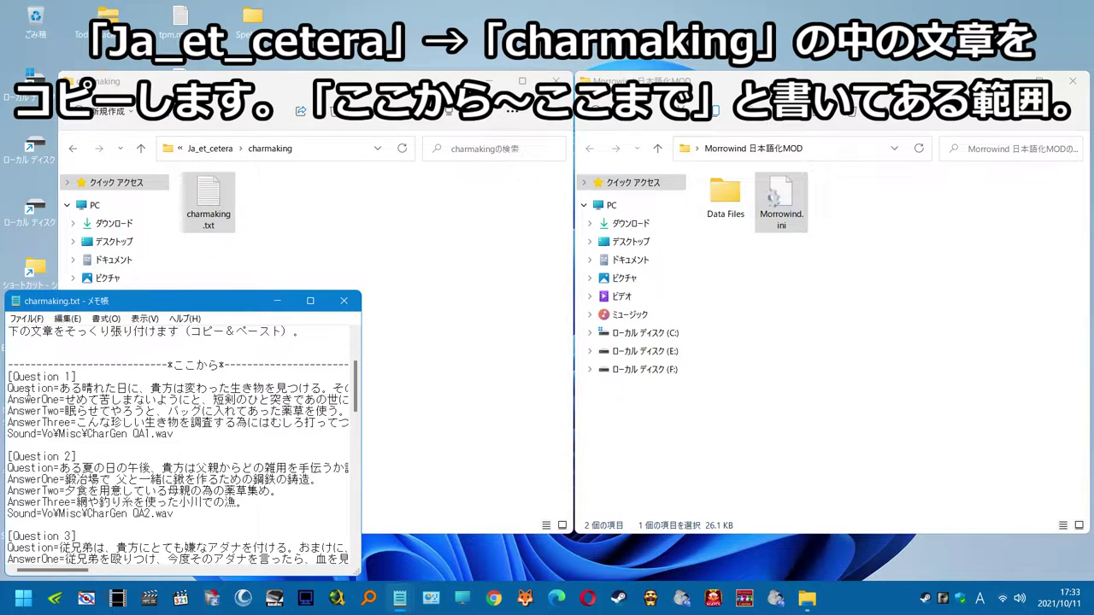
left_click_drag(7, 376, 142, 586)
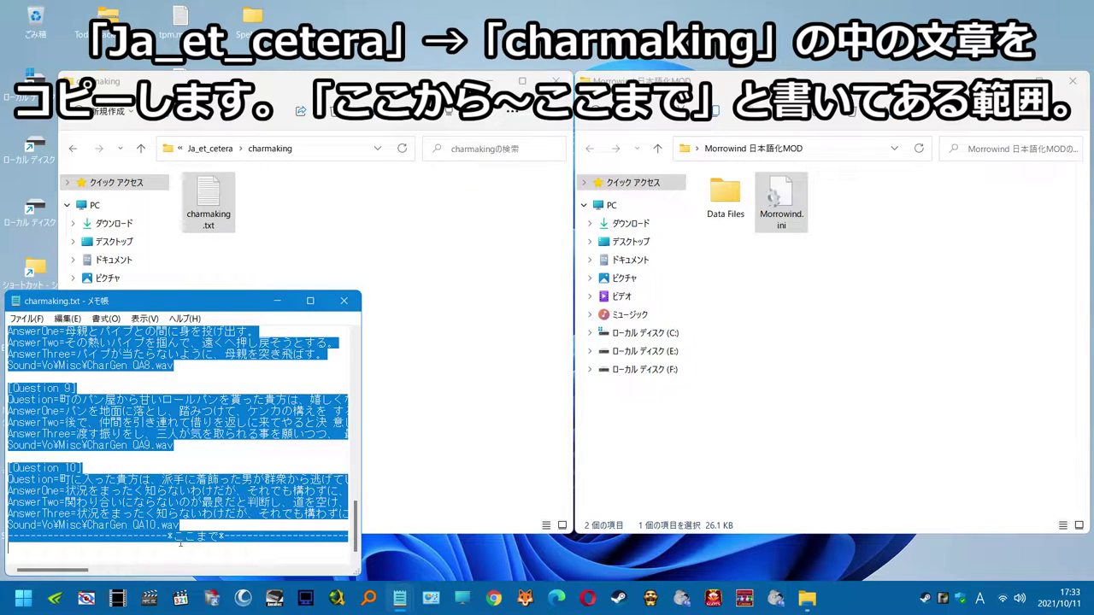
left_click_drag(180, 543, 182, 527)
right_click(180, 512)
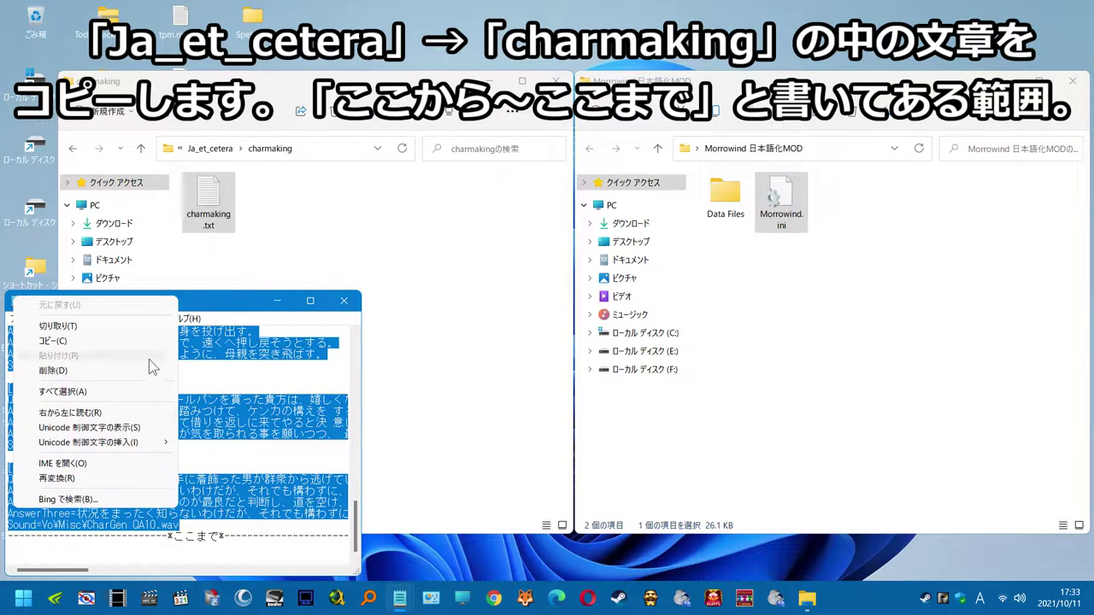
left_click(53, 341)
left_click(343, 301)
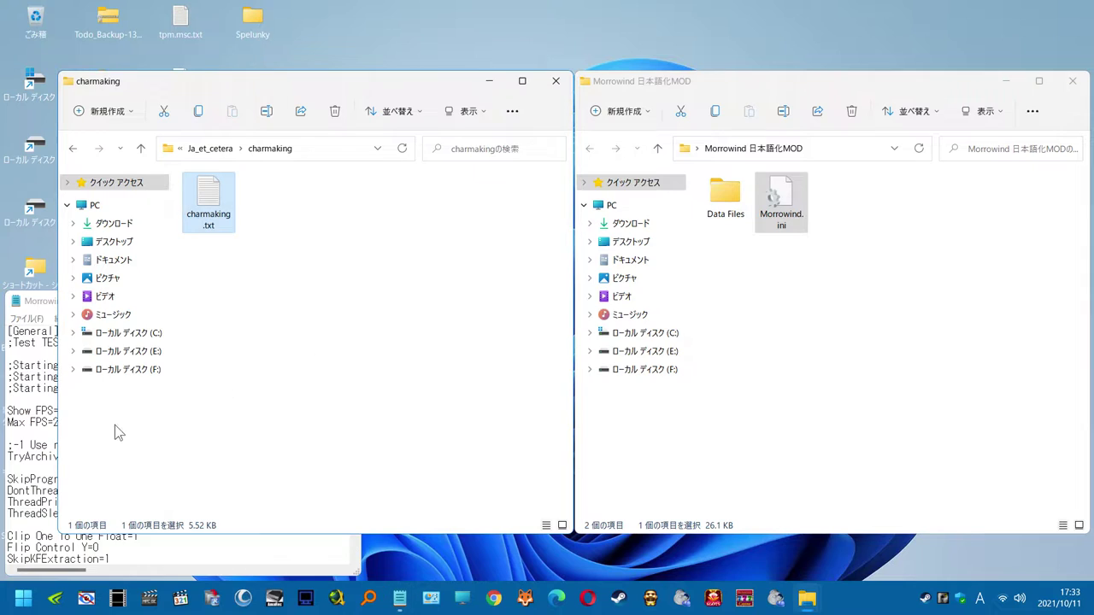
Replace the [Question 1] through [Question 10] sections in Morrowind.ini with the copied Japanese text.
left_click(46, 425)
scroll(46, 425, "down", 20)
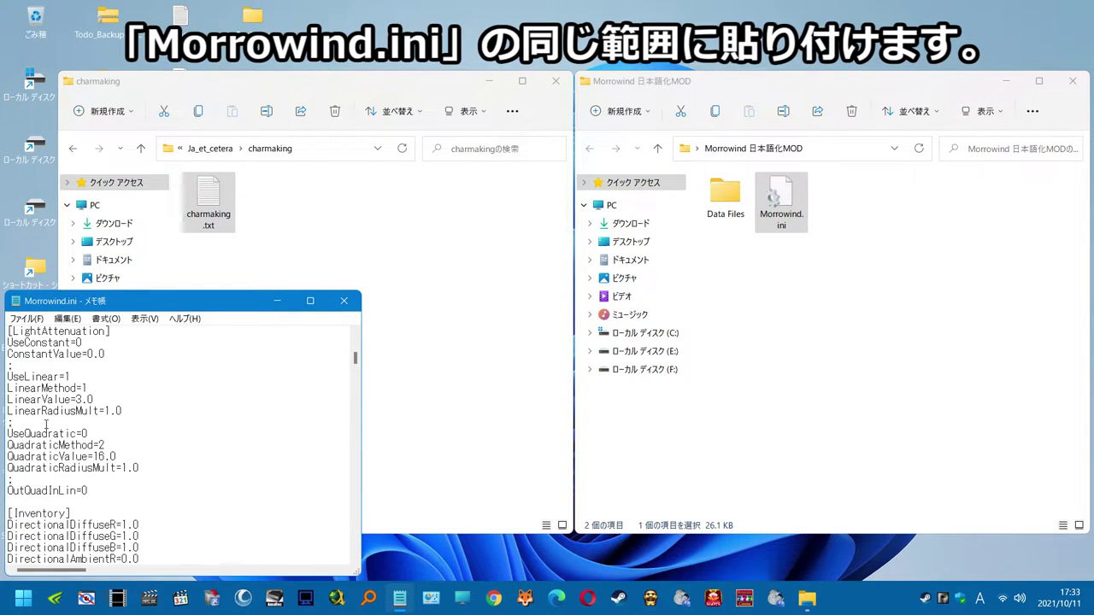
scroll(46, 425, "down", 20)
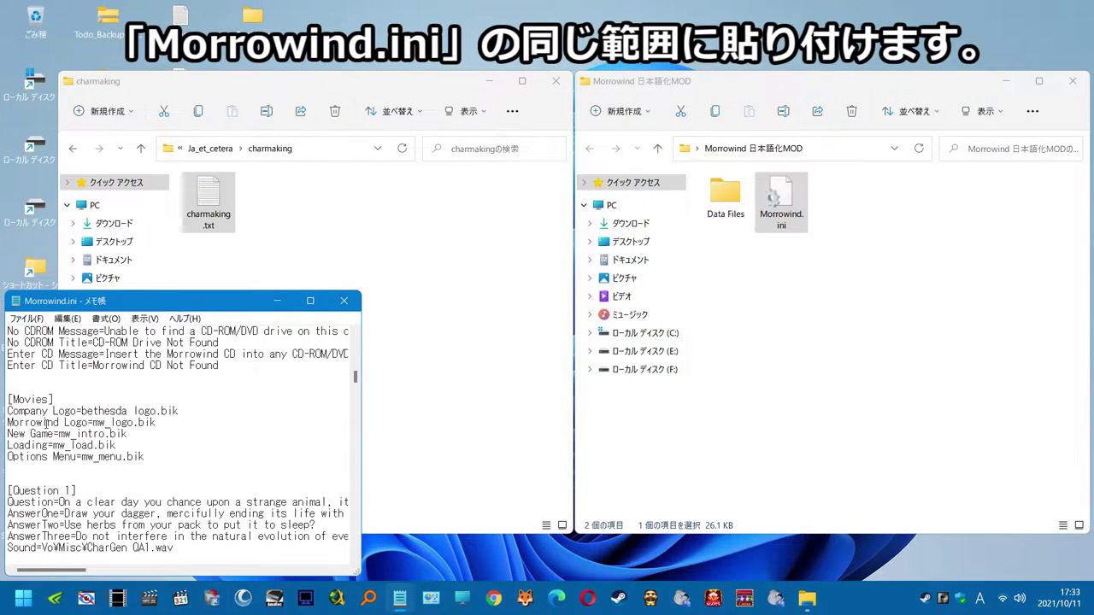
scroll(46, 422, "down", 3)
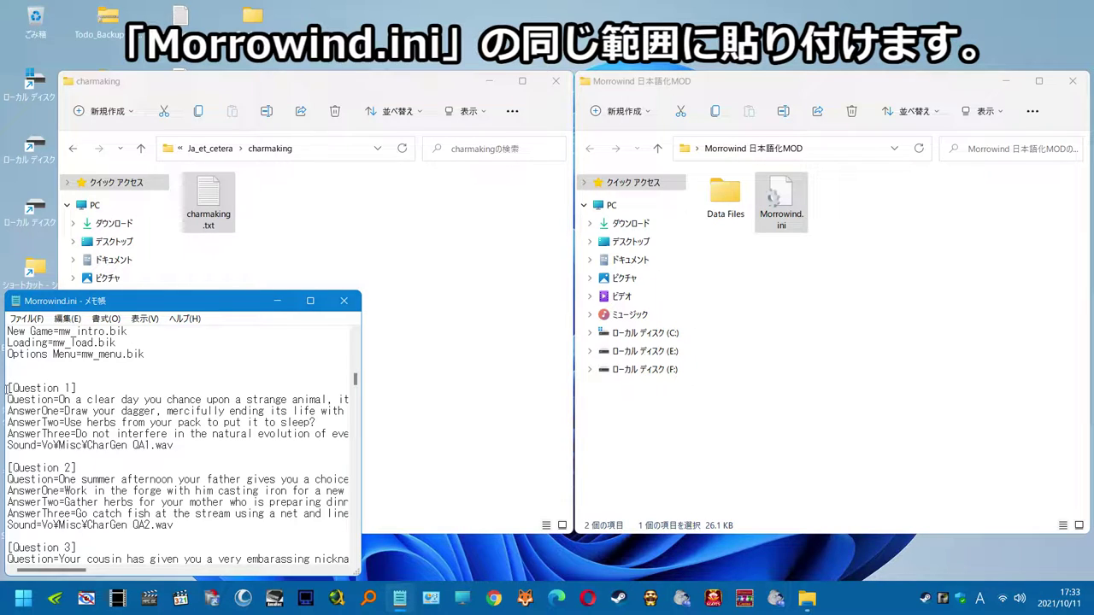
left_click_drag(5, 388, 210, 536)
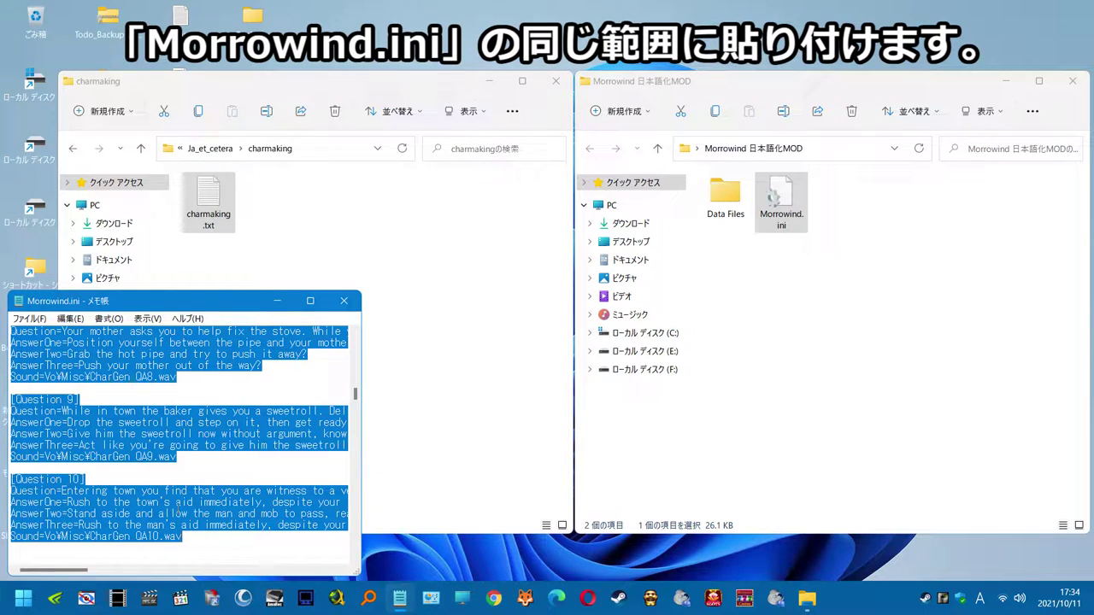
right_click(181, 505)
left_click(146, 366)
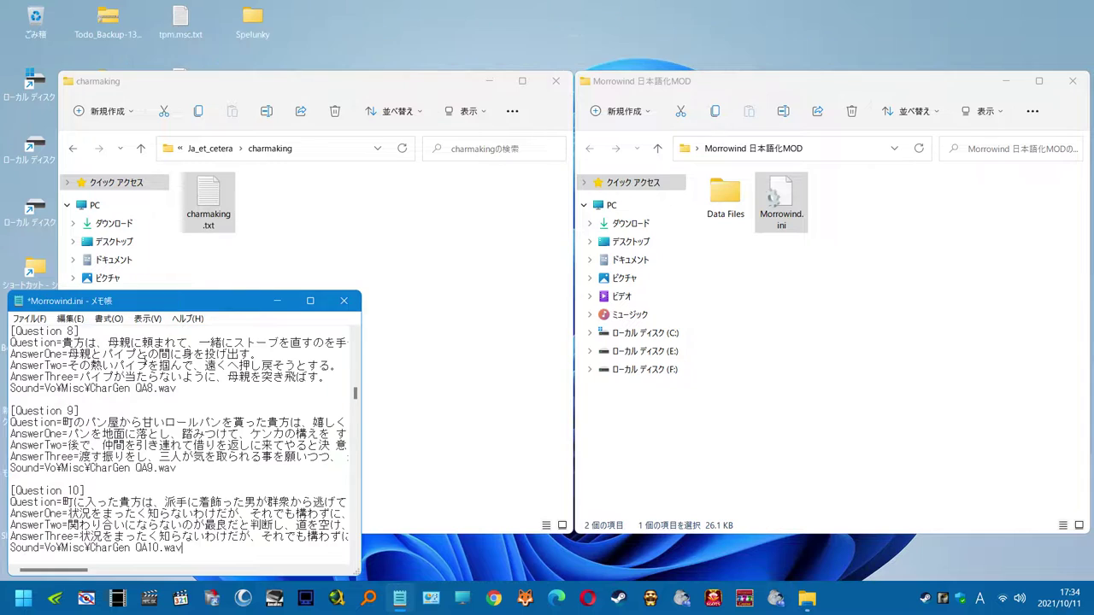
Copy the line Font 0=JaEx_Magic_Cards_Regular from readme.txt in the Tes3JpFontGothic folder, and close the file.
left_click(73, 148)
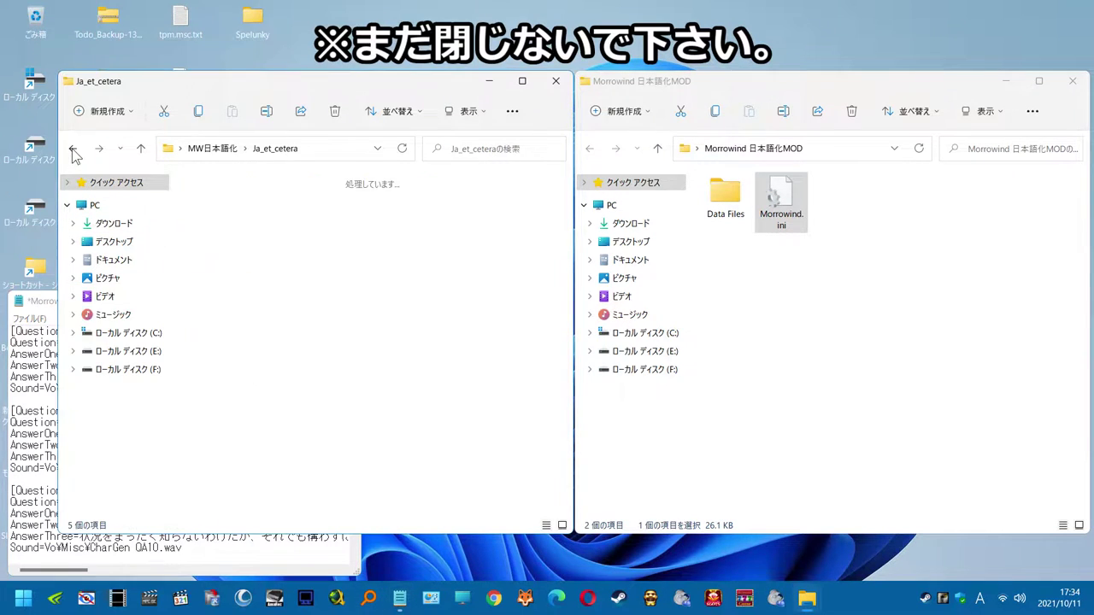
left_click(73, 148)
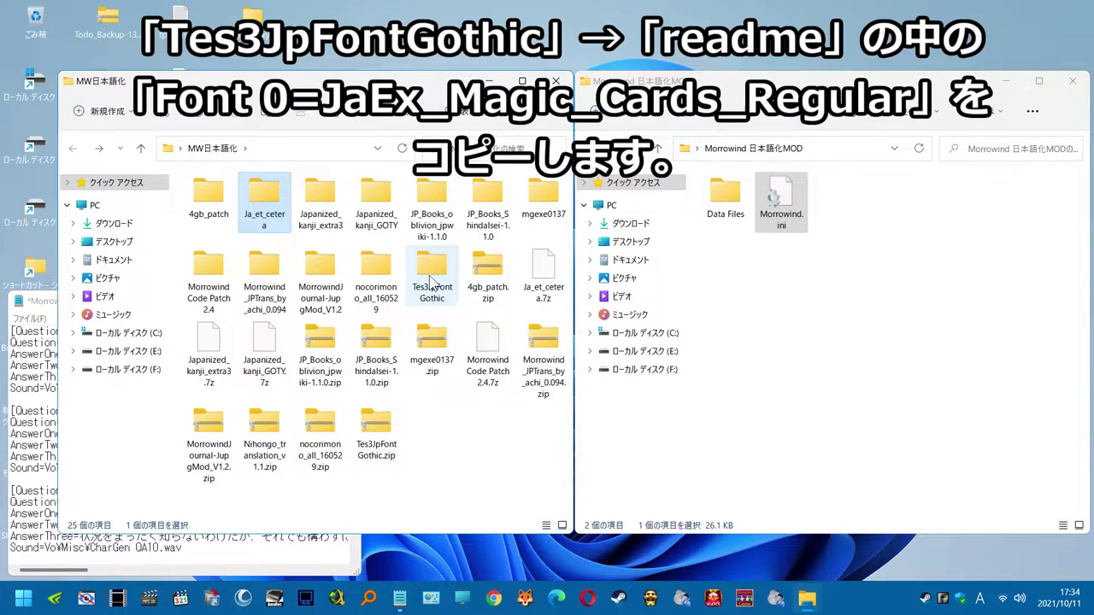
double_click(432, 276)
left_click(382, 201)
double_click(376, 198)
scroll(212, 452, "down", 10)
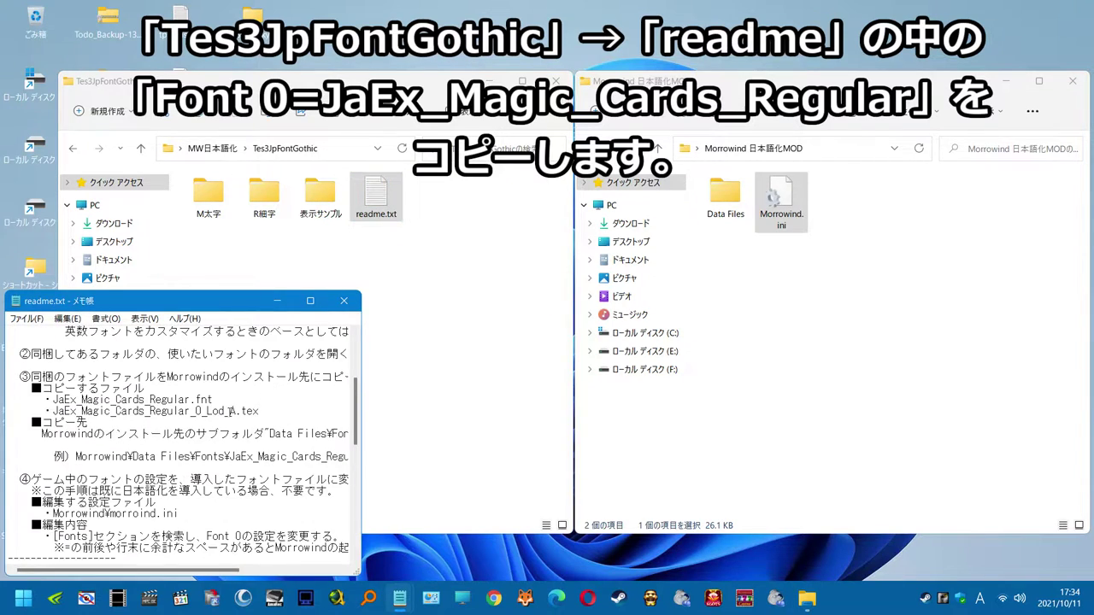
left_click_drag(187, 434, 105, 435)
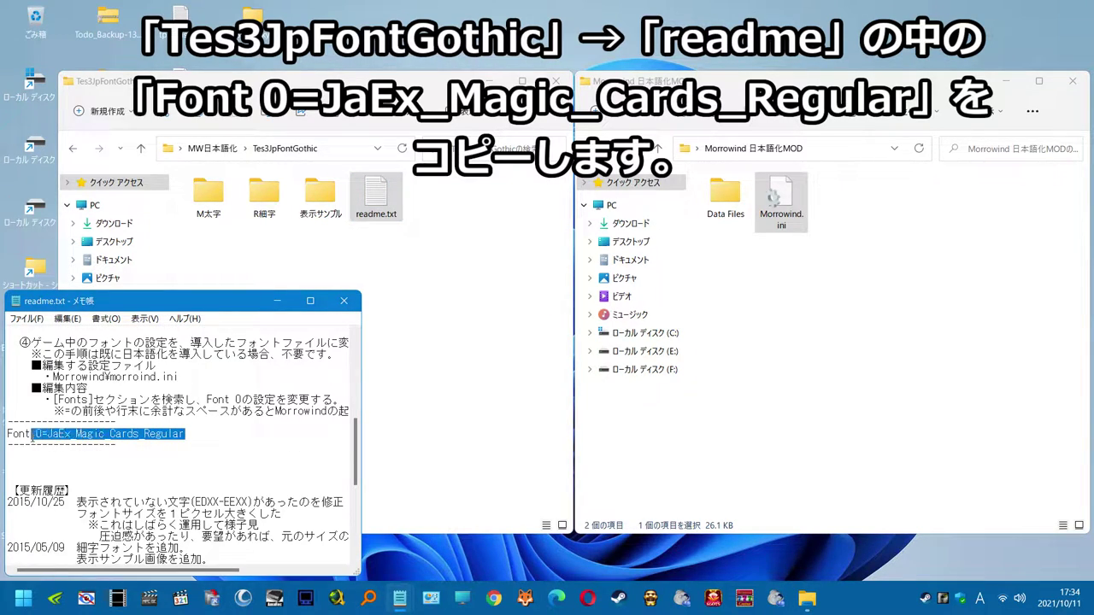
right_click(9, 435)
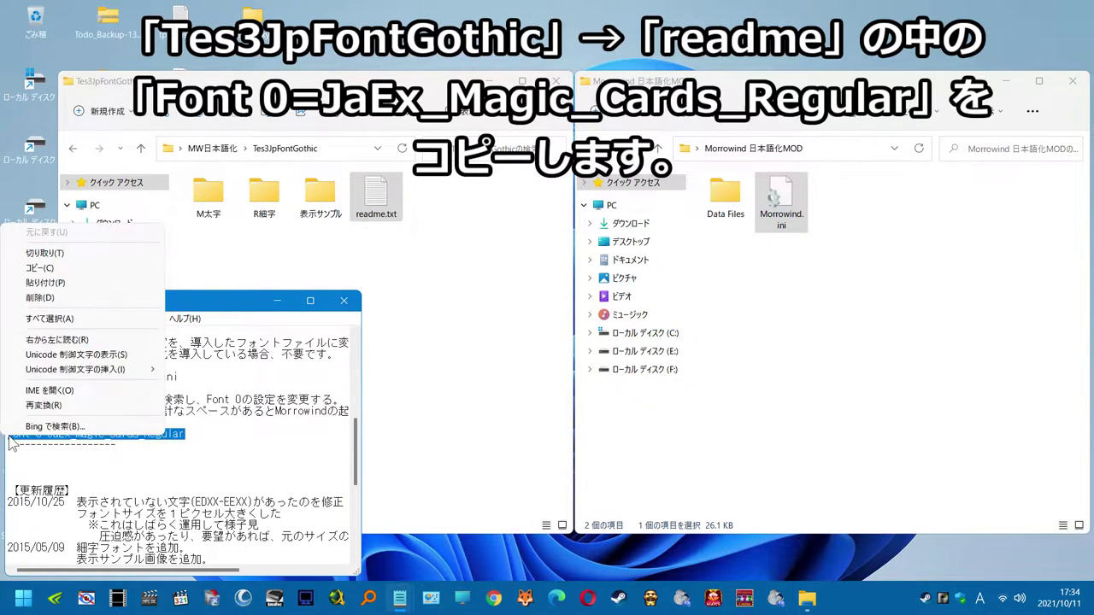
left_click(67, 271)
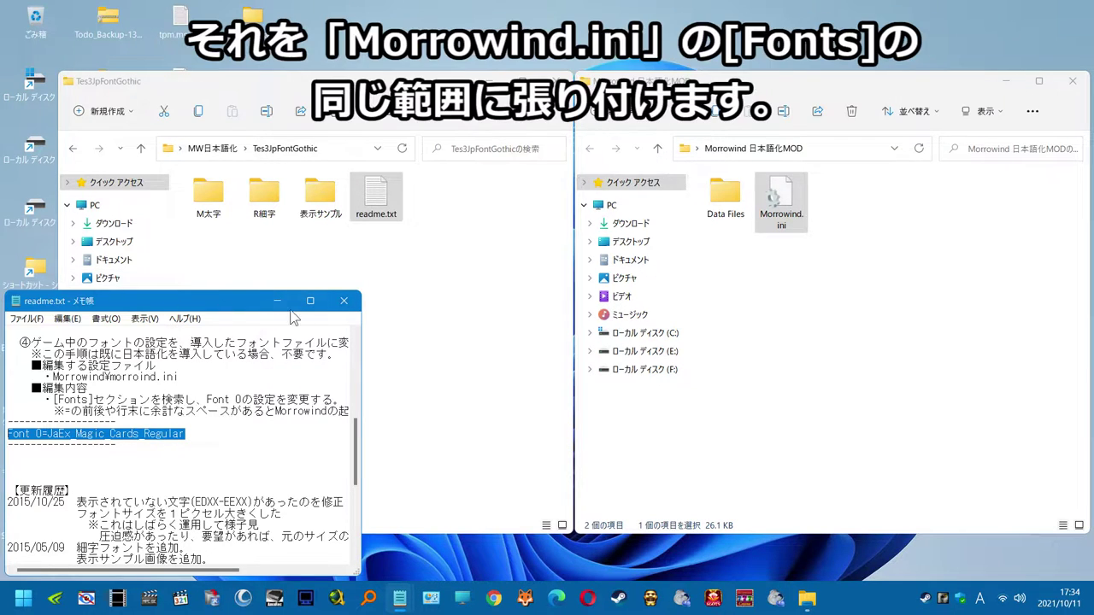
left_click(343, 301)
Replace the Font 0 line in the [Fonts] section of Morrowind.ini with the copied Font 0=JaEx_Magic_Cards_Regular.
left_click(34, 407)
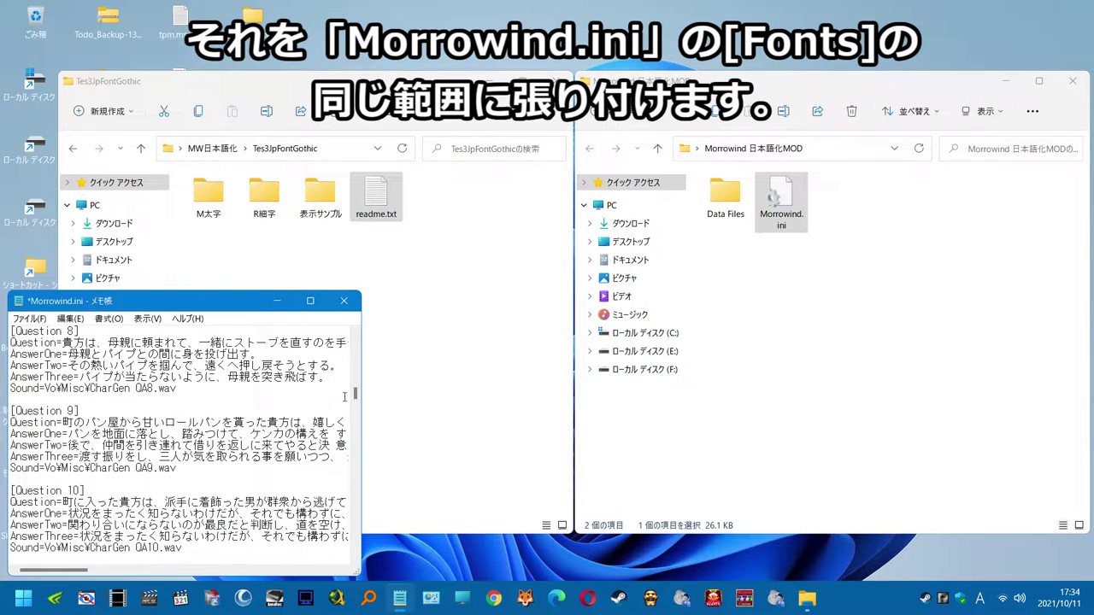
left_click_drag(357, 398, 353, 502)
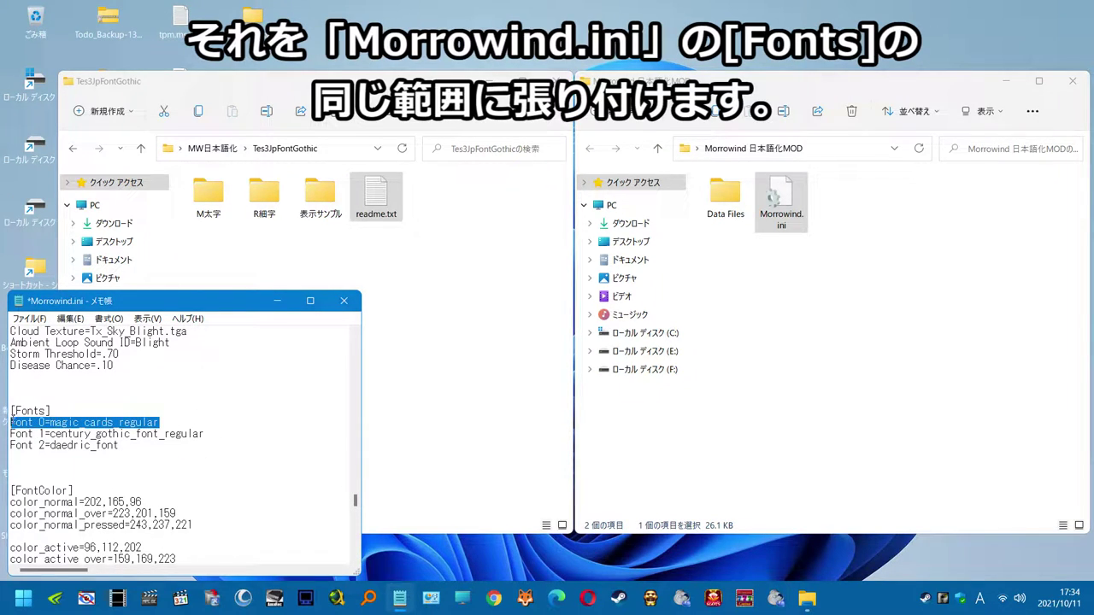
right_click(12, 421)
left_click(48, 274)
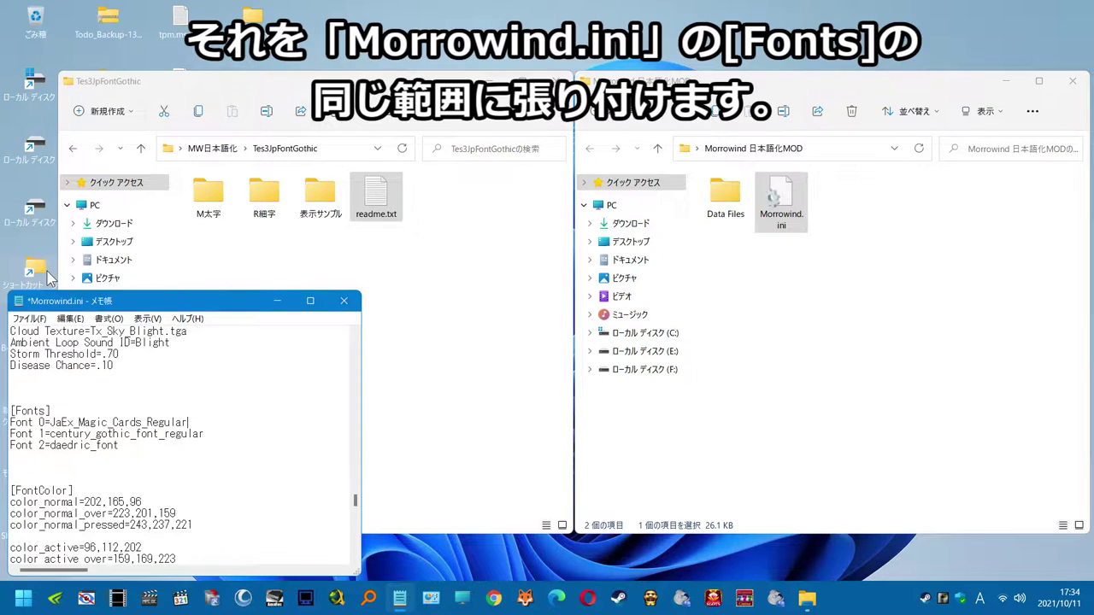
Save Morrowind.ini under the same name in the Morrowind 日本語化MOD folder with ANSI encoding, overwriting the original, and close it.
left_click(29, 319)
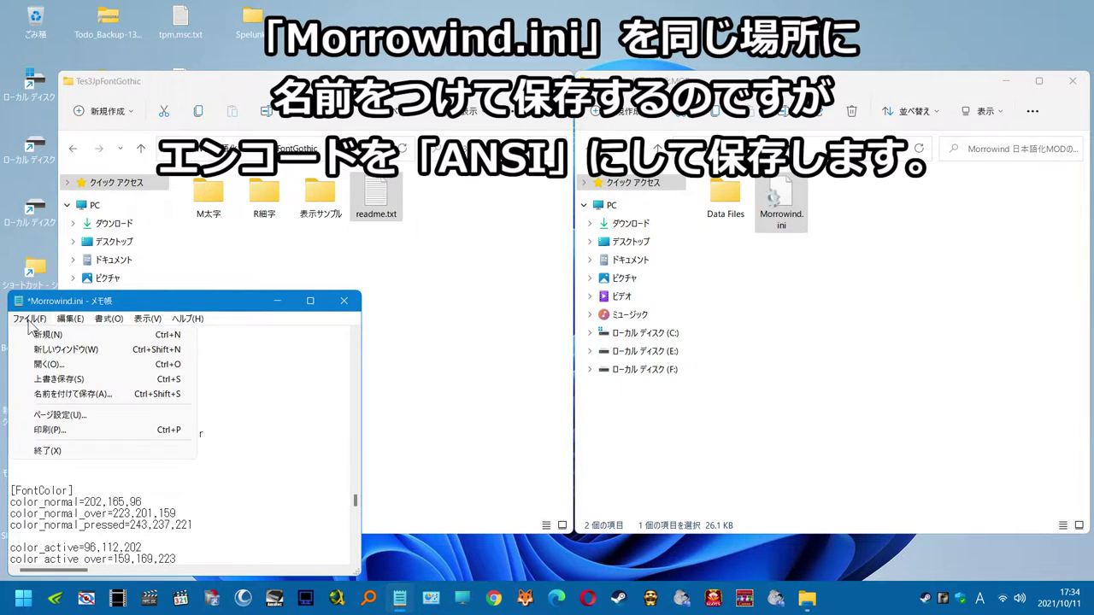
left_click(49, 395)
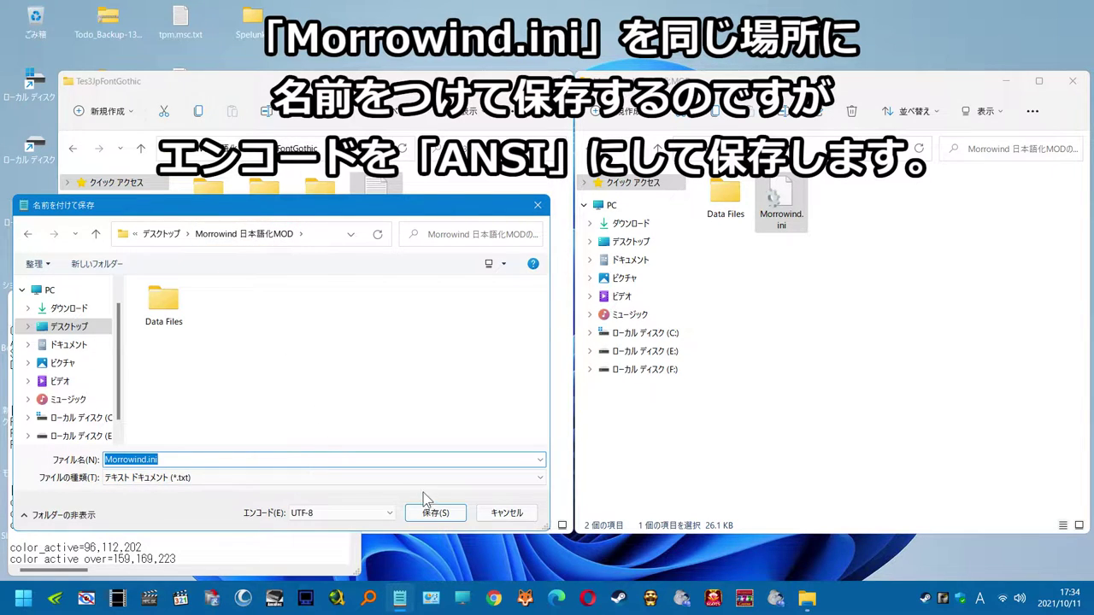
left_click(389, 514)
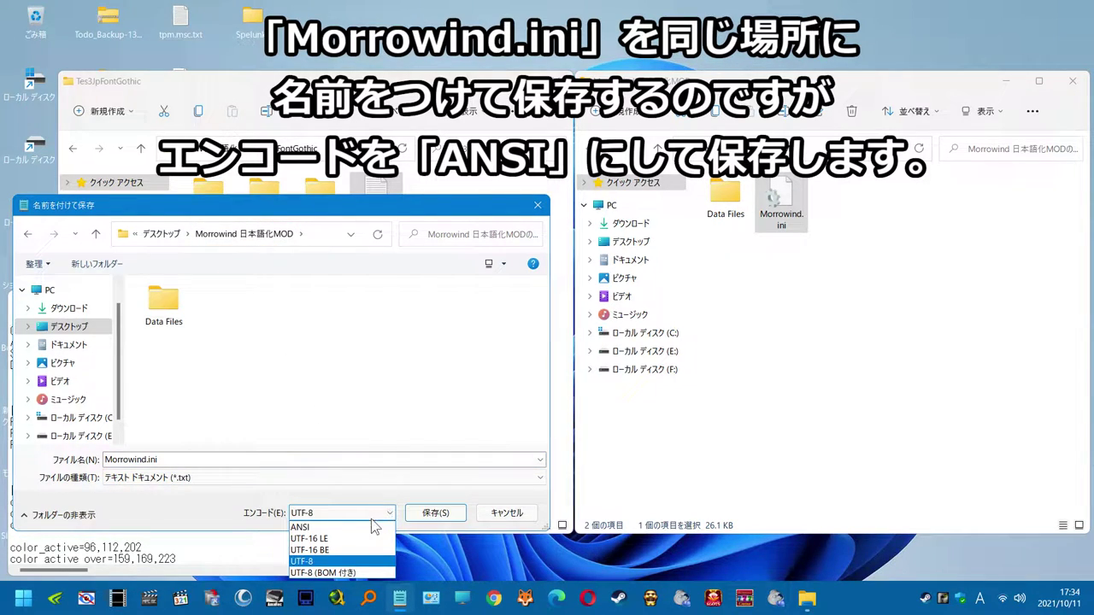
left_click(370, 527)
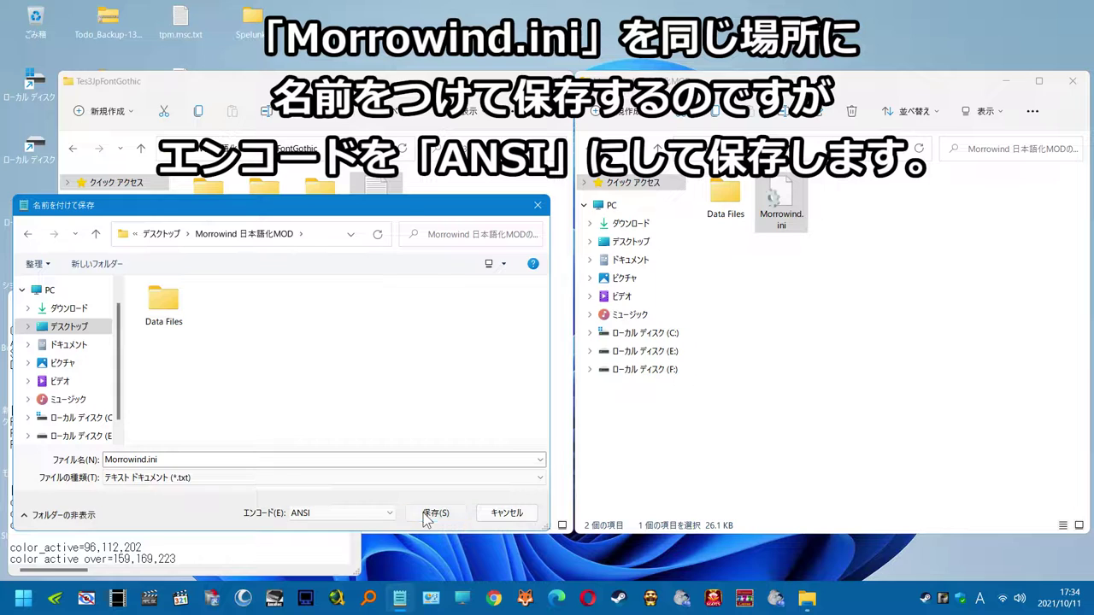
left_click(428, 516)
left_click(551, 300)
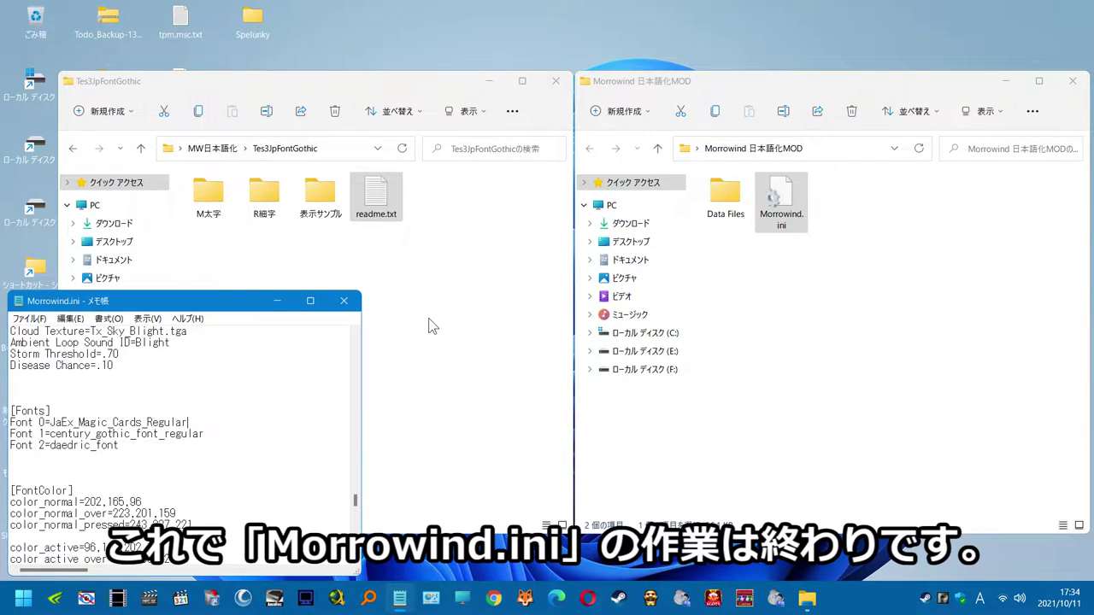
left_click(350, 301)
Move 4gb_patch.exe from the 4gb_patch folder into Morrowind 日本語化MOD, and delete the emptied 4gb_patch folder.
left_click(73, 149)
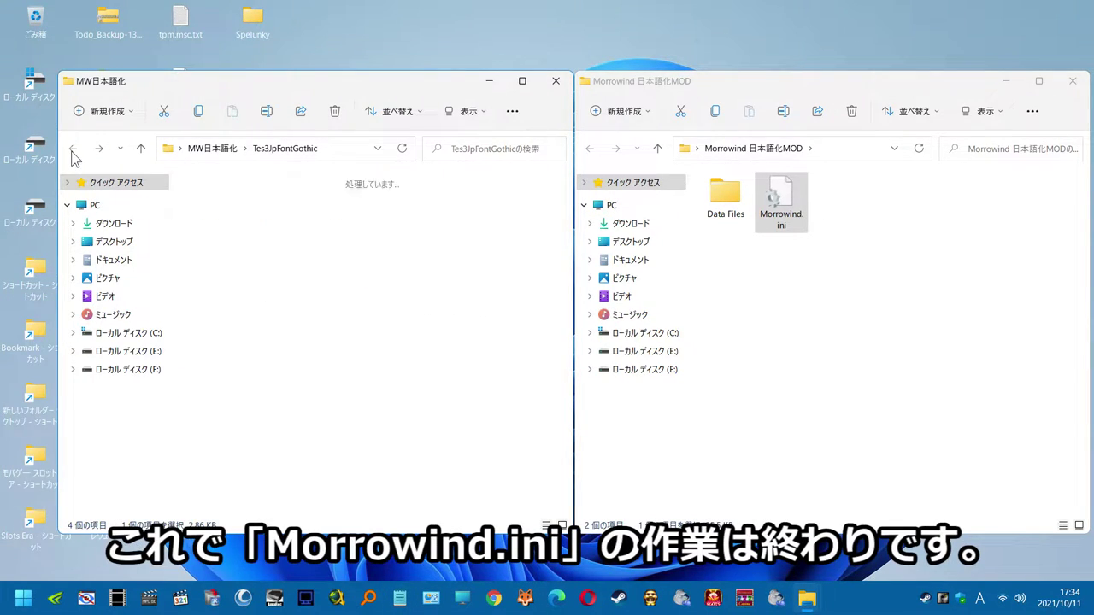
double_click(212, 202)
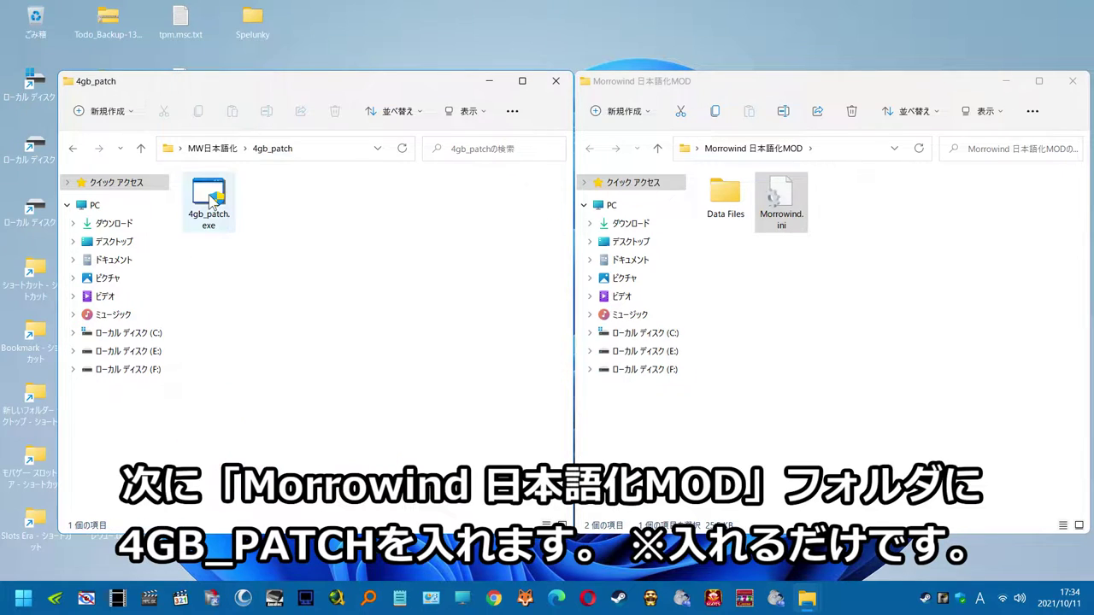
left_click_drag(212, 202, 779, 450)
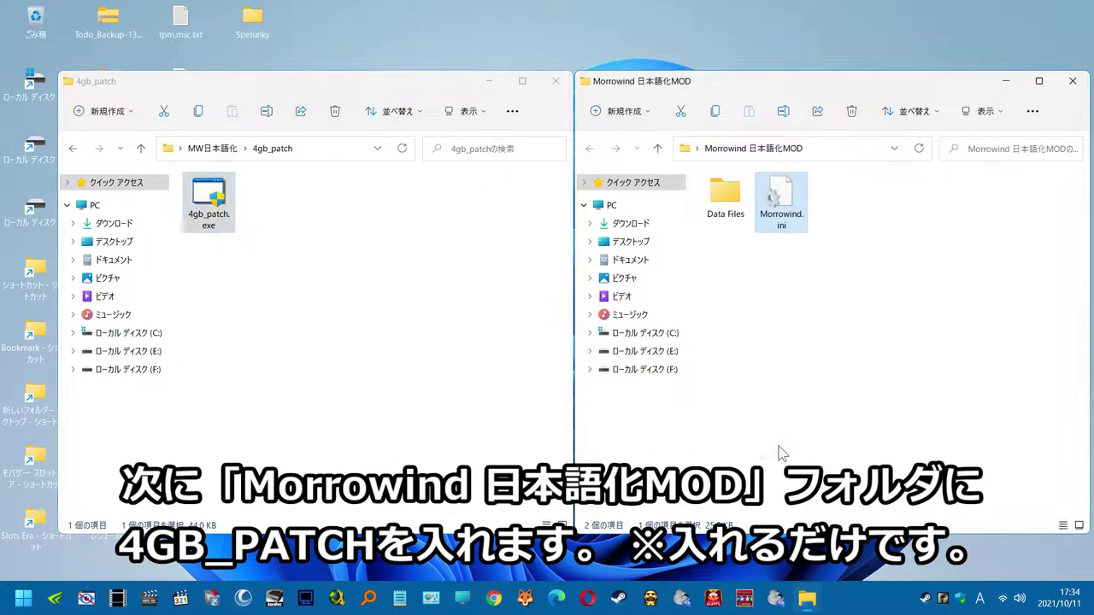
left_click(74, 149)
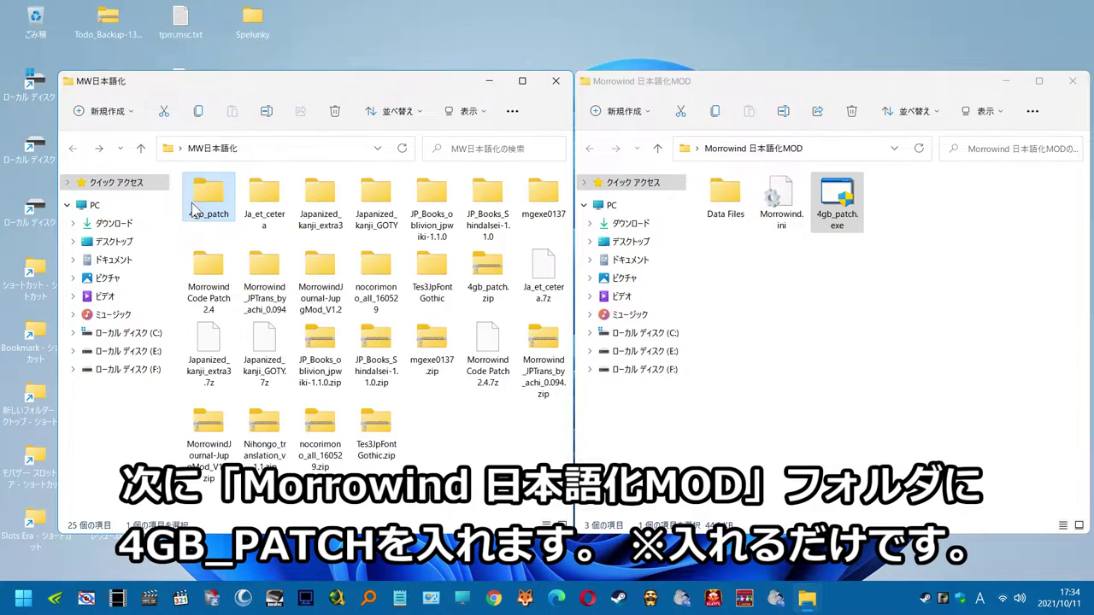
right_click(203, 198)
left_click(304, 217)
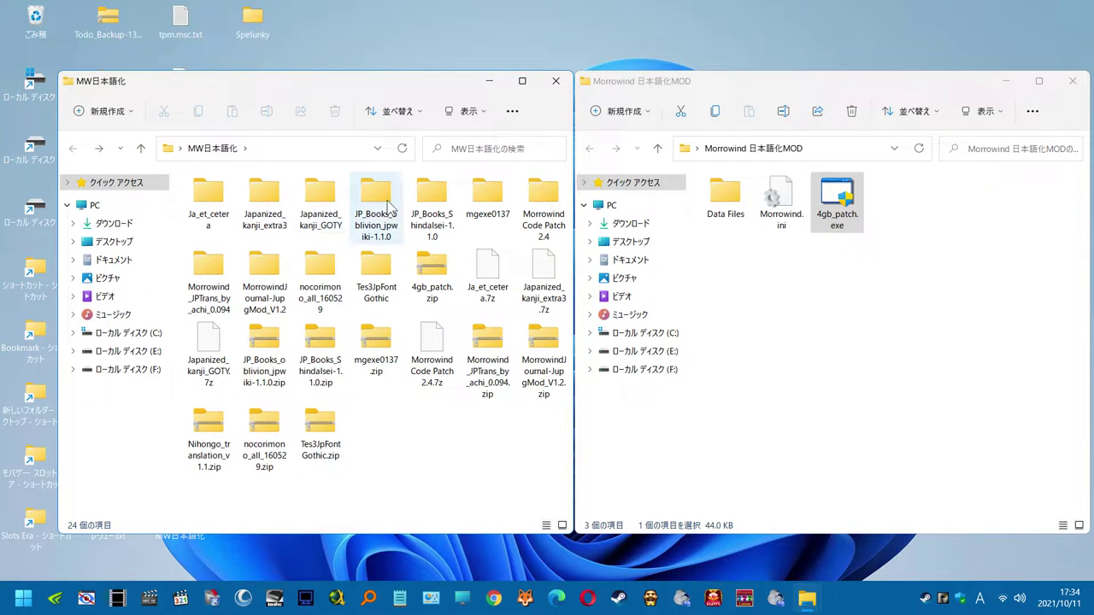
Move MGEXE-0.13.7-installer.exe from the mgexe0137 folder into Morrowind 日本語化MOD, and delete the emptied folder.
double_click(487, 199)
left_click_drag(208, 201, 696, 428)
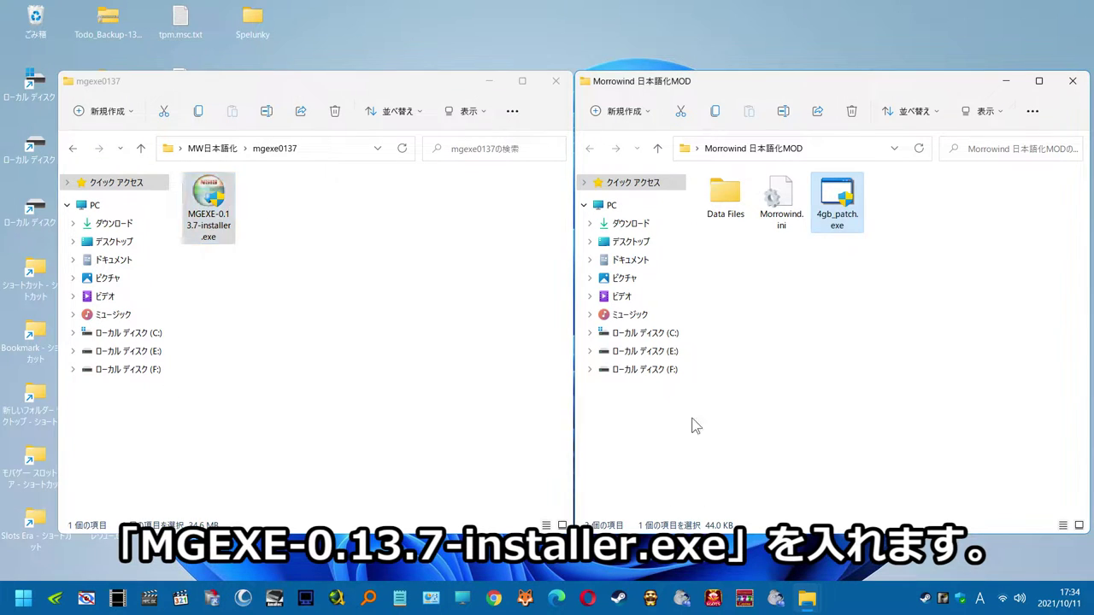
left_click(73, 148)
right_click(471, 203)
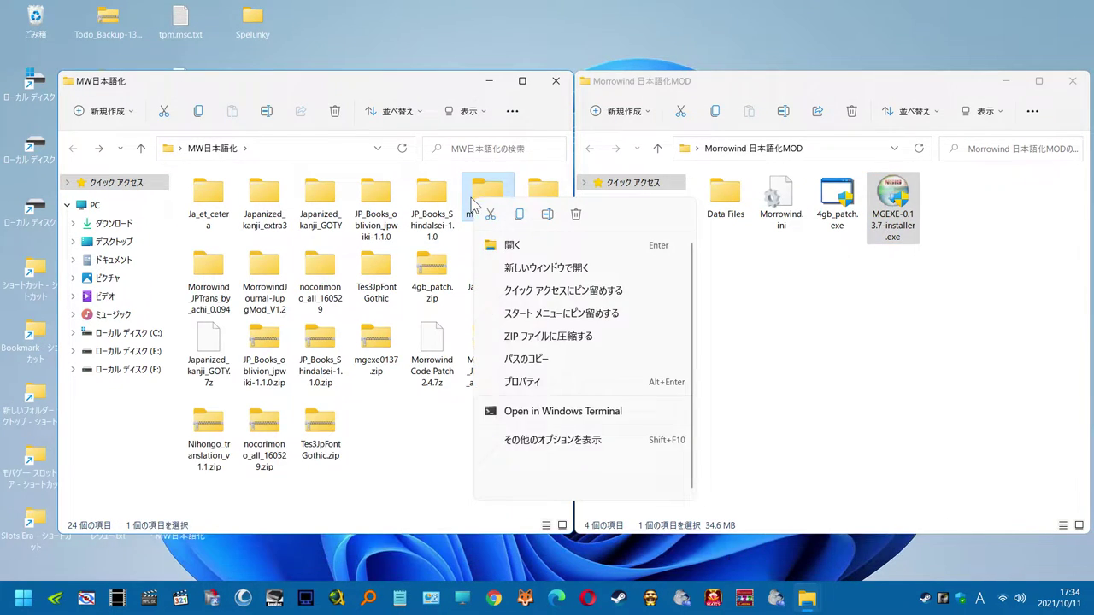
left_click(566, 217)
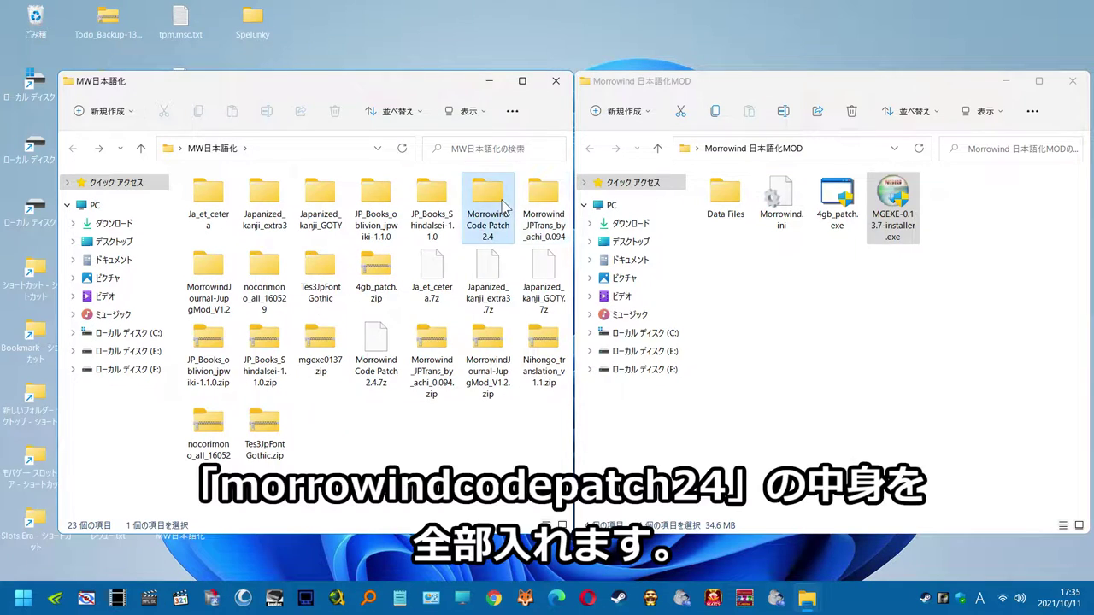
Move all four items from the Morrowind Code Patch 2.4 folder into Morrowind 日本語化MOD, and delete the emptied folder.
double_click(489, 198)
left_click_drag(437, 254, 215, 196)
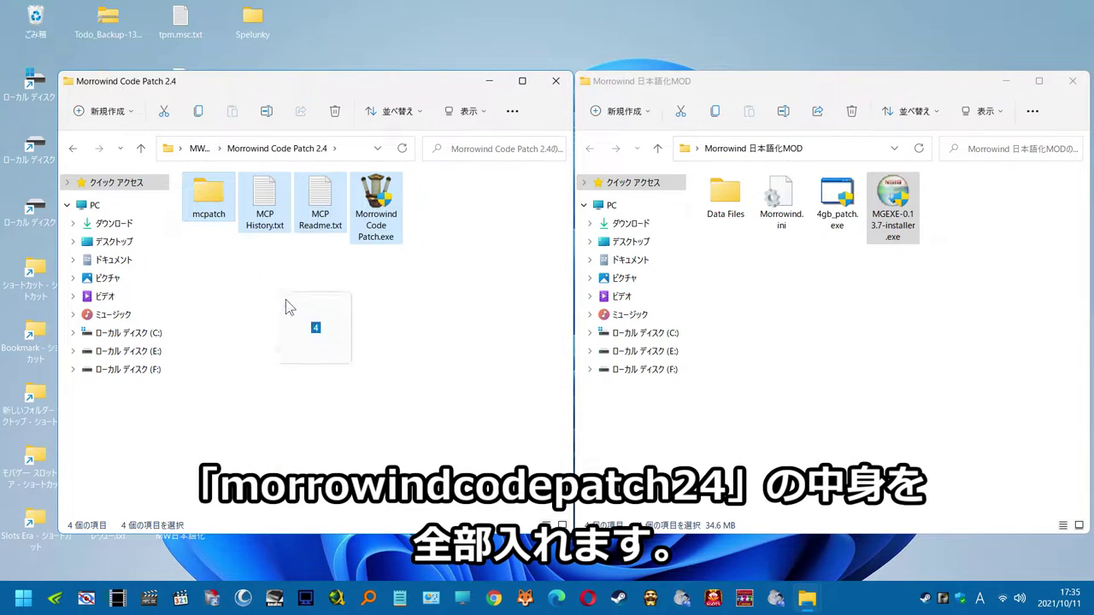
left_click_drag(285, 300, 757, 424)
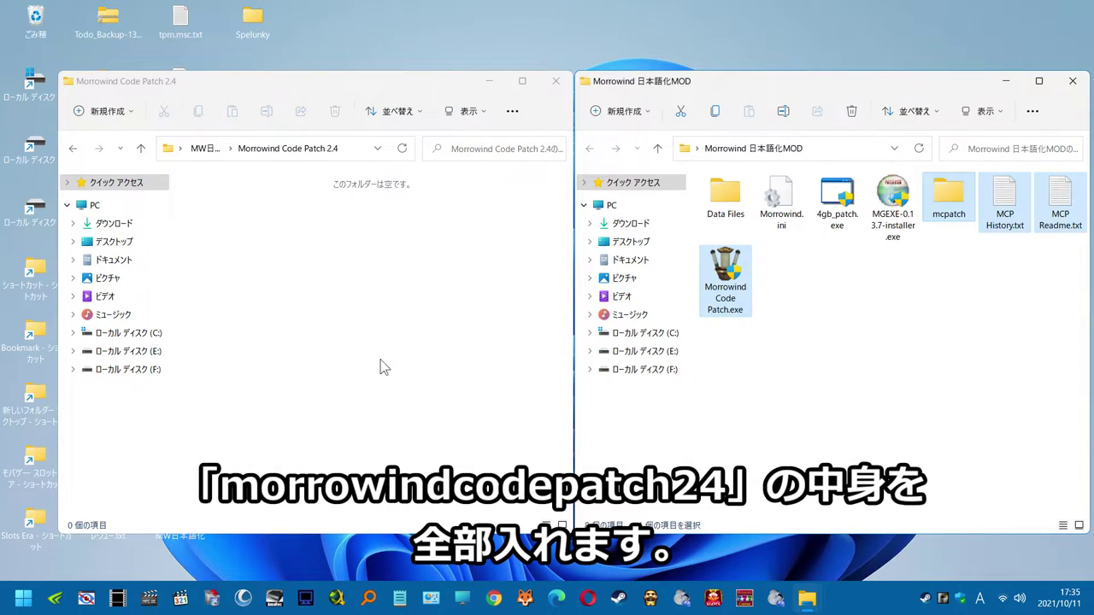
left_click(75, 149)
right_click(488, 196)
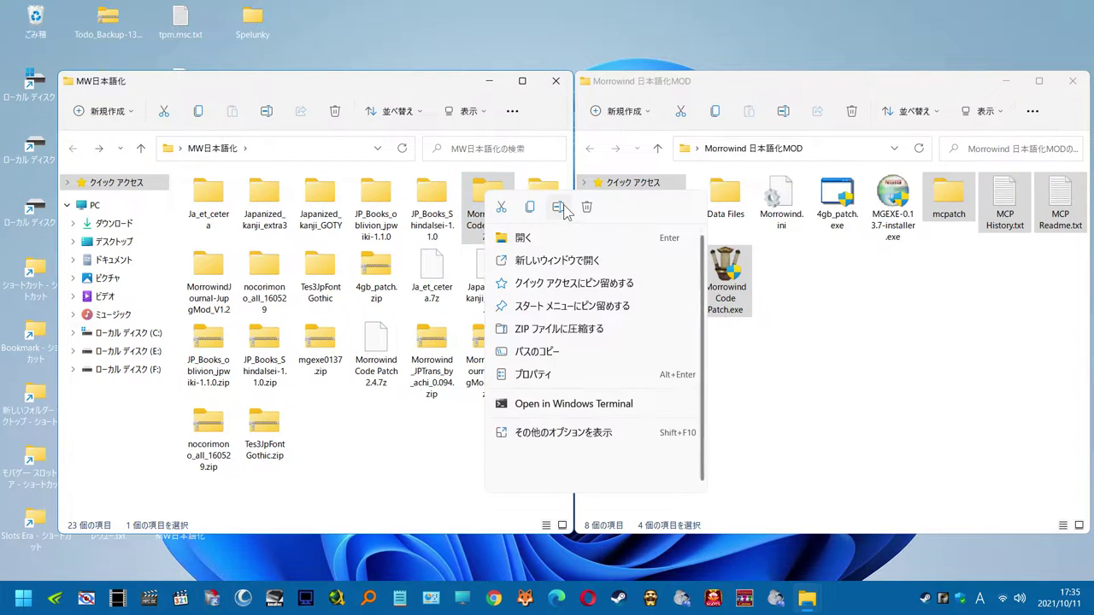
left_click(501, 183)
Move Morrowind_TimestampChanger.exe from the タイムスタンプ変更ツール folder of Morrowind_JPTrans_by_achi_0.094 into Morrowind 日本語化MOD, and return to MW日本語化.
double_click(544, 196)
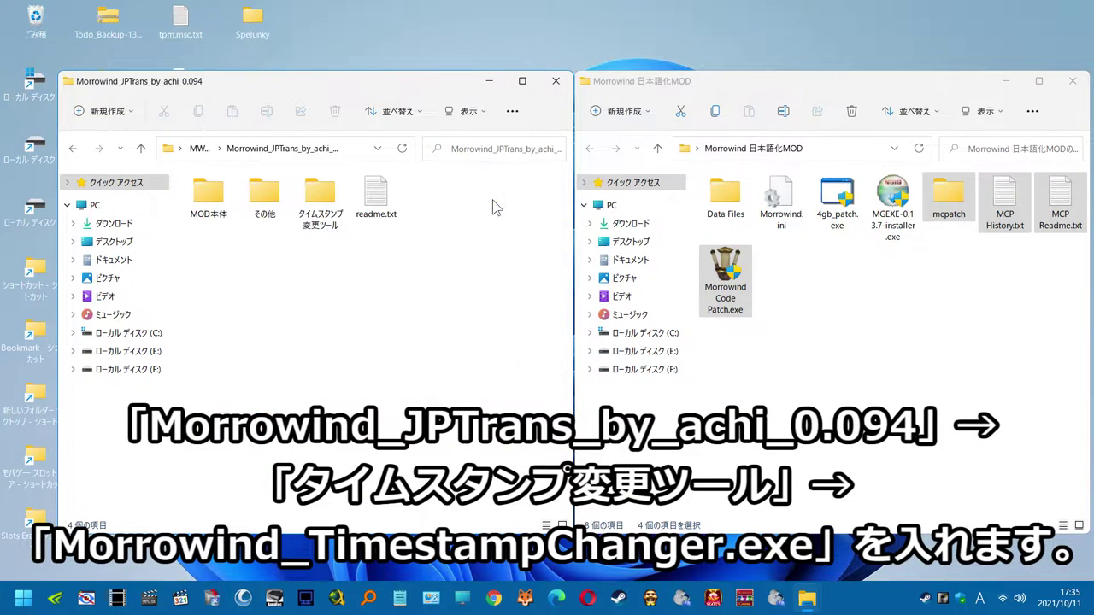
double_click(320, 196)
left_click_drag(207, 201, 742, 428)
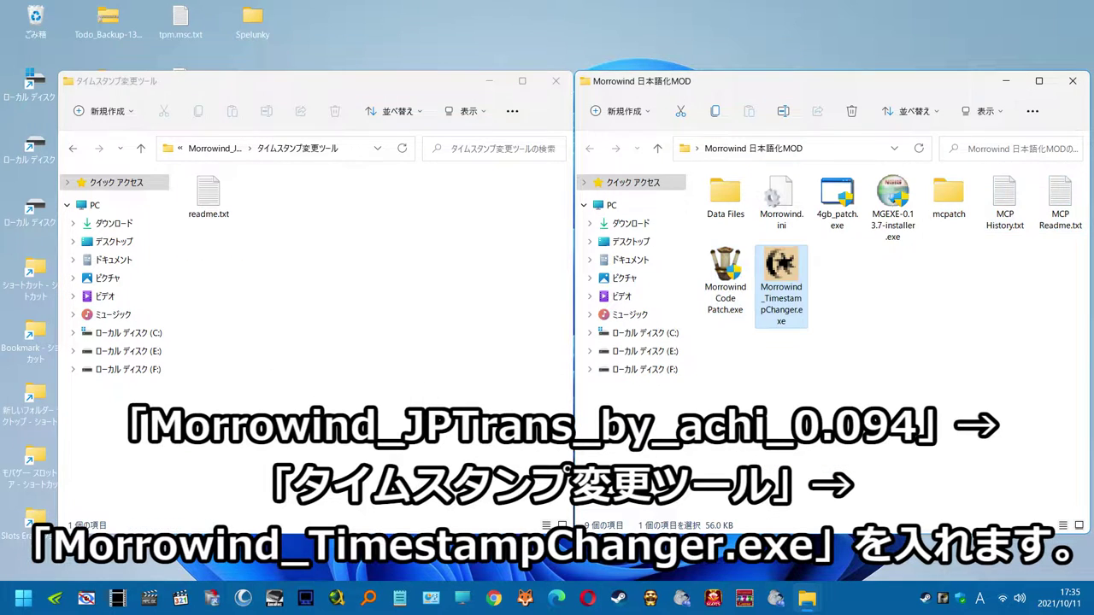
left_click(73, 149)
left_click(73, 150)
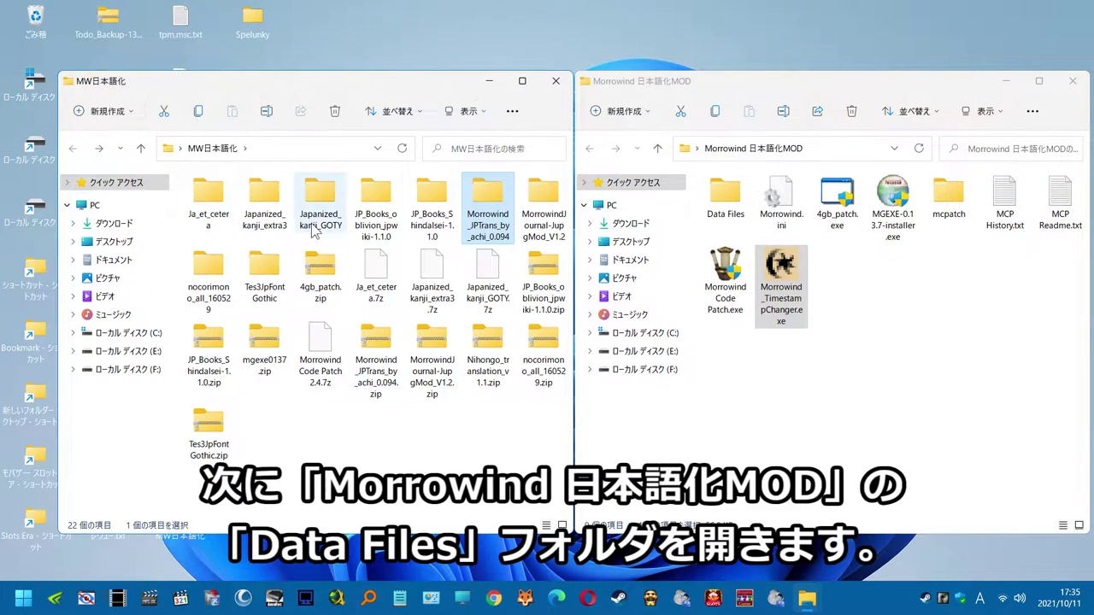
Open Data Files in Morrowind 日本語化MOD, and rename the R細字 folder inside Tes3JpFontGothic as Fonts.
double_click(726, 195)
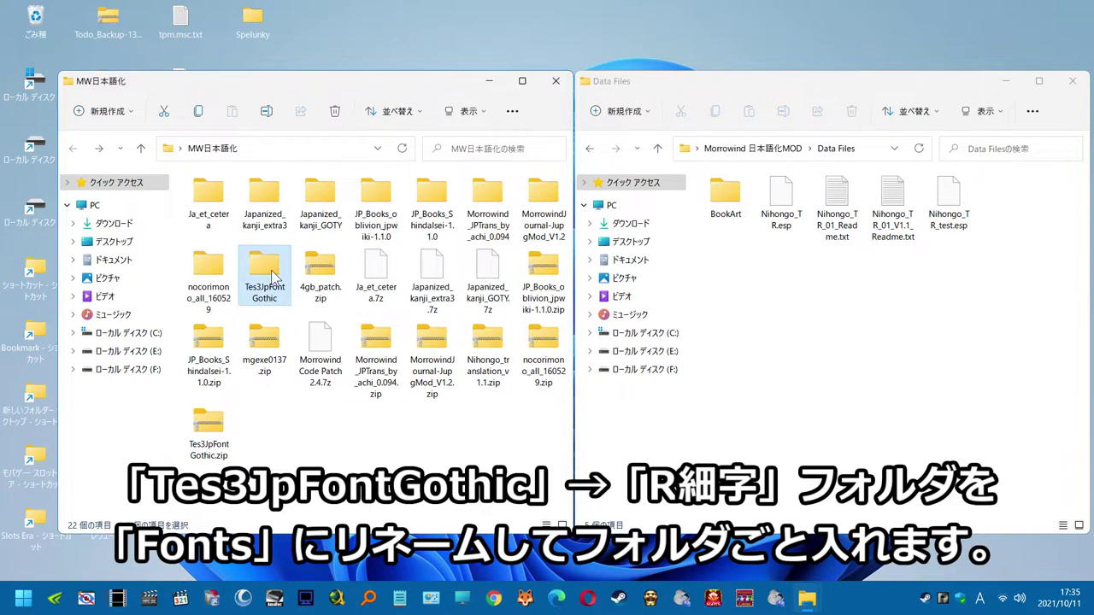
double_click(275, 276)
right_click(263, 207)
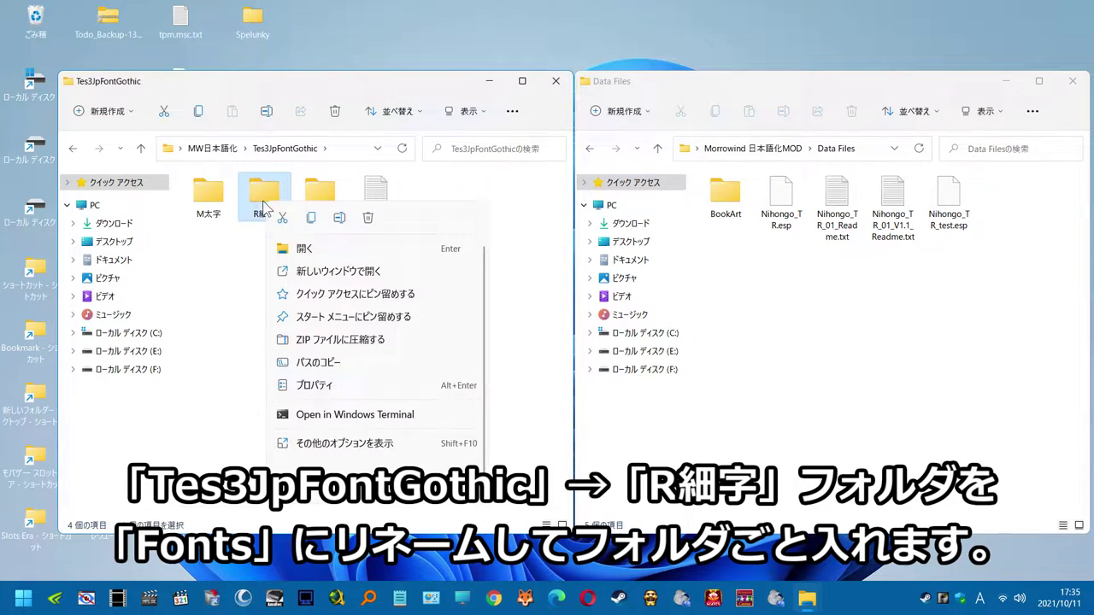
left_click(339, 217)
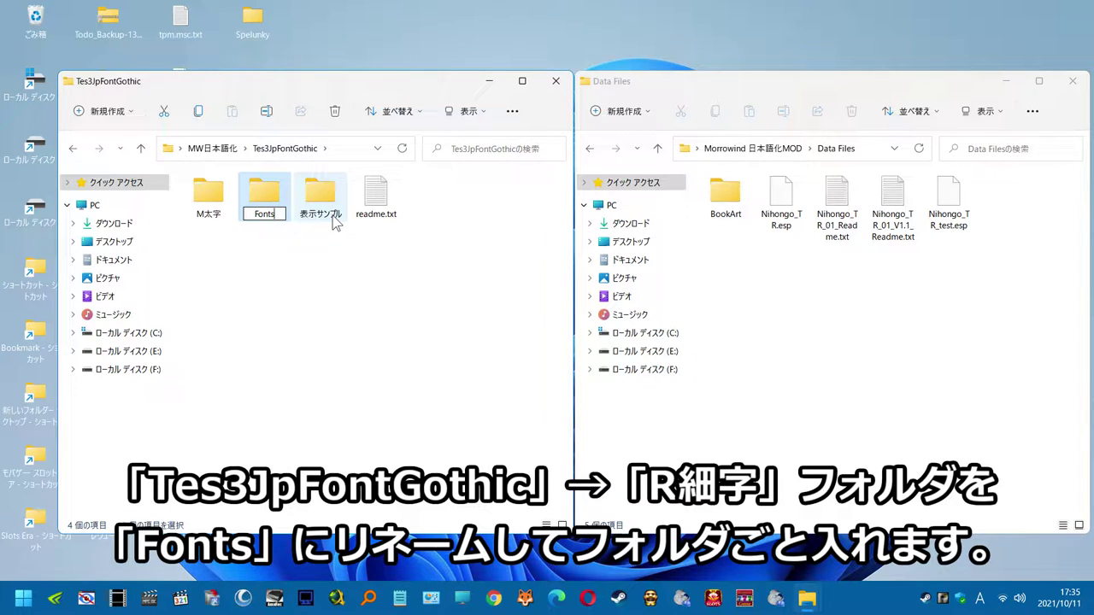
key("Return")
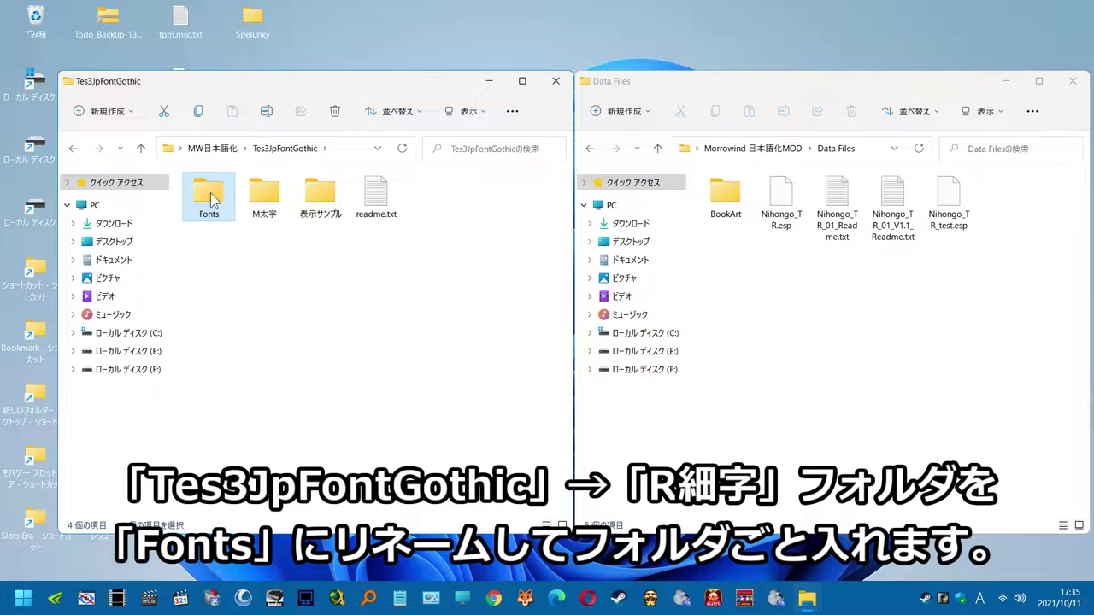
Move the Fonts folder from Tes3JpFontGothic into Data Files, and delete the Tes3JpFontGothic folder.
left_click_drag(213, 198, 734, 405)
left_click(72, 148)
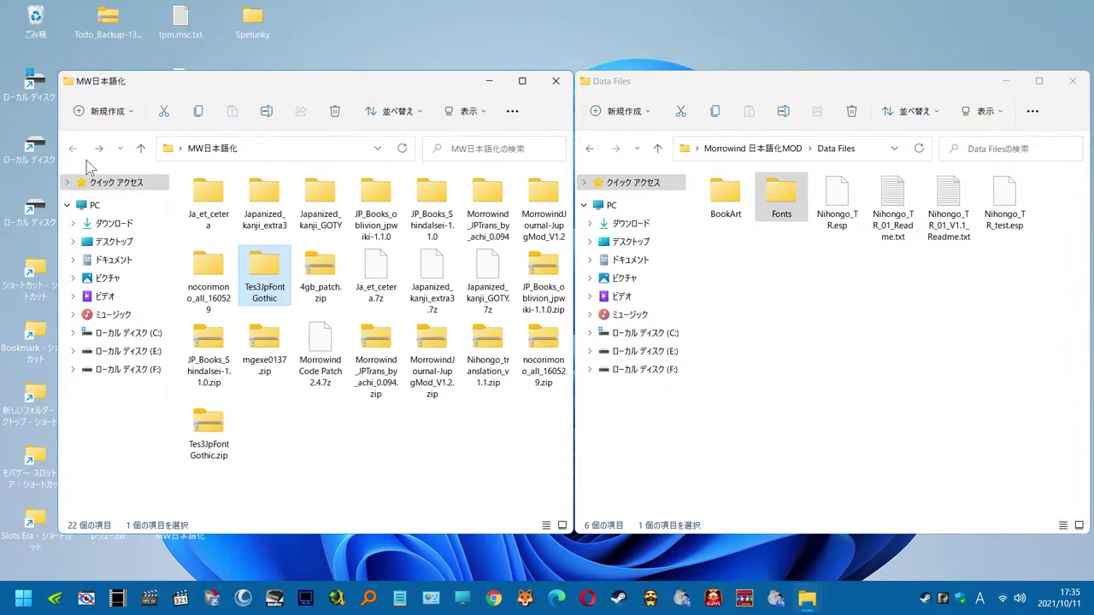
right_click(266, 280)
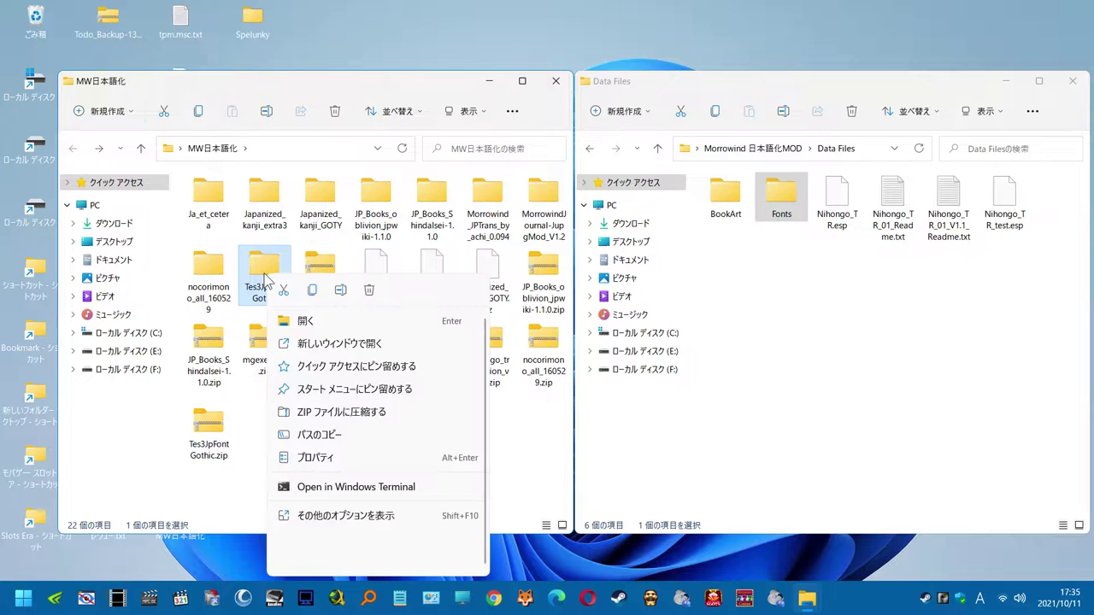
left_click(369, 292)
Move nocorimono_all_daedric_scrolls.esp from the Daedra文字使用版 folder of nocorimono_all_160529 into Data Files, and delete the nocorimono_all_160529 folder.
double_click(214, 270)
double_click(209, 202)
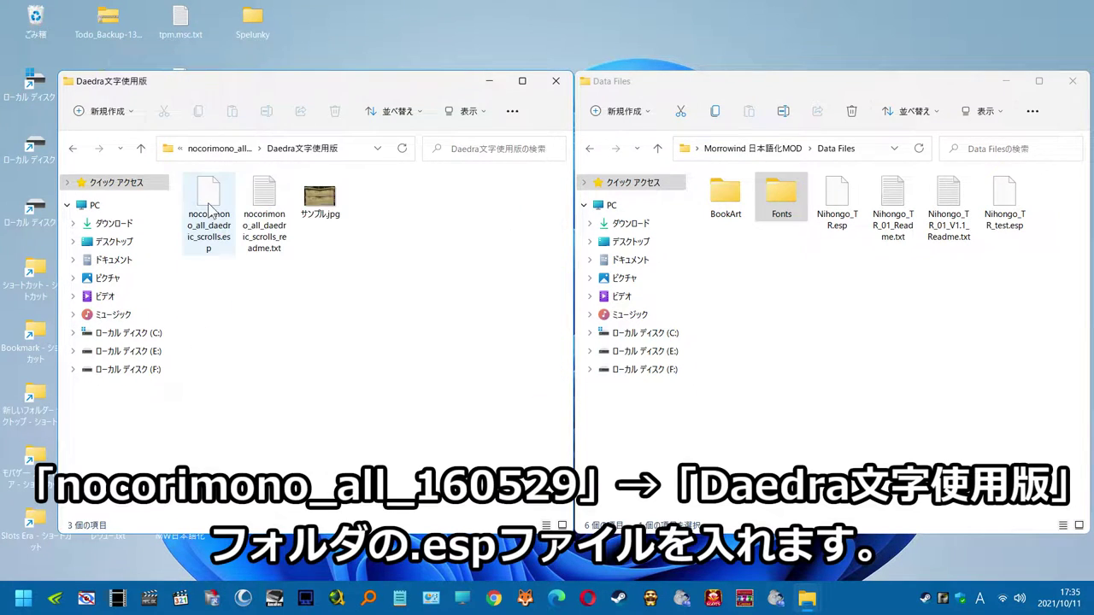
left_click_drag(209, 205, 752, 410)
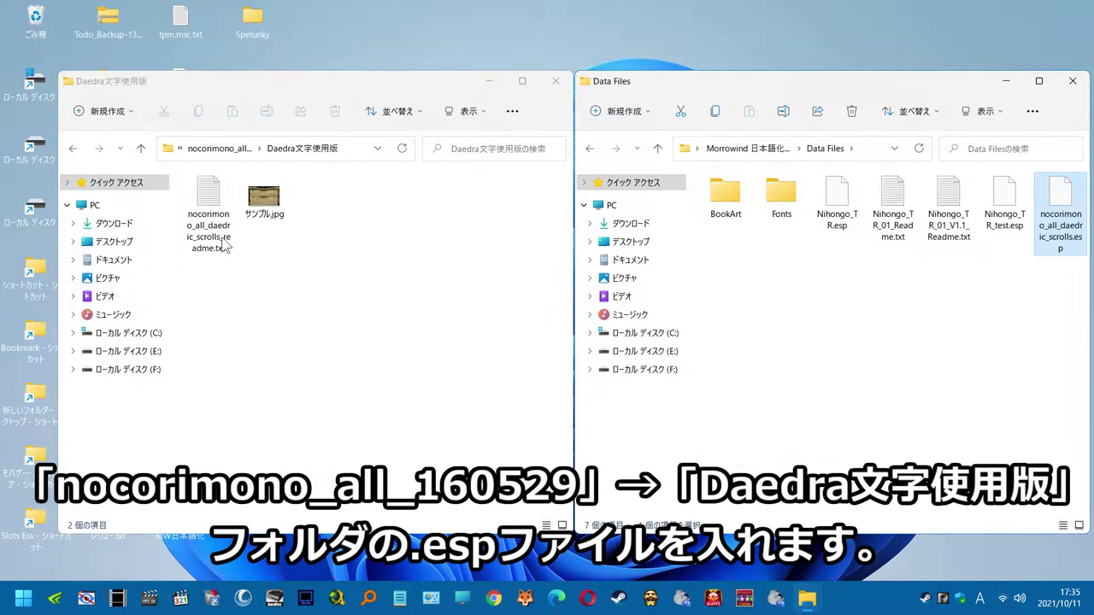
left_click(73, 148)
left_click(73, 148)
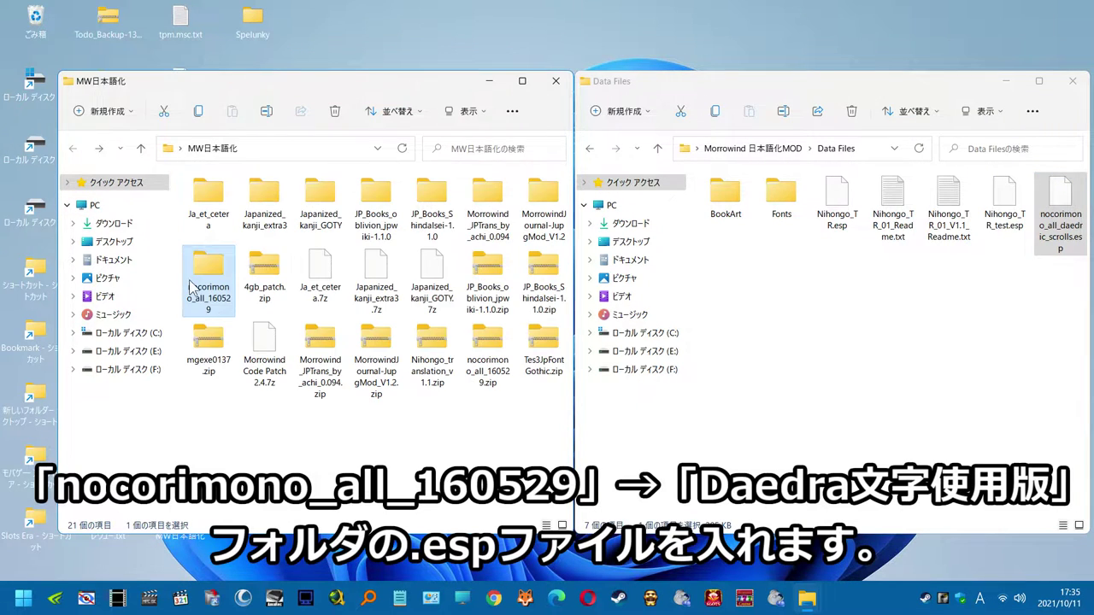
right_click(204, 266)
left_click(318, 256)
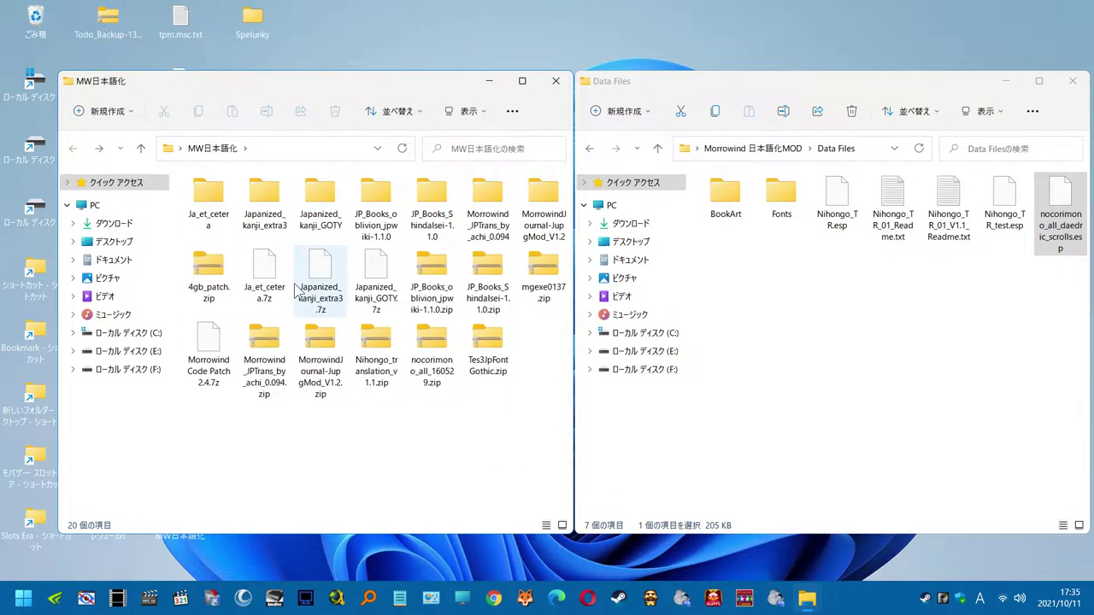
Move MorrowindJournal-JupgBM_V1.2.esp from the MorrowindJournal-JupgMod_V1.2 folder into Data Files, and delete that source folder.
double_click(541, 218)
left_click_drag(210, 210, 774, 415)
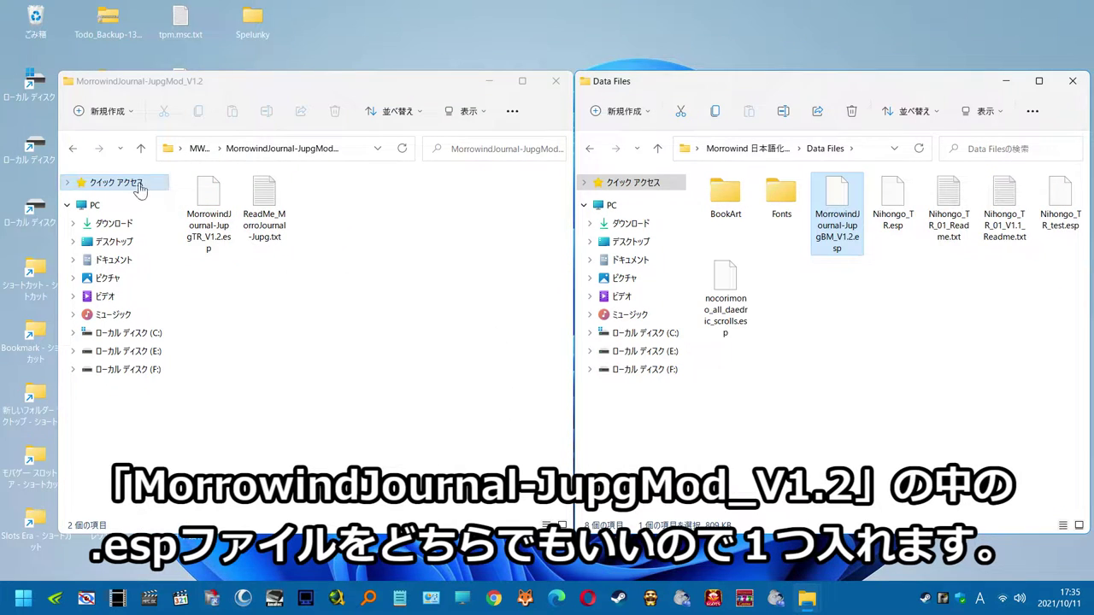
left_click(74, 148)
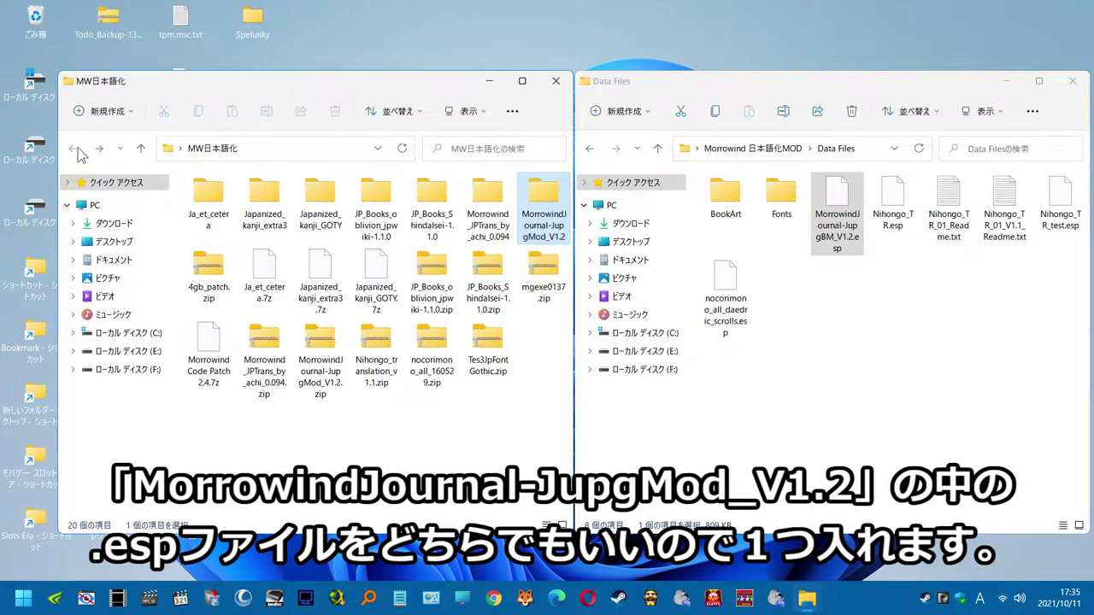
right_click(544, 195)
left_click(645, 209)
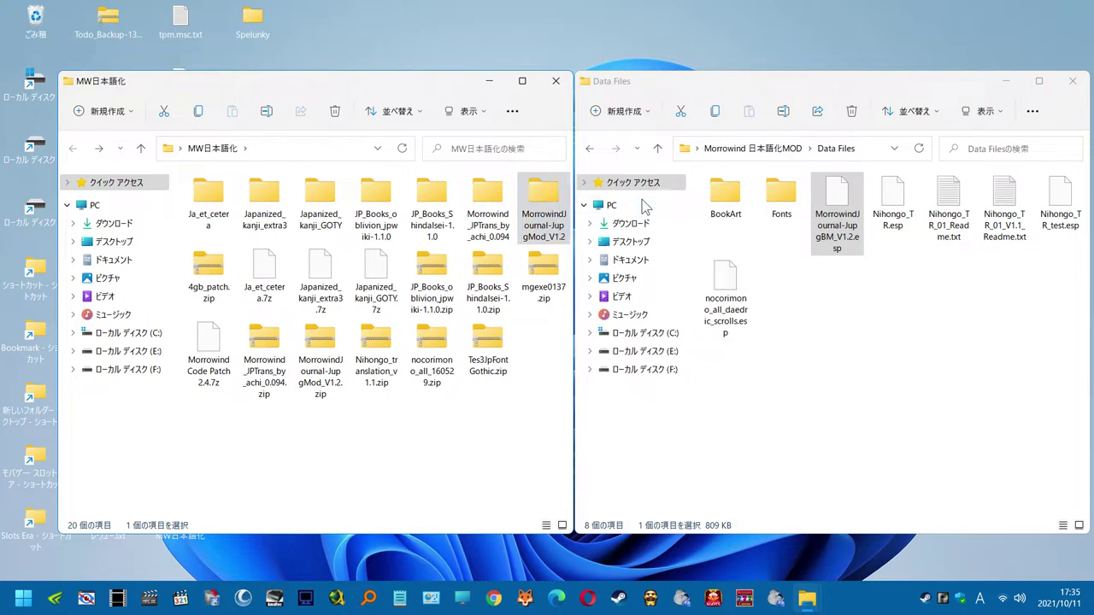
Move the six JPMOD and JPScripts .esm files from MOD本体 of Morrowind_JPTrans_by_achi_0.094 into Data Files, and delete the Morrowind_JPTrans_by_achi_0.094 folder.
double_click(492, 201)
double_click(209, 201)
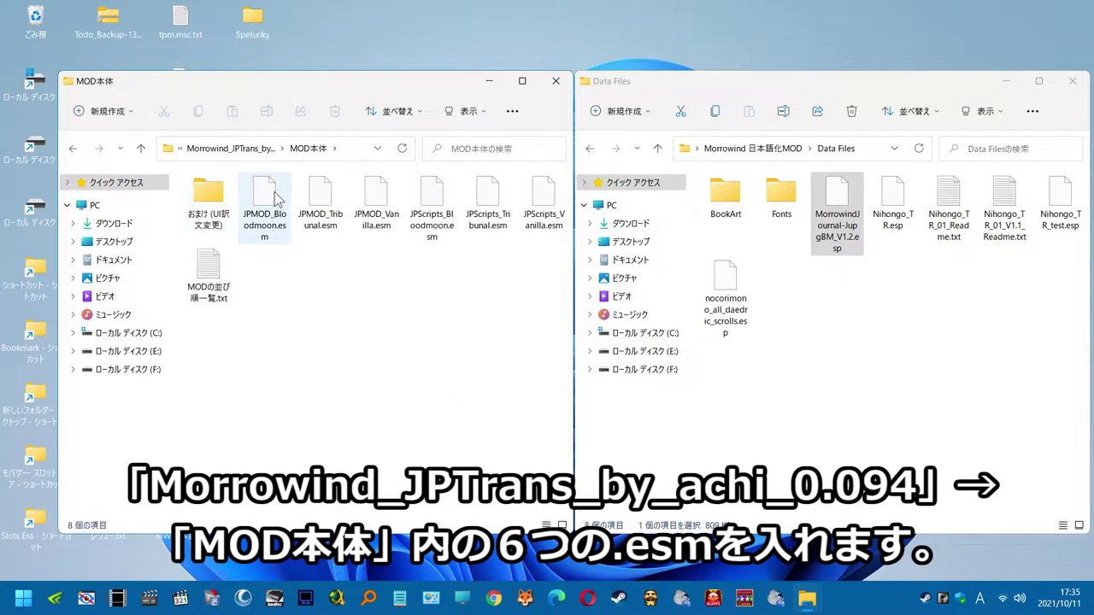
left_click(261, 206)
left_click(536, 205, "shift")
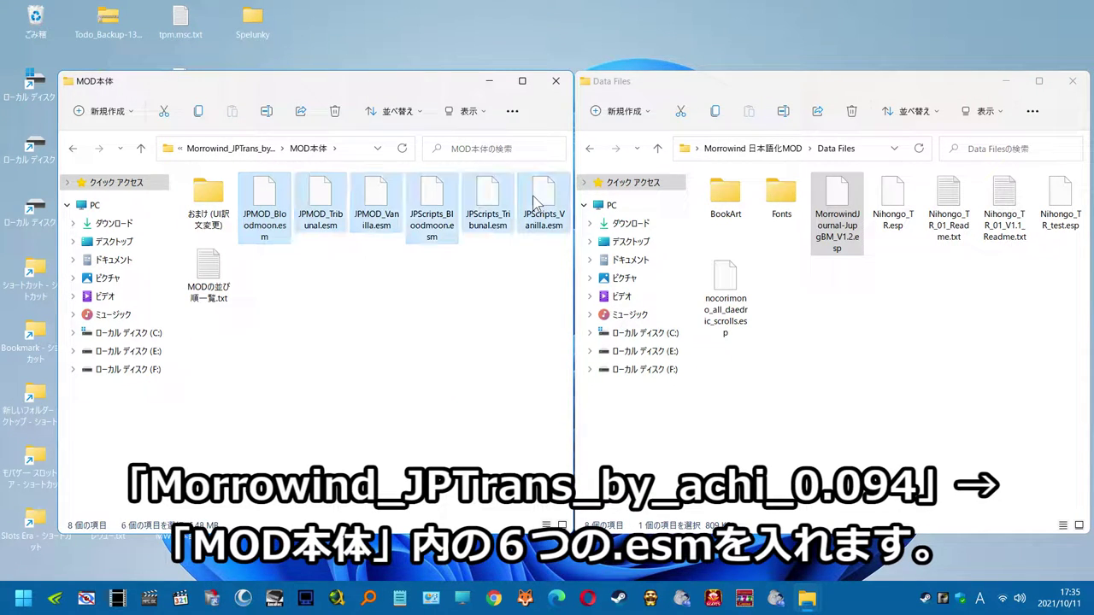
left_click_drag(544, 205, 756, 406)
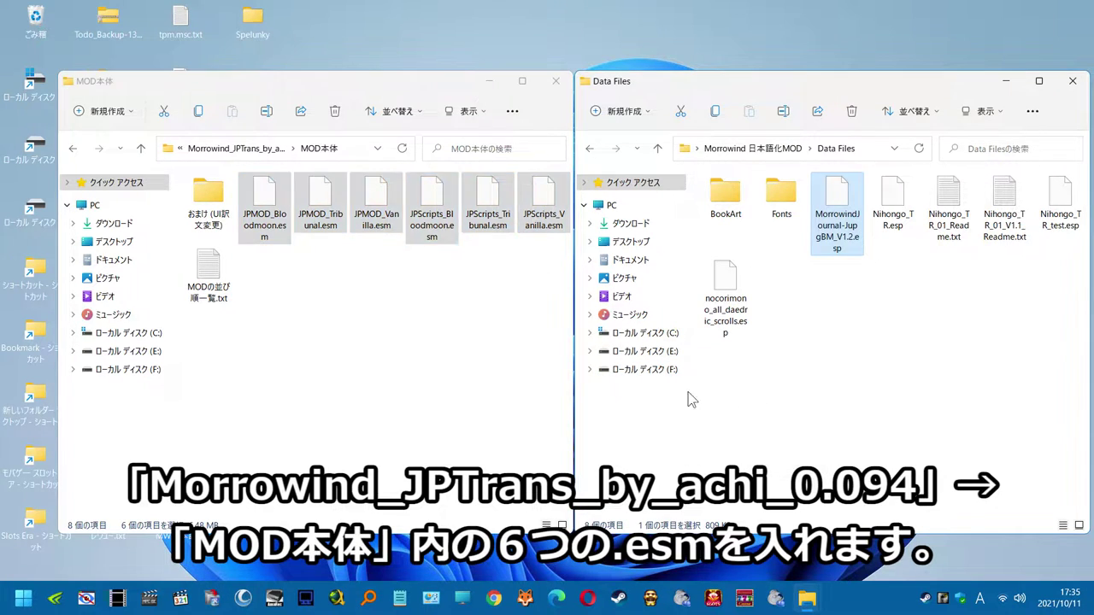
left_click(74, 150)
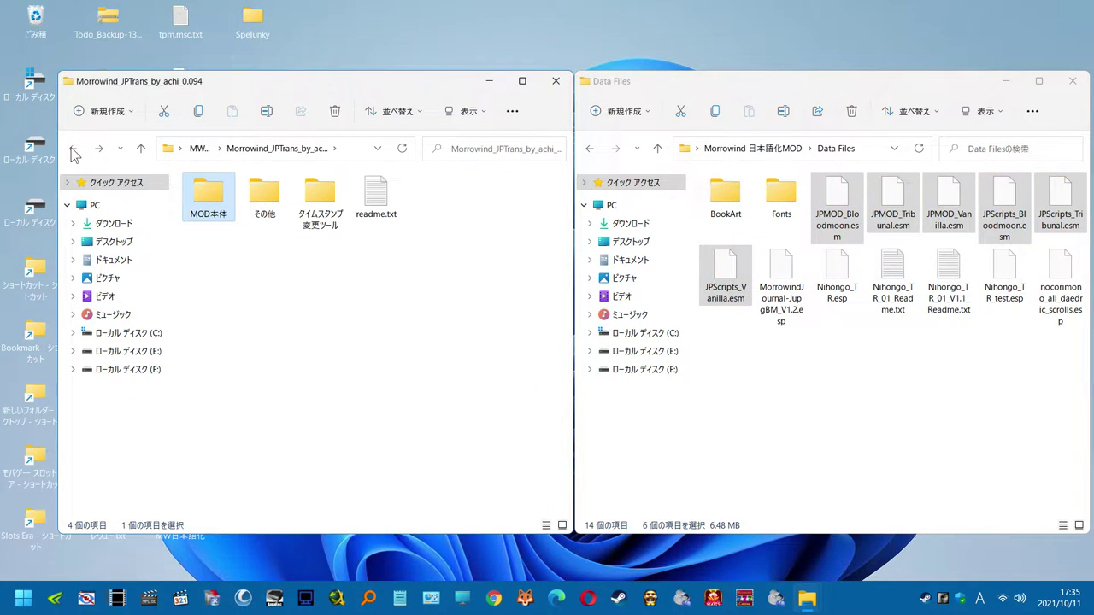
left_click(73, 150)
right_click(484, 196)
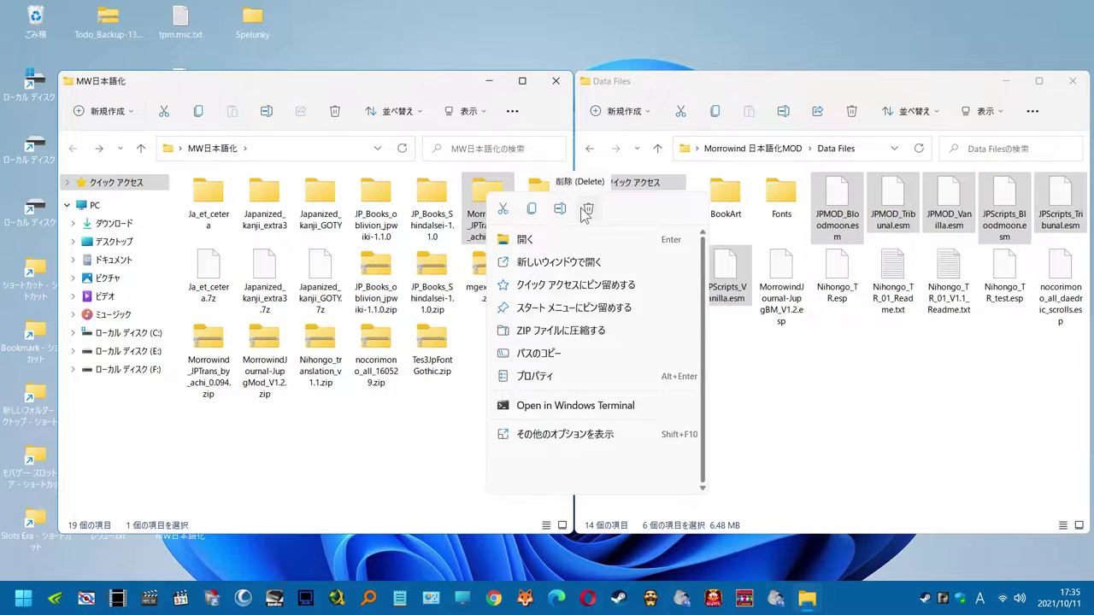
left_click(587, 210)
Move JP_Books_ShindaIsei.esp from the JP_Books_ShindaIsei-1.1.0 folder into Data Files, and delete that source folder.
double_click(436, 204)
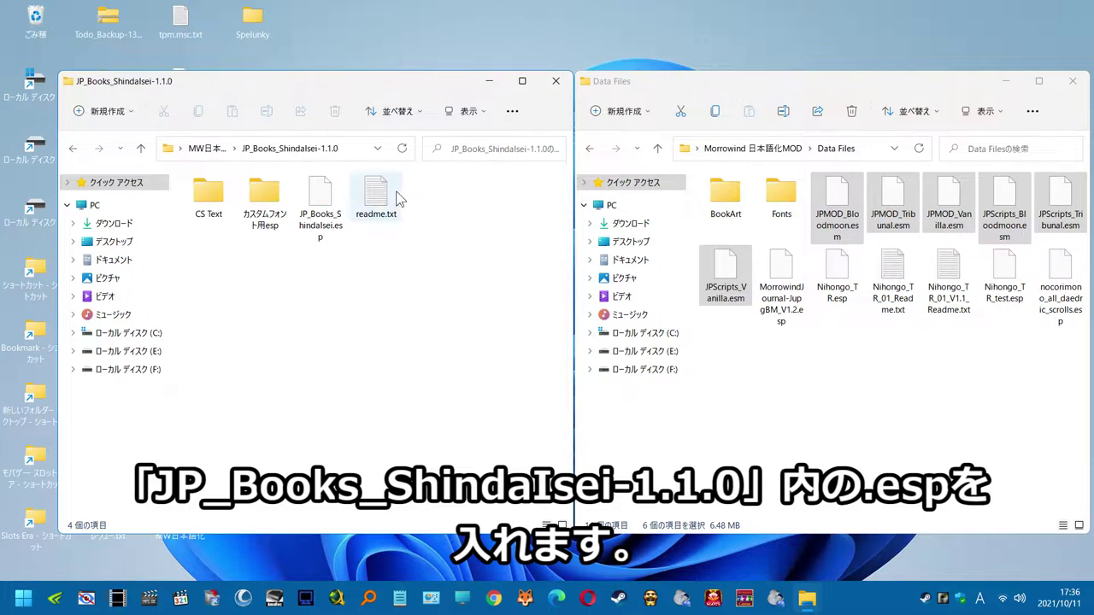
left_click_drag(323, 209, 763, 414)
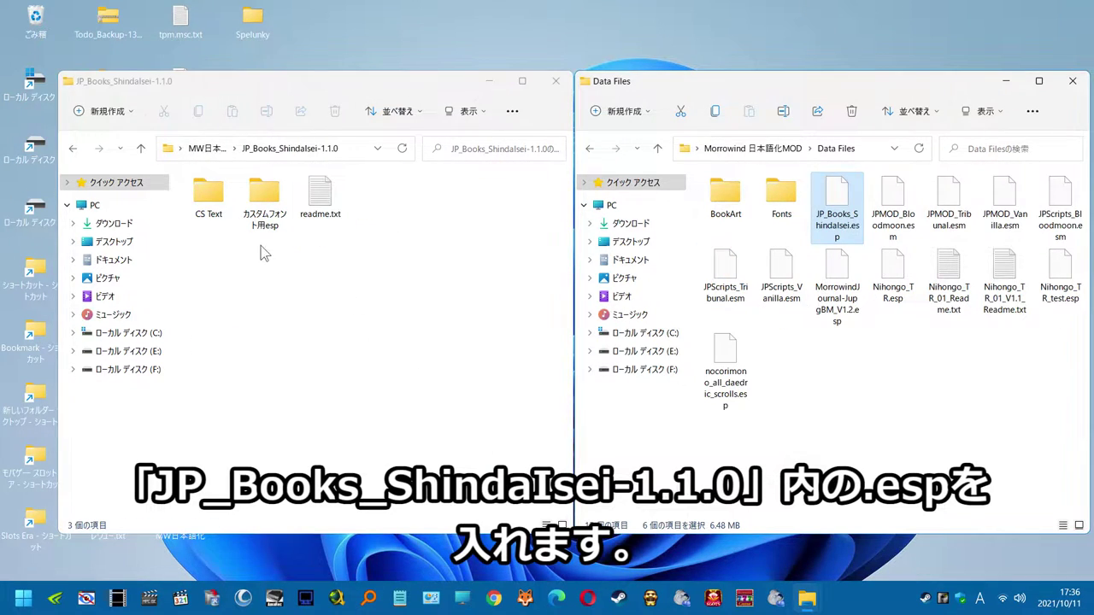
left_click(75, 151)
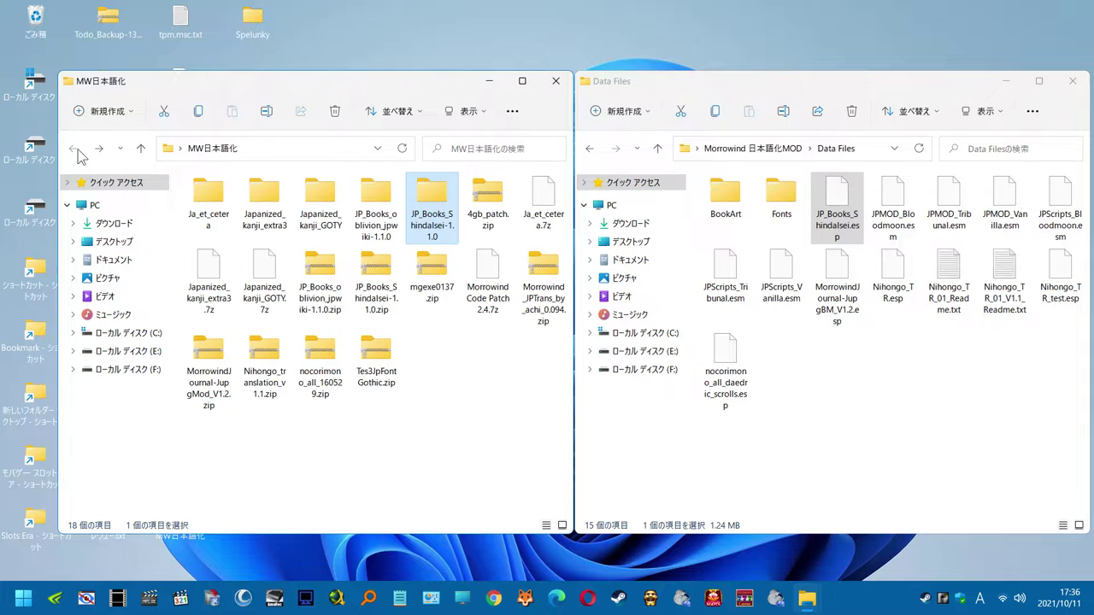
right_click(434, 205)
left_click(537, 217)
Move JP_Books_Oblivion_JPWiki.esp from the JP_Books_oblivion_jpwiki-1.1.0 folder into Data Files, and delete that source folder.
double_click(398, 204)
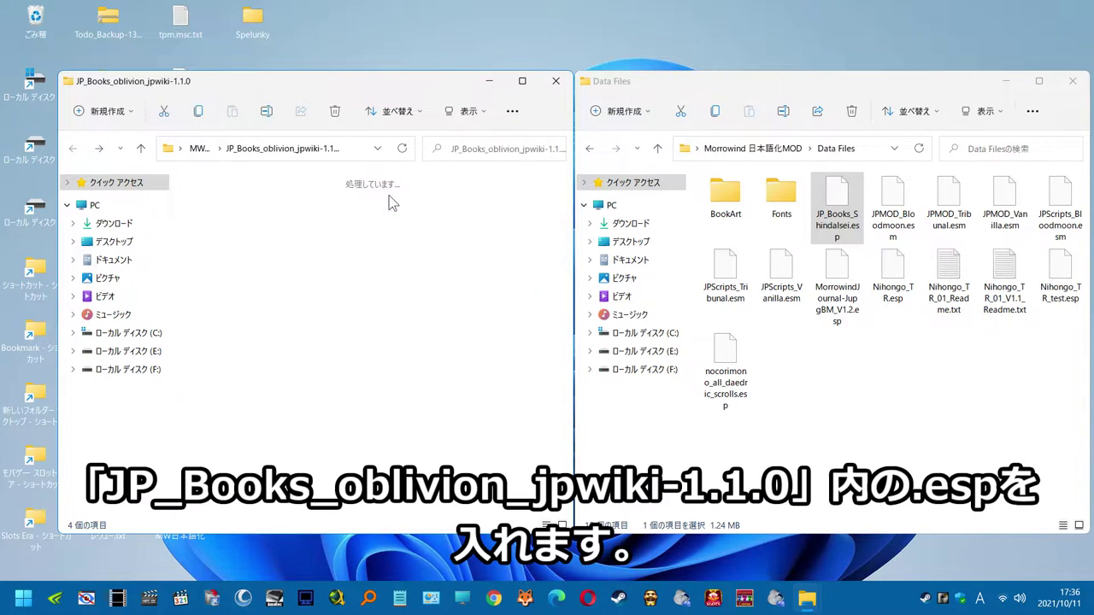
left_click_drag(322, 210, 749, 434)
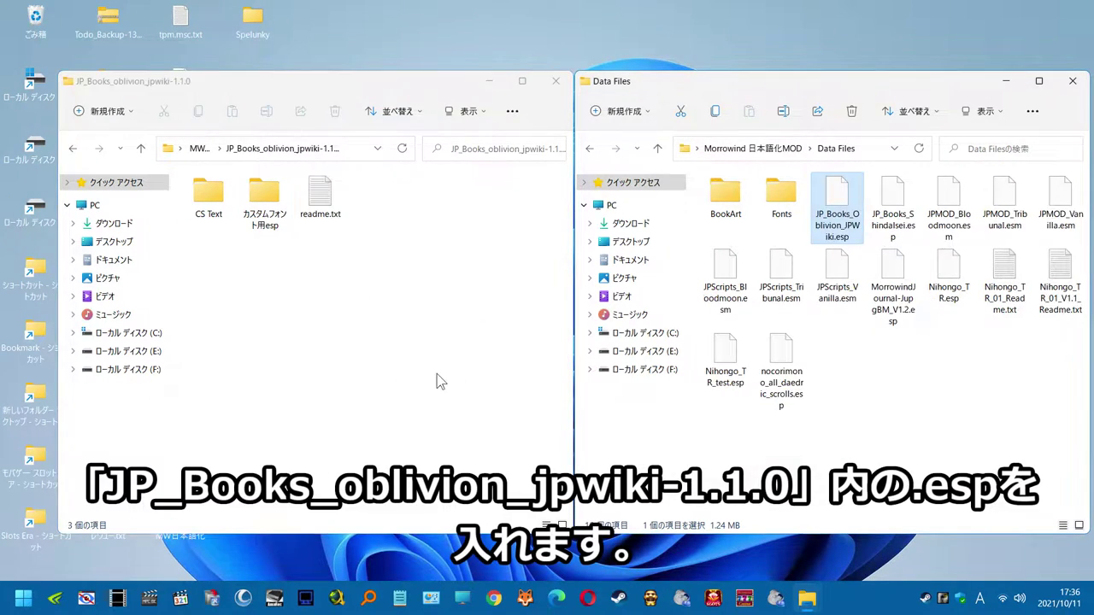
left_click(73, 148)
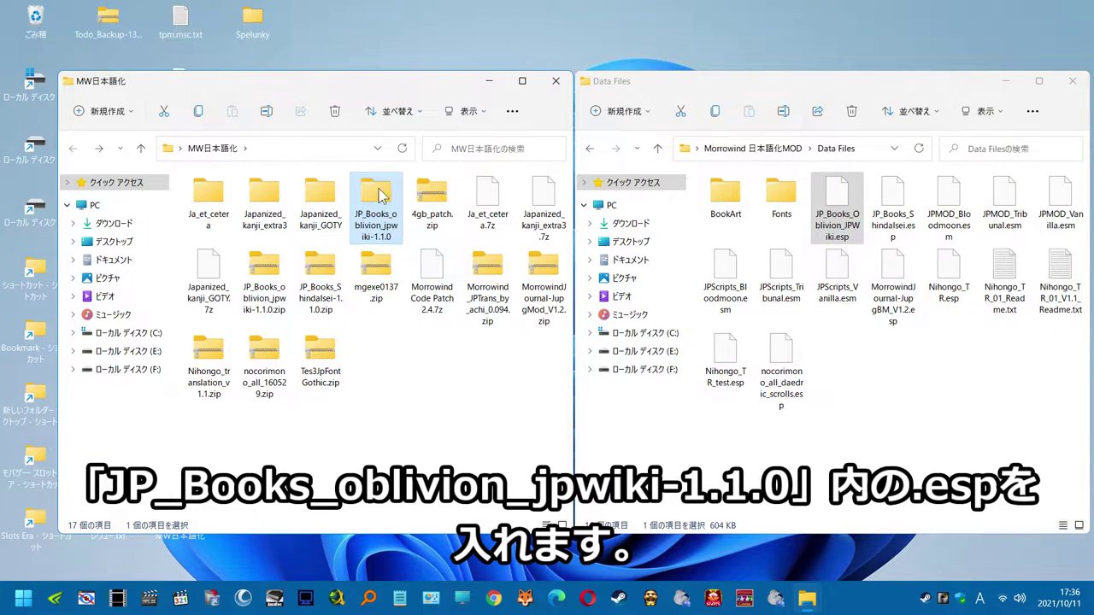
right_click(376, 202)
left_click(479, 214)
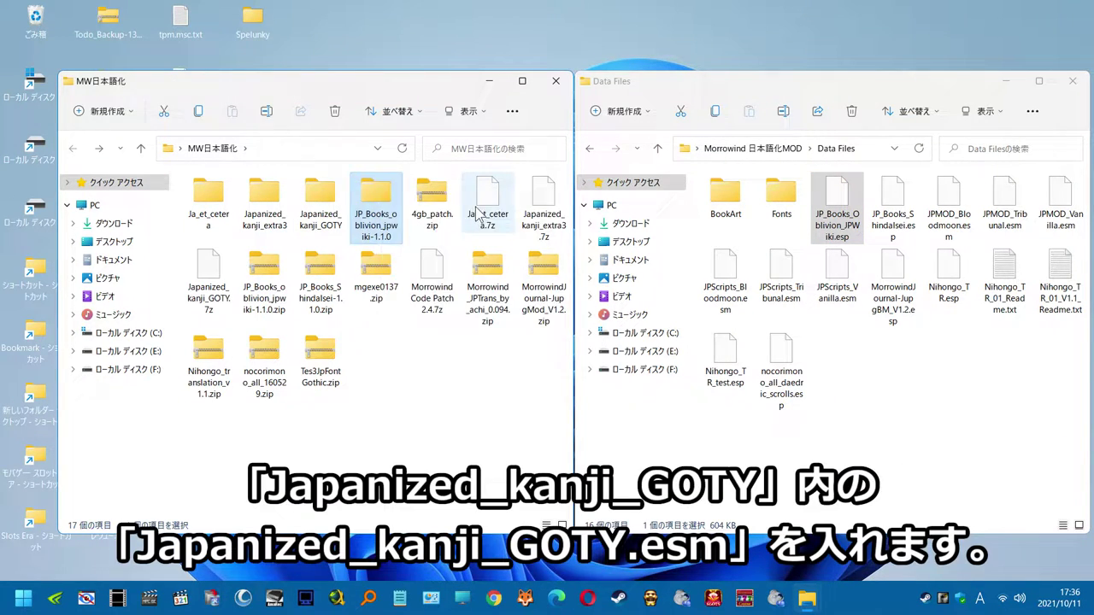
Move Japanized_kanji_GOTY.esm from the Japanized_kanji_GOTY folder into Data Files, and delete that source folder.
double_click(320, 204)
left_click(218, 203)
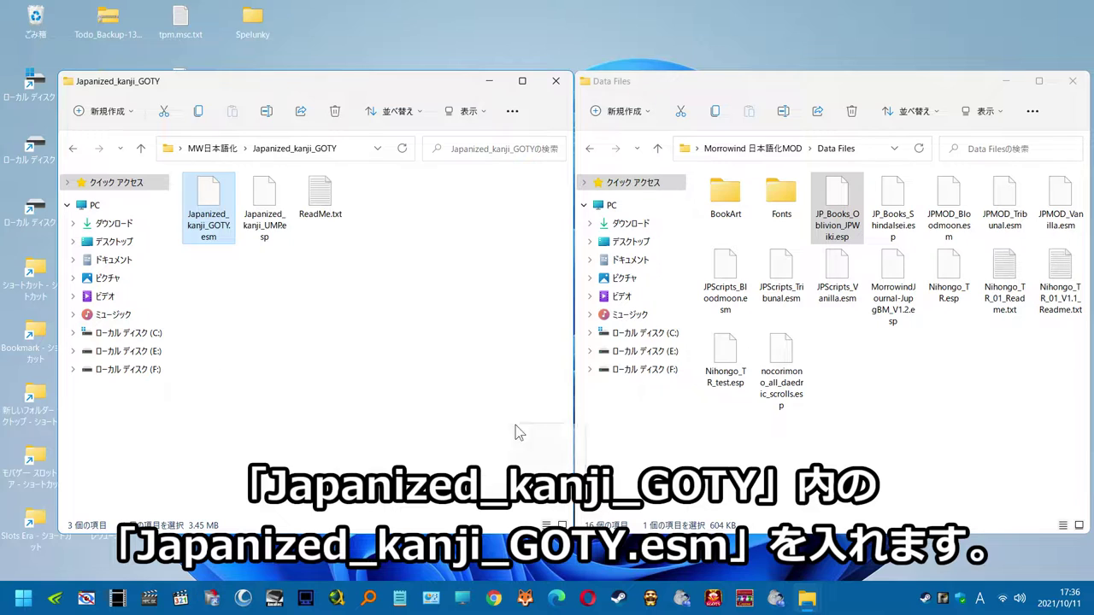
left_click_drag(516, 433, 795, 453)
left_click(75, 149)
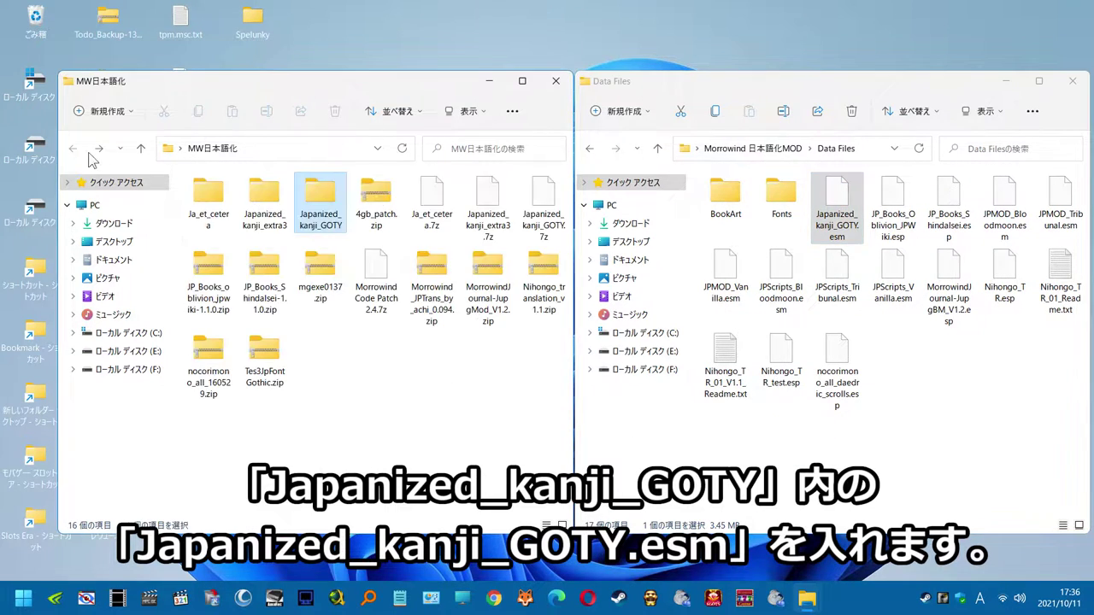
left_click(308, 205)
right_click(319, 196)
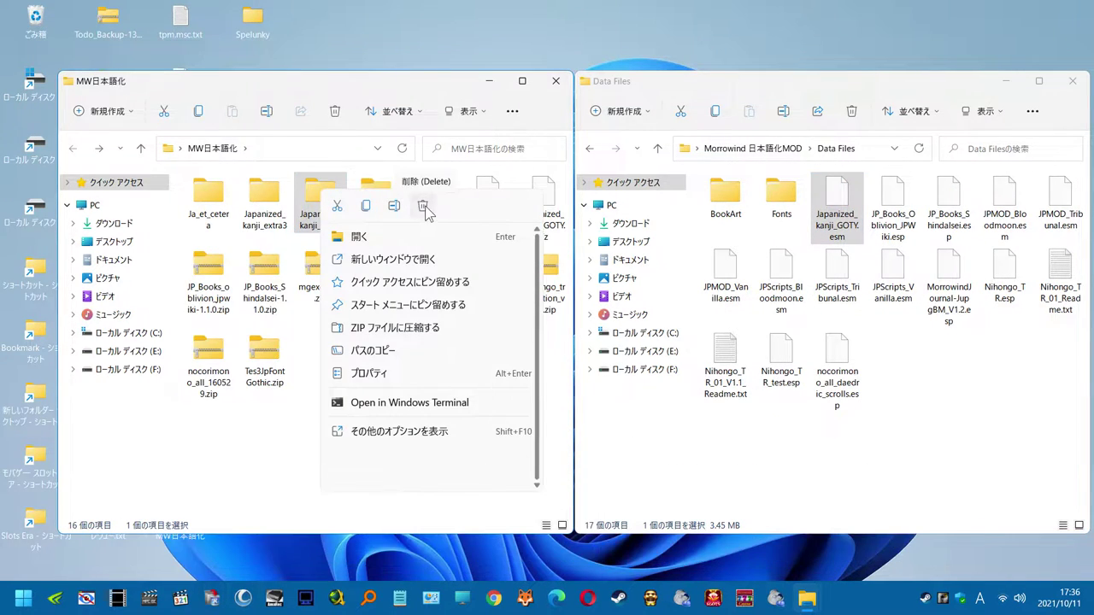
left_click(426, 205)
Move Japanized_kanji_extra3.esm from the Japanized_kanji_extra3 folder into Data Files, and delete that source folder.
double_click(271, 204)
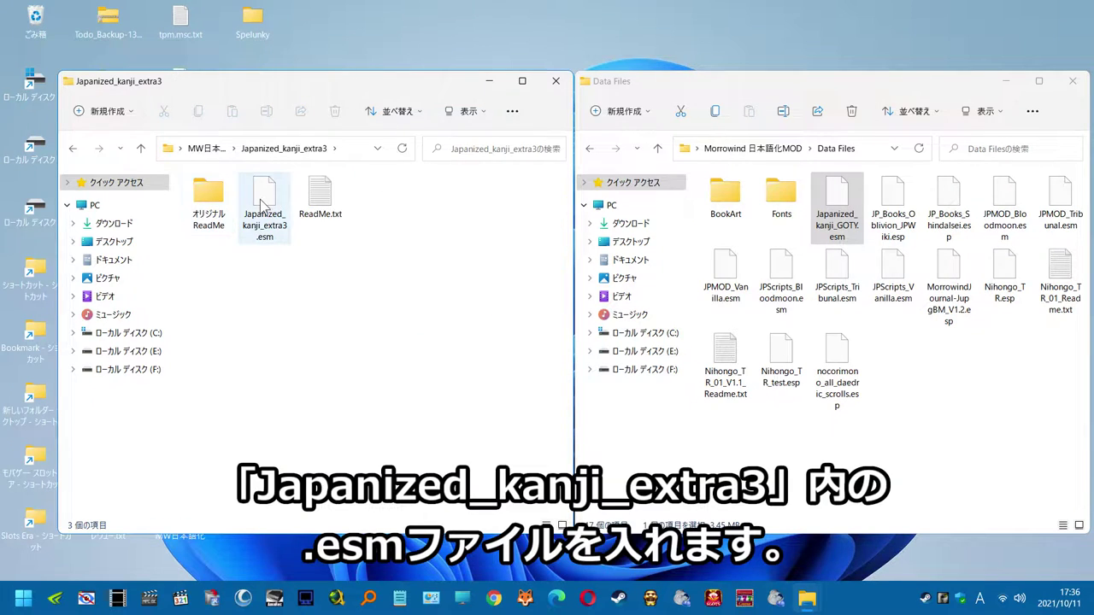
left_click_drag(265, 208, 703, 453)
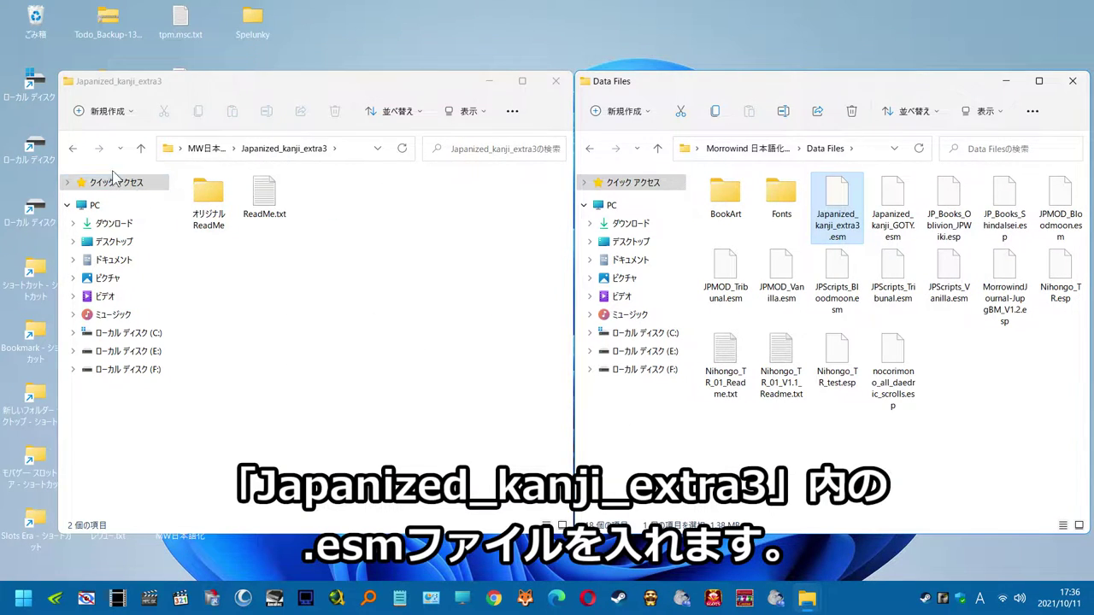
left_click(76, 149)
right_click(257, 196)
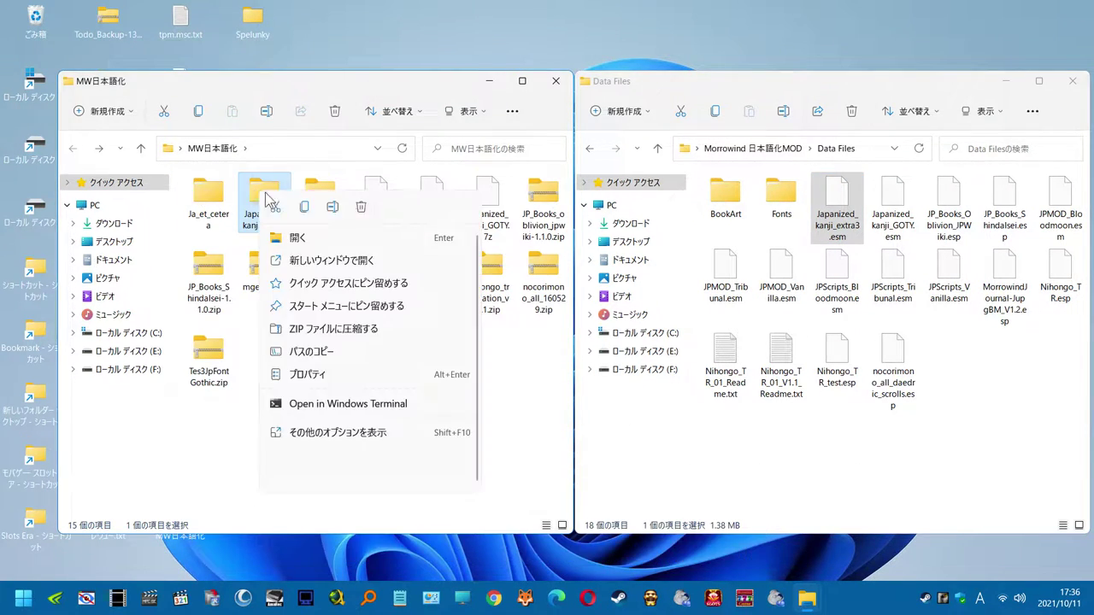
left_click(376, 181)
Move Ja_Books.esp and Ja_GameSetting_GOTY.esp from the Ja_Books and Ja_GameSetting_GOTY subfolders of Ja_et_cetera into Data Files.
left_click(224, 199)
double_click(224, 198)
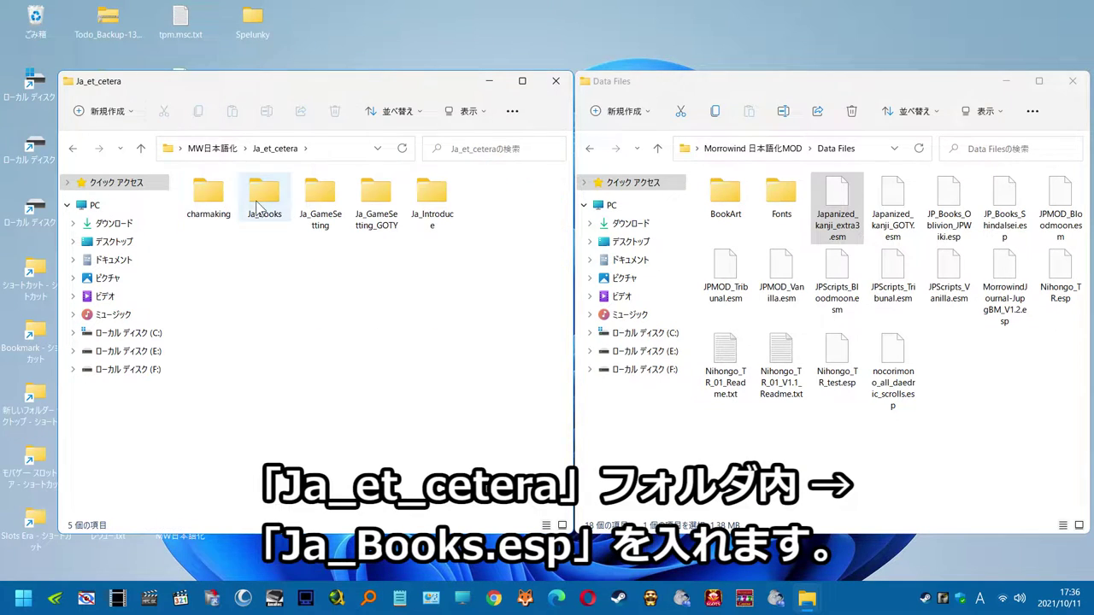
double_click(261, 204)
left_click(210, 202)
left_click_drag(513, 464, 720, 466)
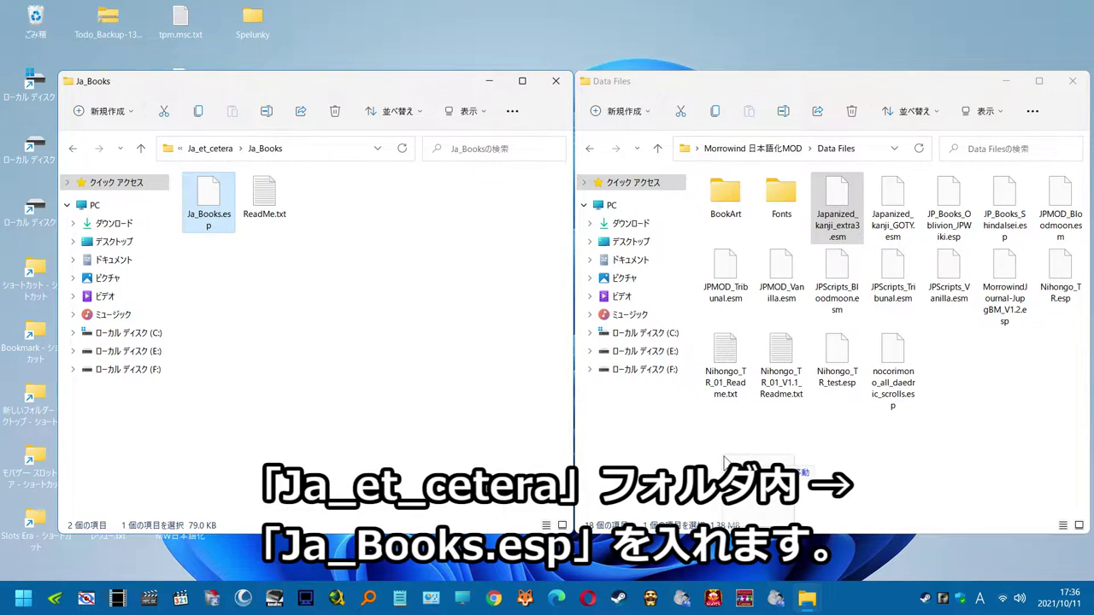
left_click(75, 149)
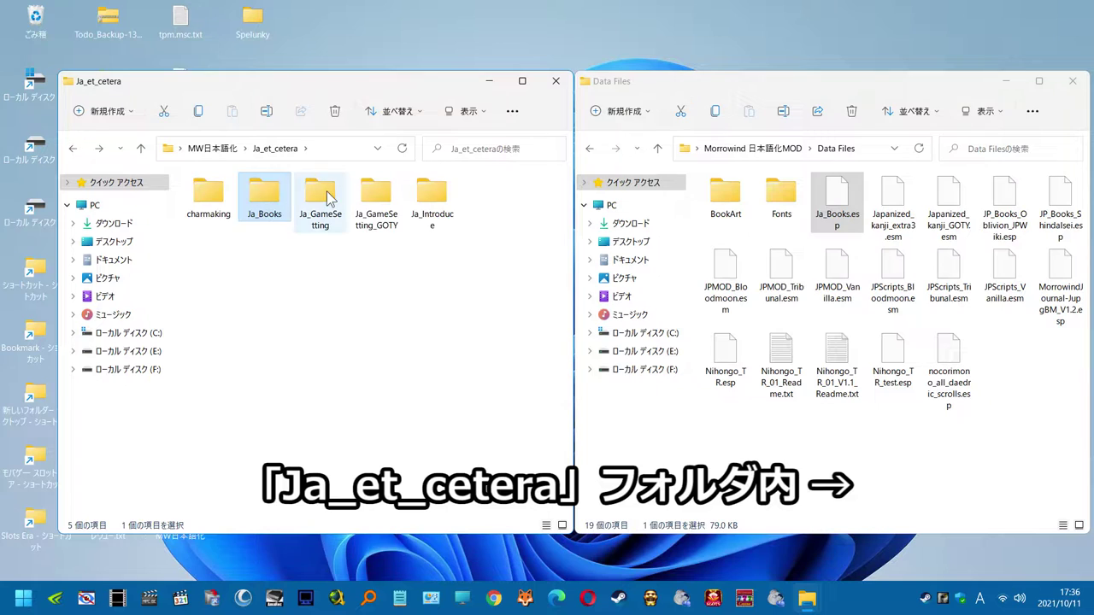
double_click(376, 195)
left_click_drag(226, 198, 795, 449)
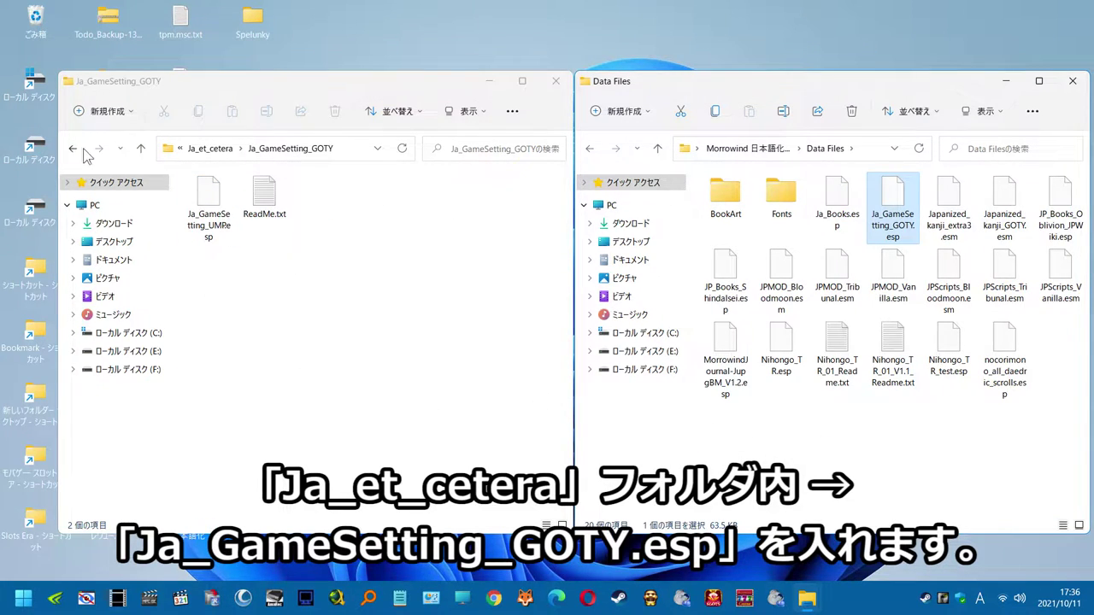
Move Ja_Introduce.esp from the Ja_Introduce subfolder into Data Files, and delete the Ja_et_cetera source folder.
left_click(75, 149)
double_click(430, 196)
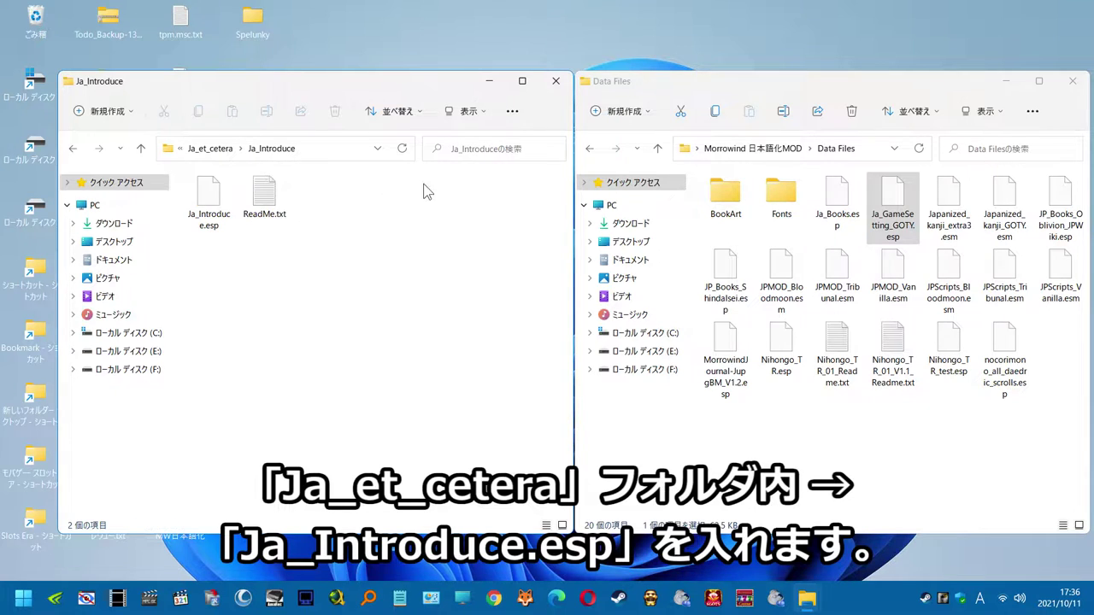
left_click_drag(209, 199, 687, 425)
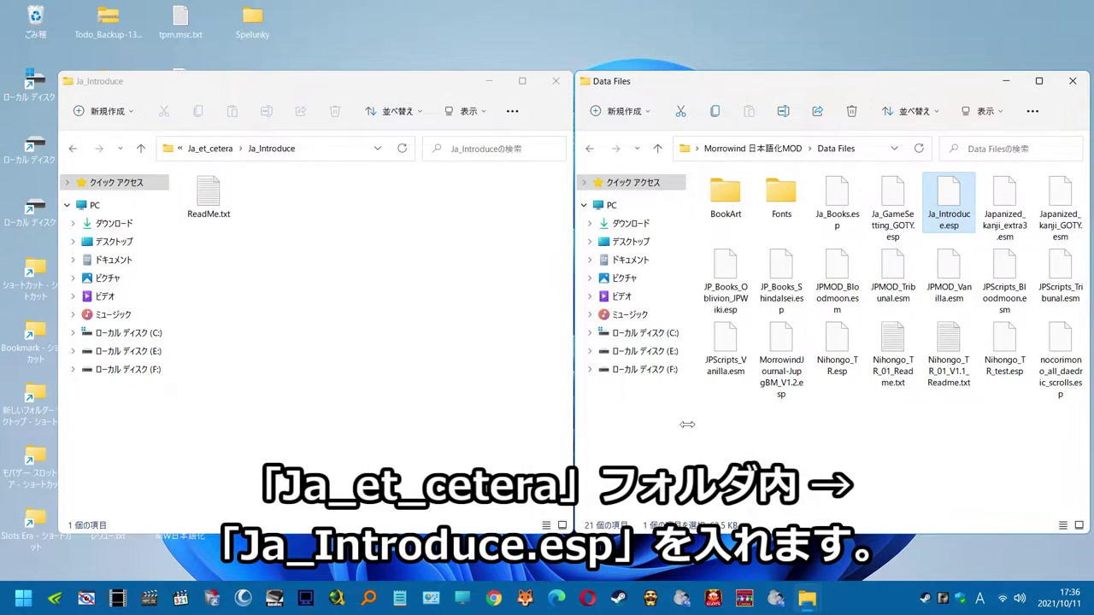
left_click(75, 149)
left_click(76, 149)
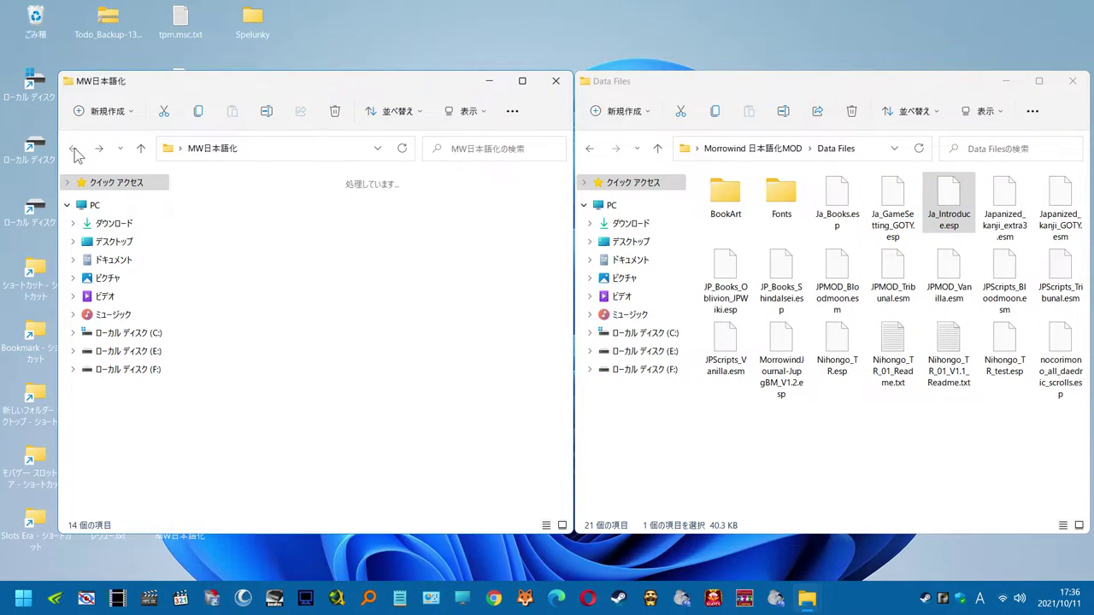
right_click(213, 203)
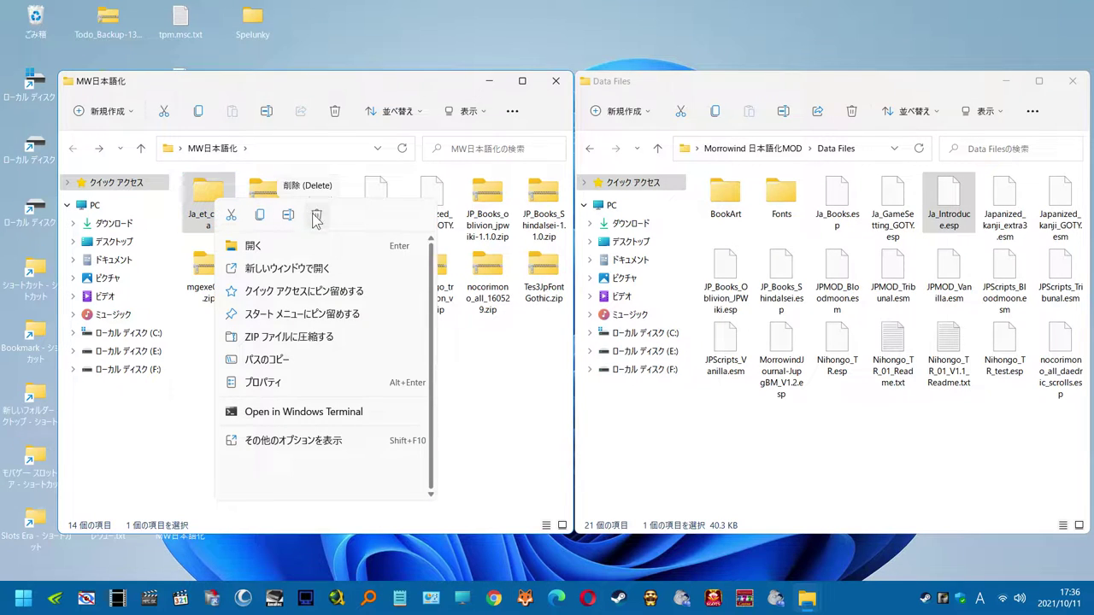
left_click(316, 215)
left_click(555, 81)
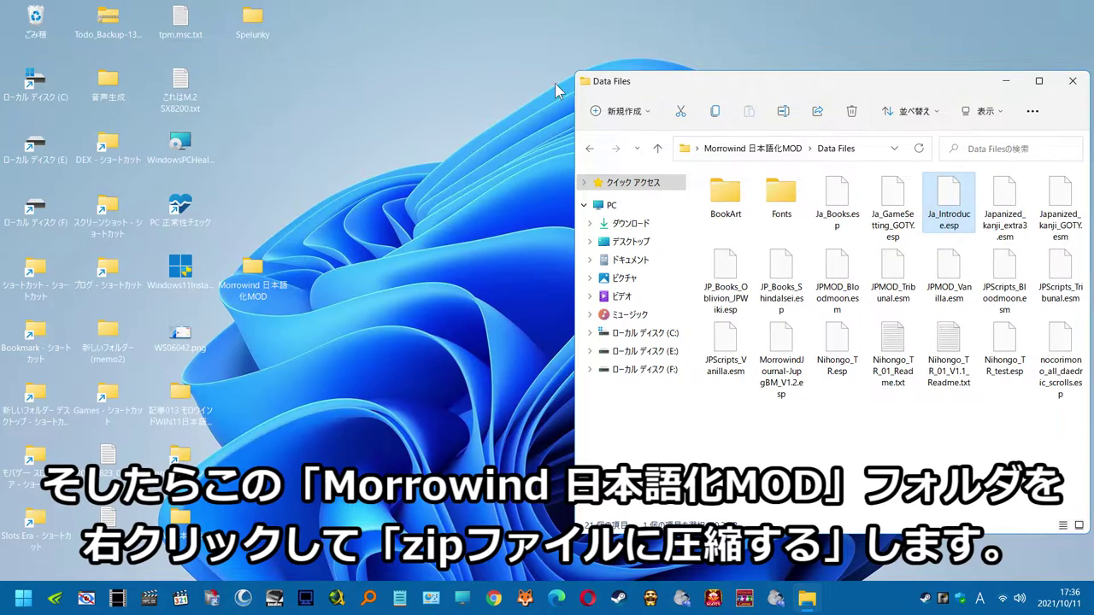
Compress the Morrowind 日本語化MOD folder on the desktop into a ZIP file.
left_click_drag(675, 88, 428, 90)
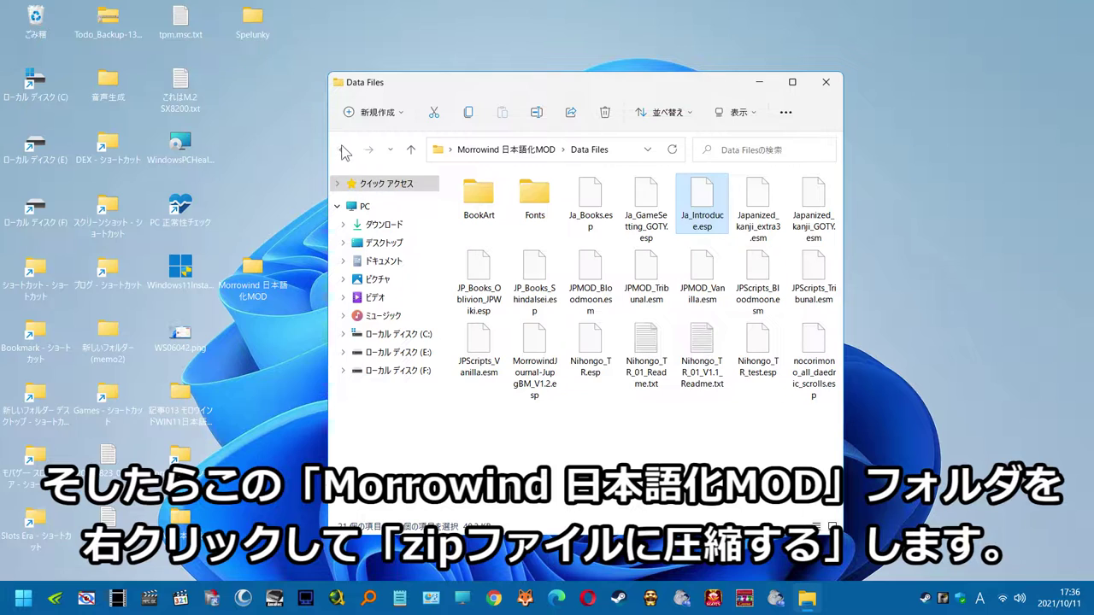
left_click(344, 151)
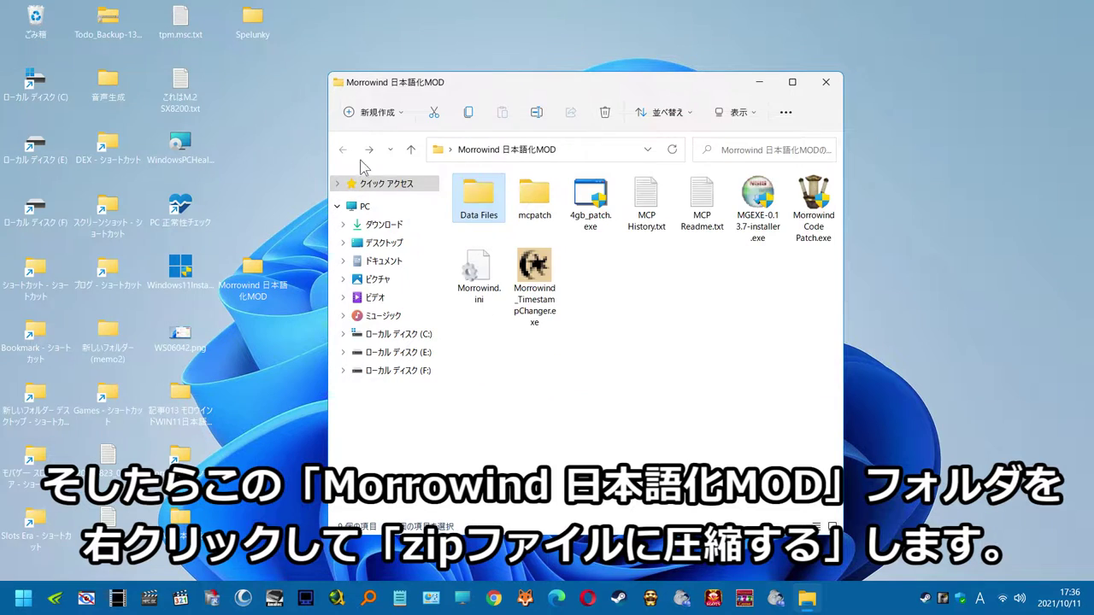
left_click(626, 295)
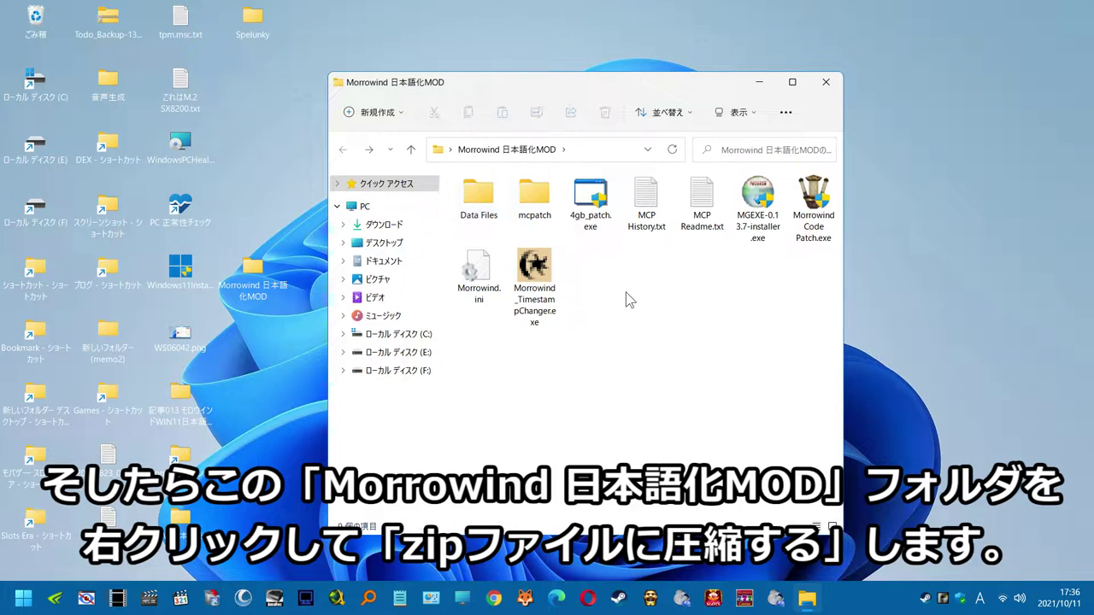
right_click(259, 272)
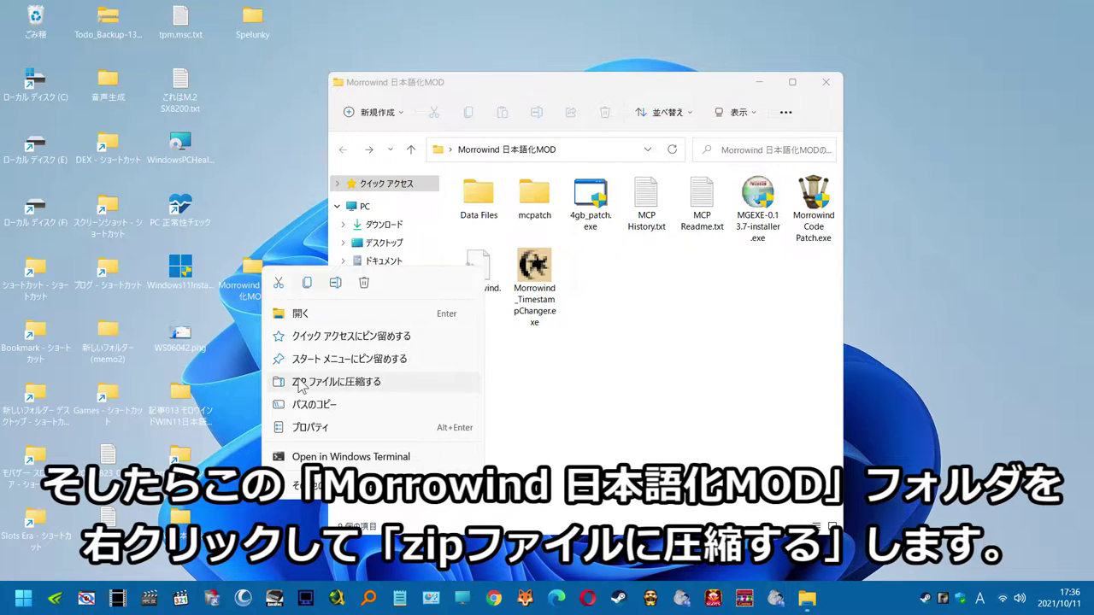
left_click(298, 383)
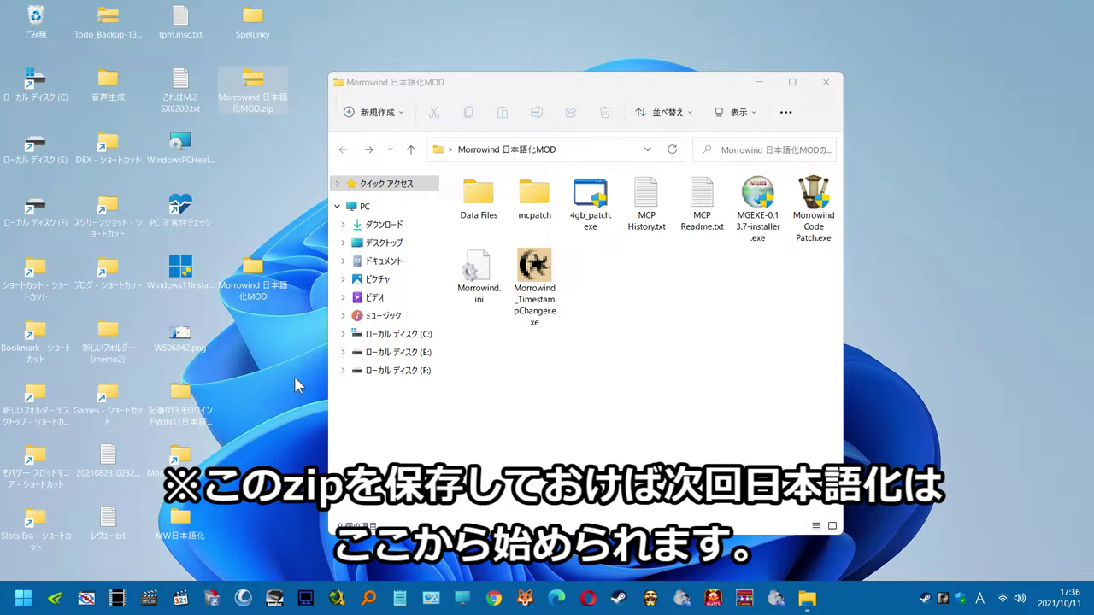
Move everything in the Morrowind 日本語化MOD folder into the Steam Morrowind install folder, replacing the existing Morrowind.ini.
double_click(212, 446)
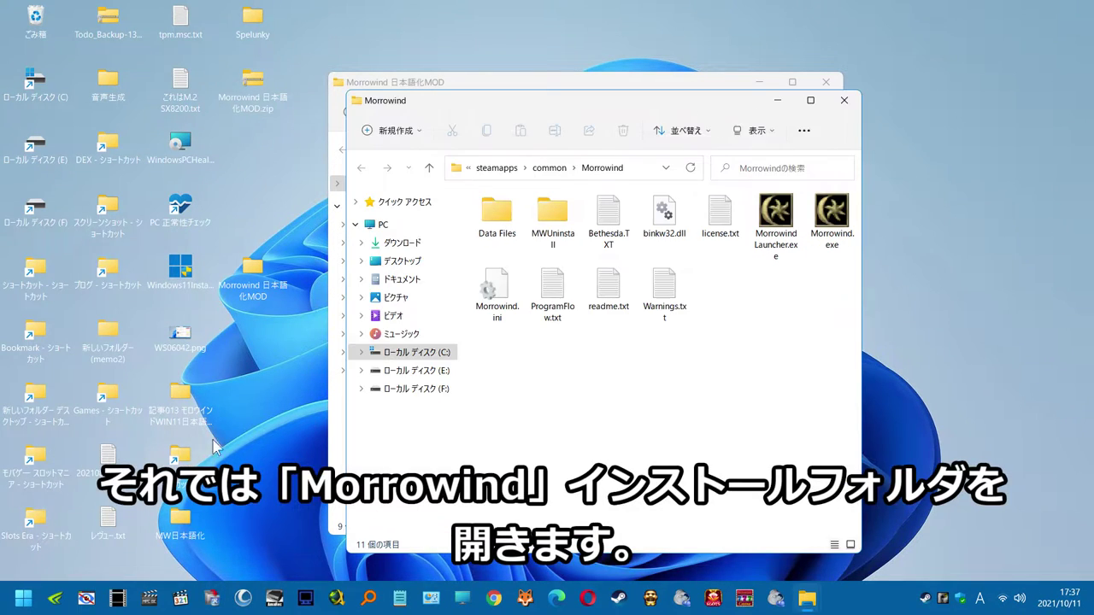
left_click_drag(554, 109, 786, 87)
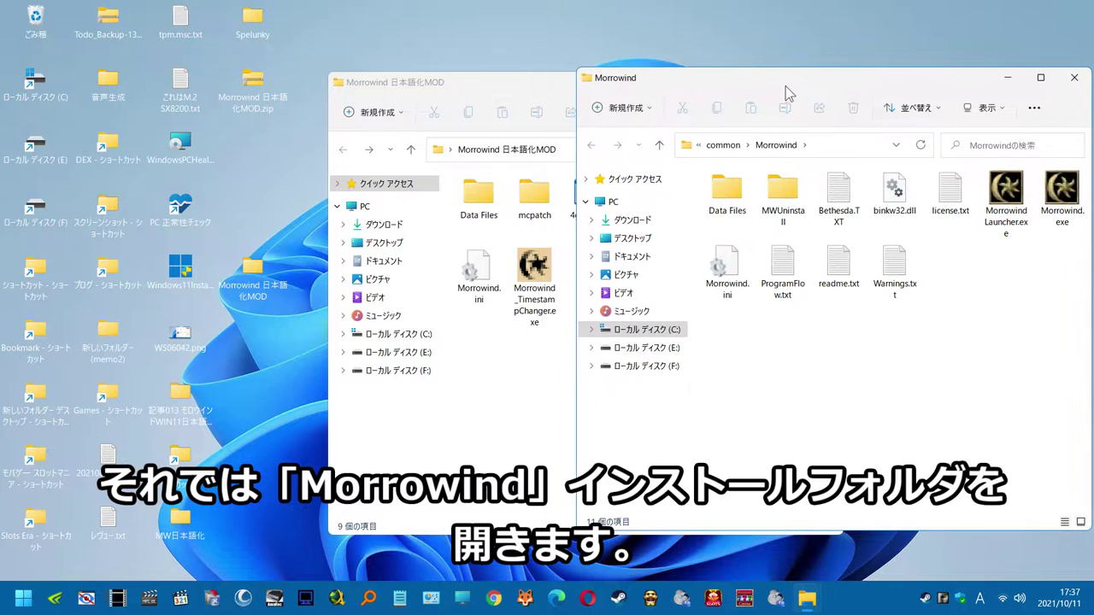
left_click_drag(560, 94, 293, 88)
left_click_drag(543, 304, 798, 398)
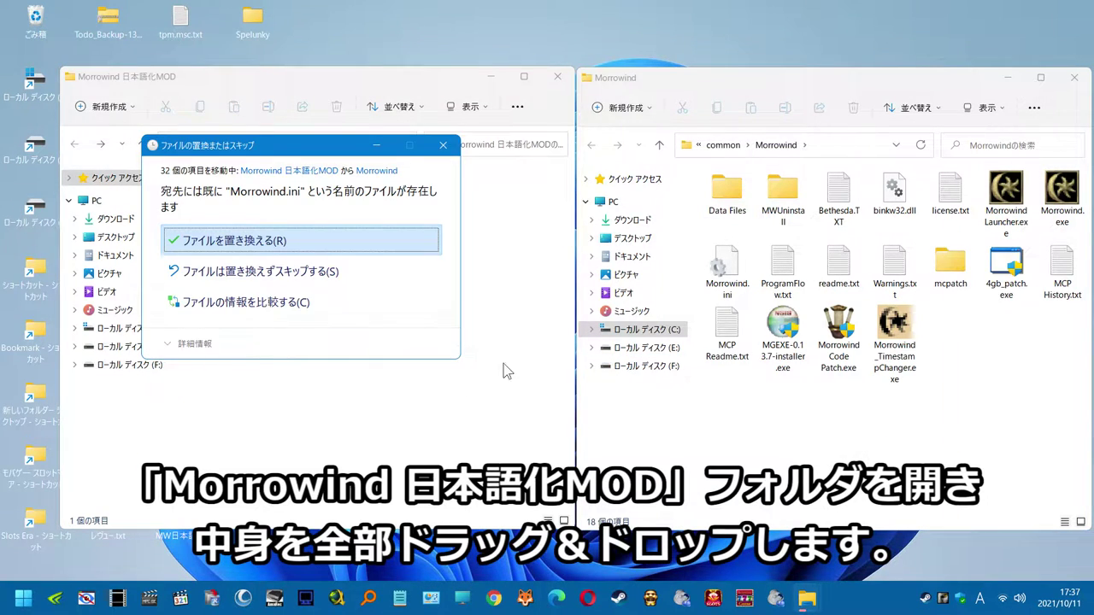
left_click(299, 244)
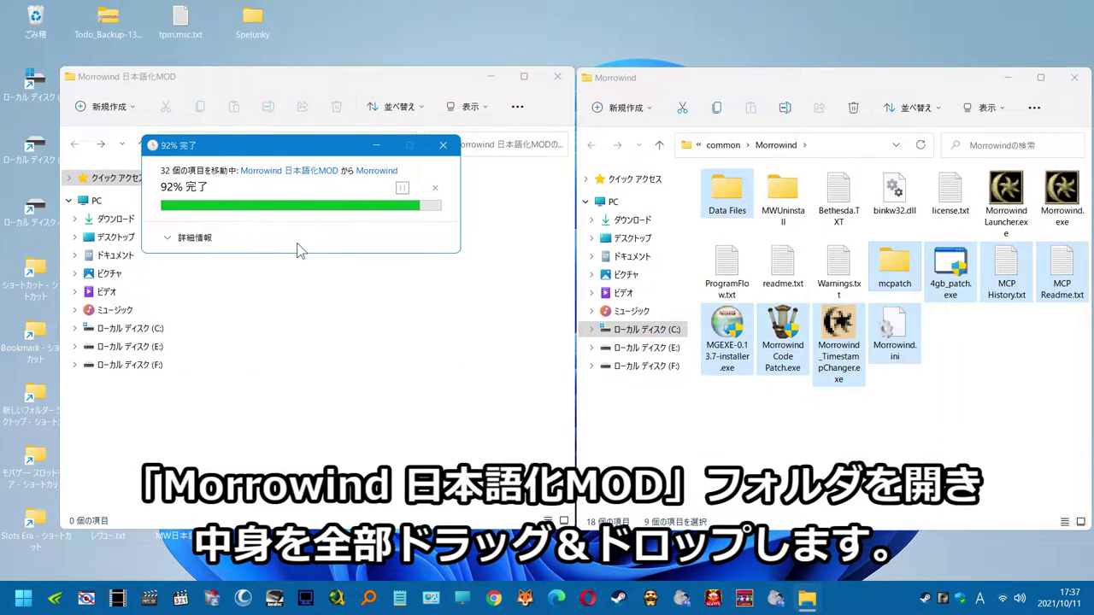
left_click(557, 76)
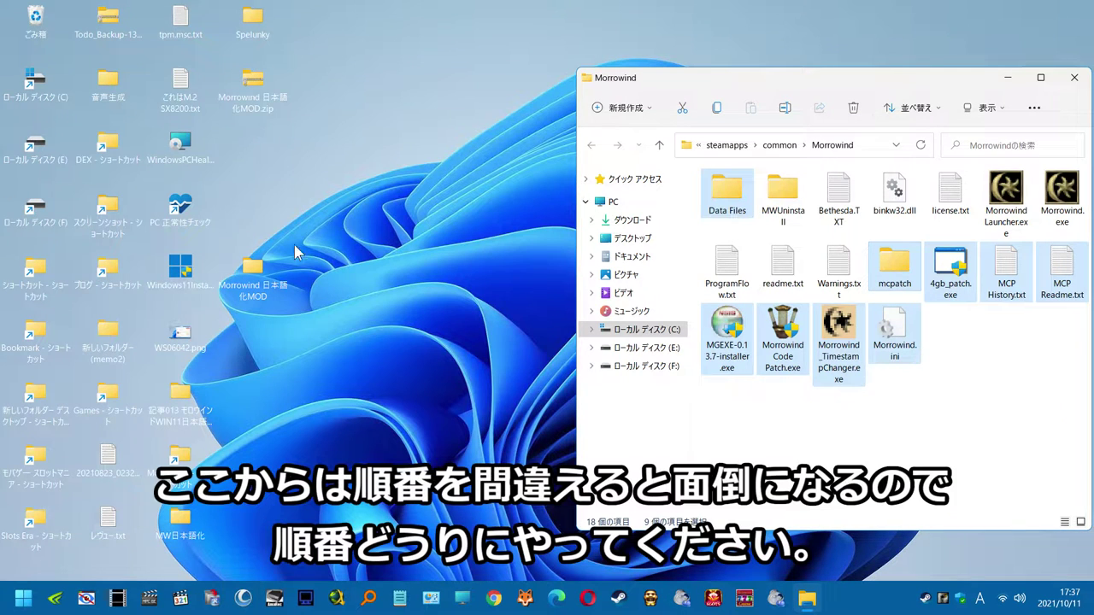
Delete the emptied Morrowind 日本語化MOD folder from the desktop, keeping its ZIP file.
right_click(257, 265)
left_click(367, 286)
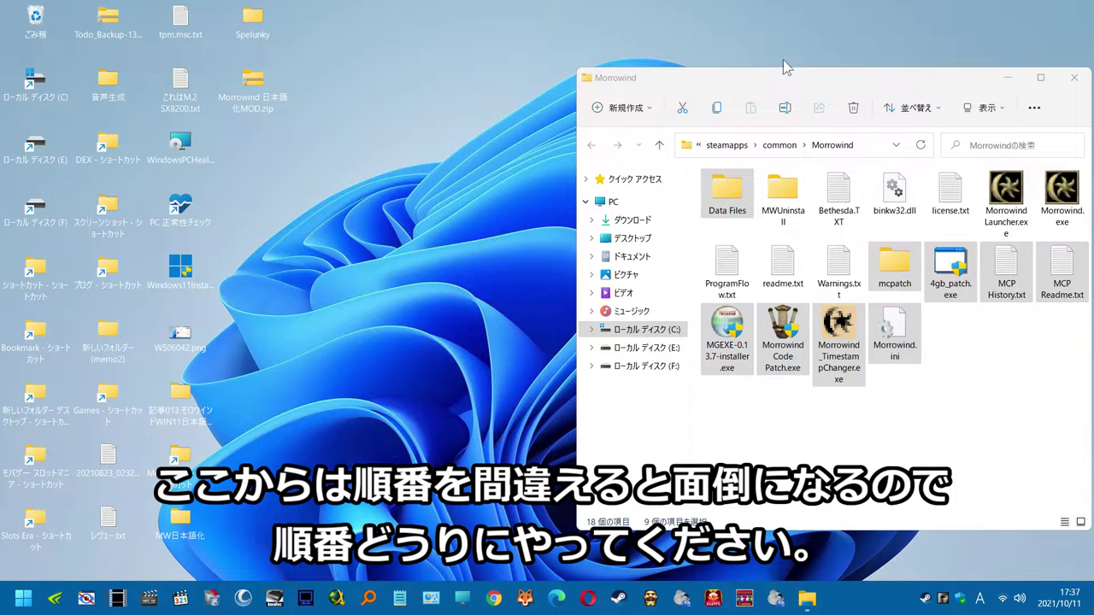
left_click_drag(793, 86, 546, 90)
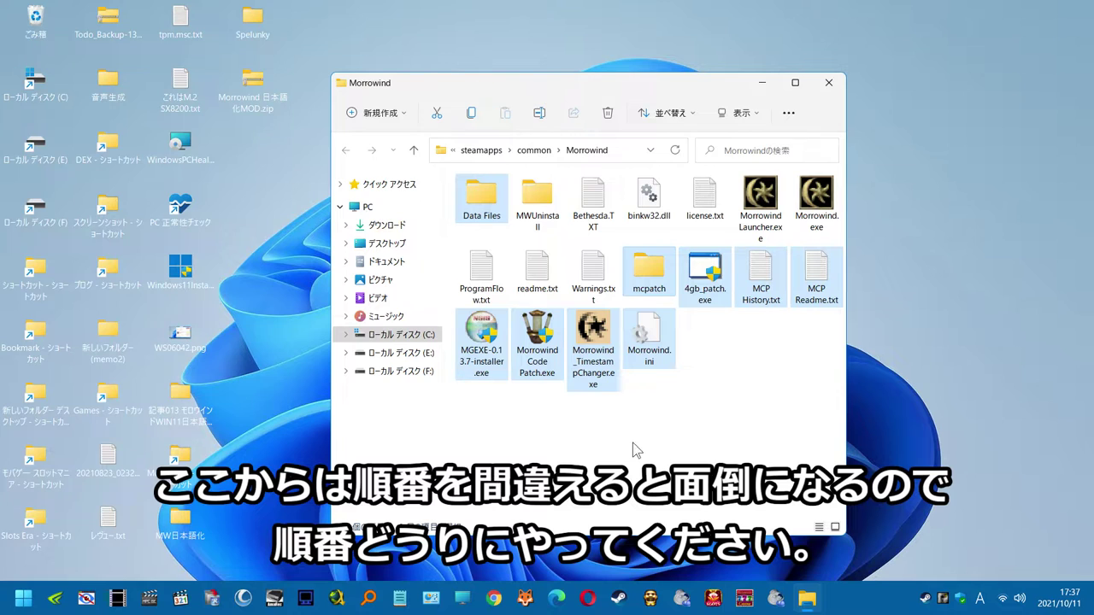
Run Morrowind Code Patch.exe and apply the chosen patches with the International option Japanese localization enabled.
left_click(538, 341)
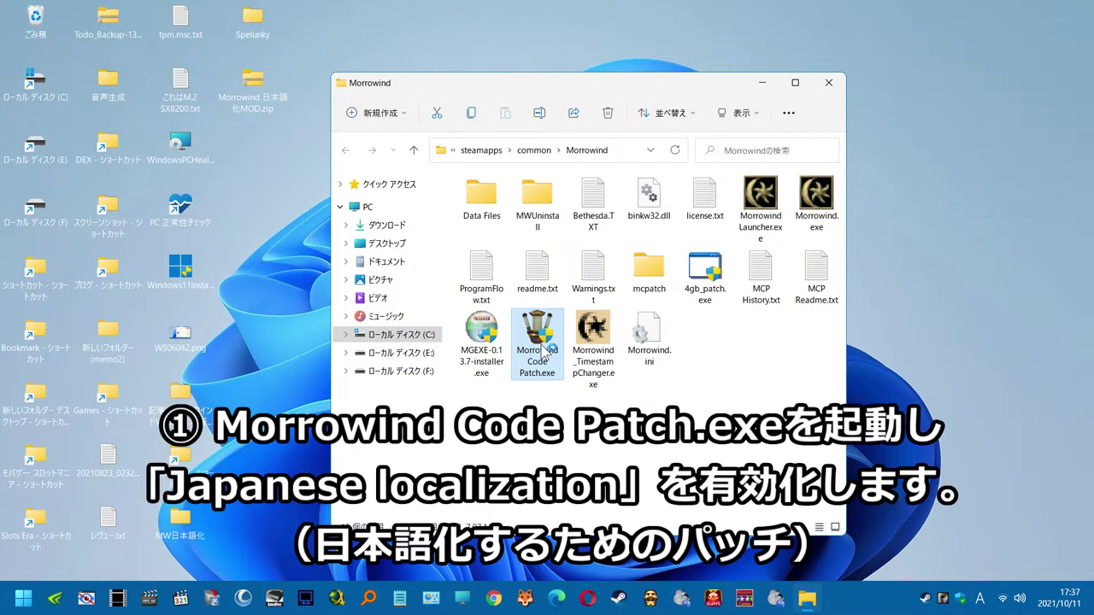
double_click(544, 351)
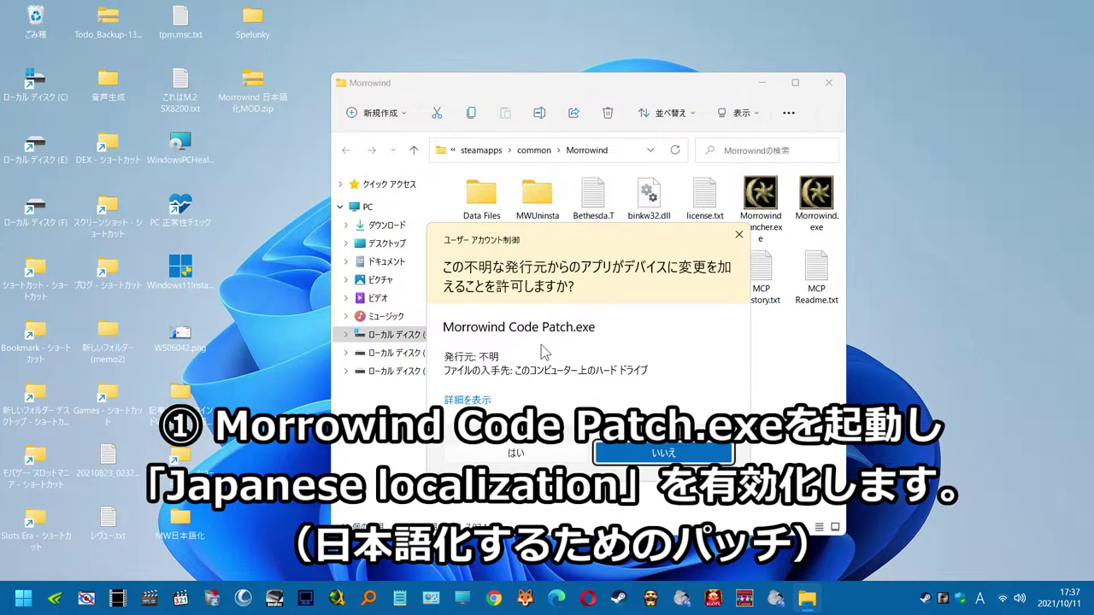
left_click(529, 454)
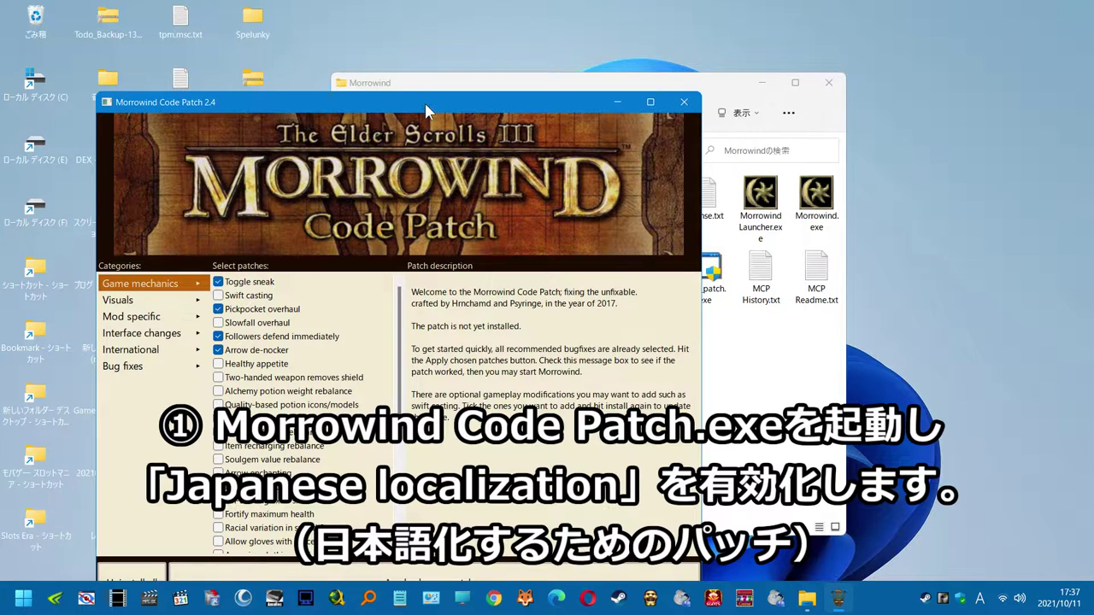
left_click_drag(424, 101, 557, 20)
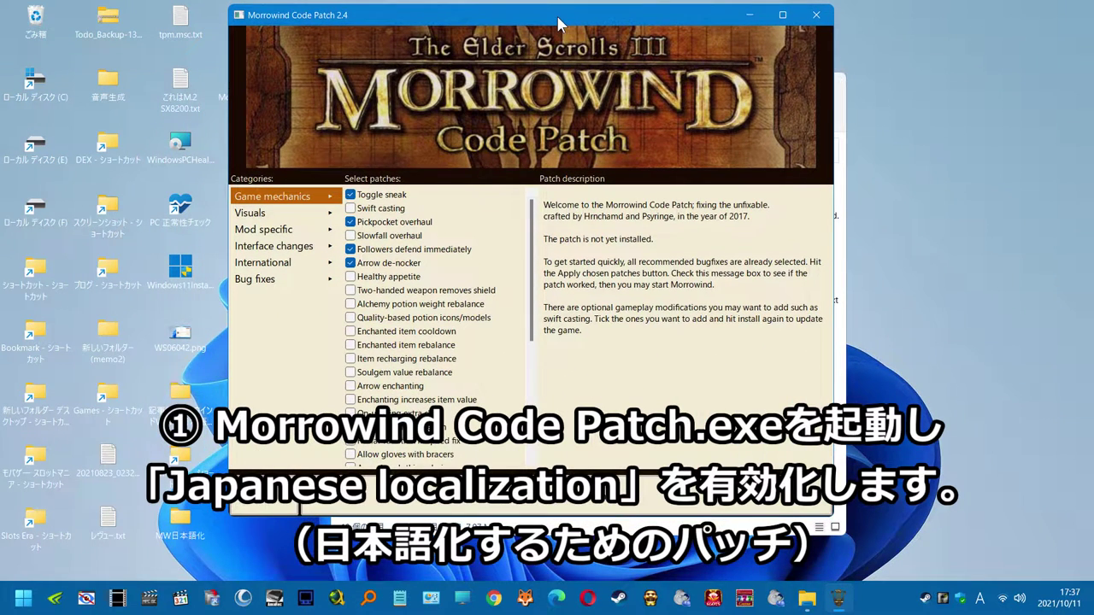
left_click(289, 264)
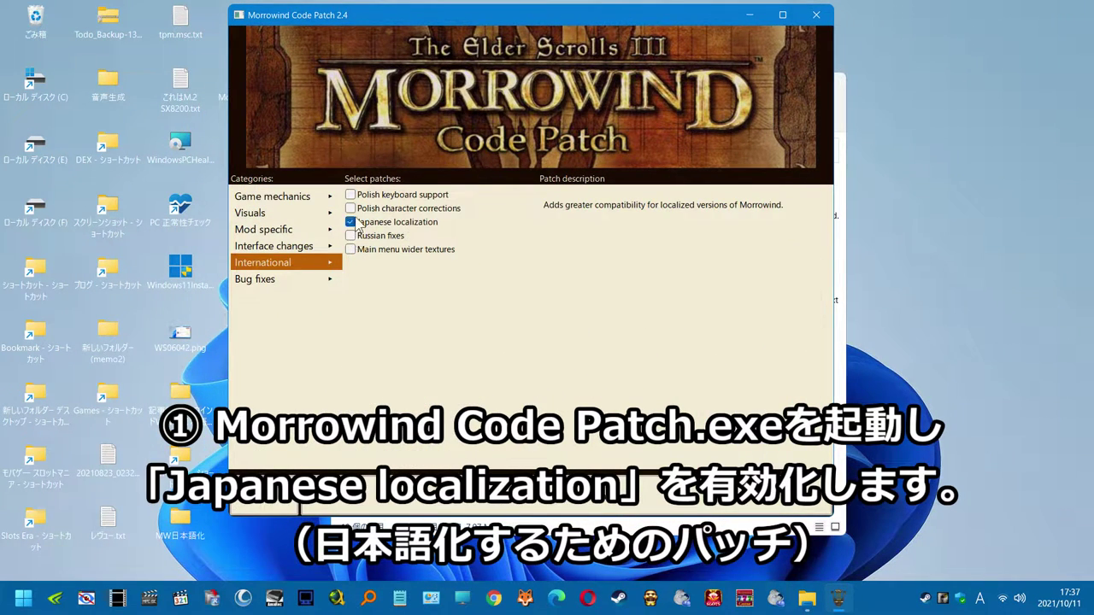
left_click(564, 503)
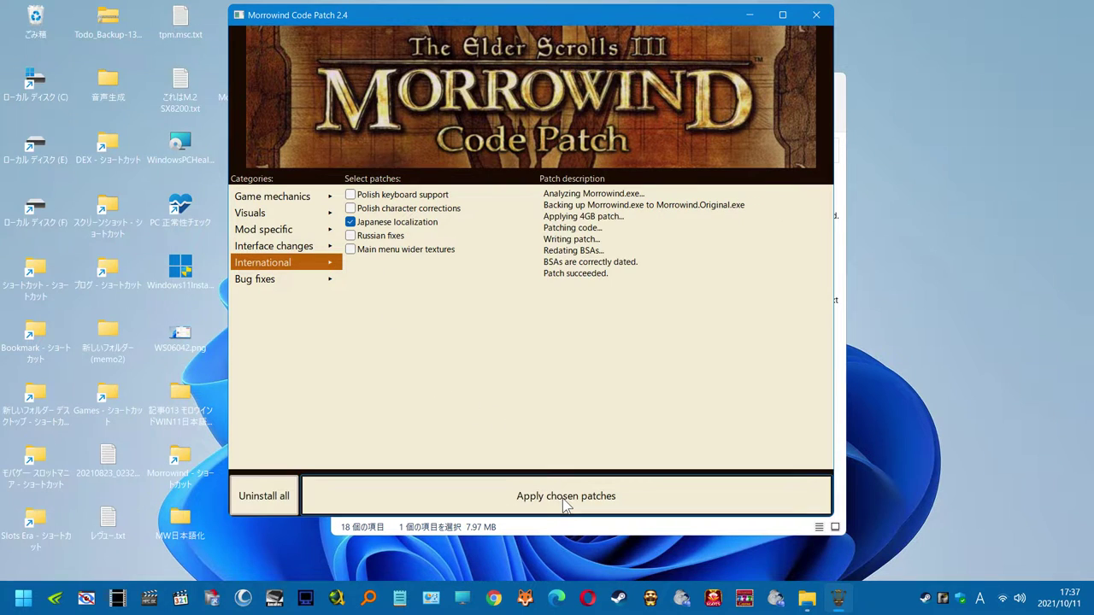
left_click(817, 17)
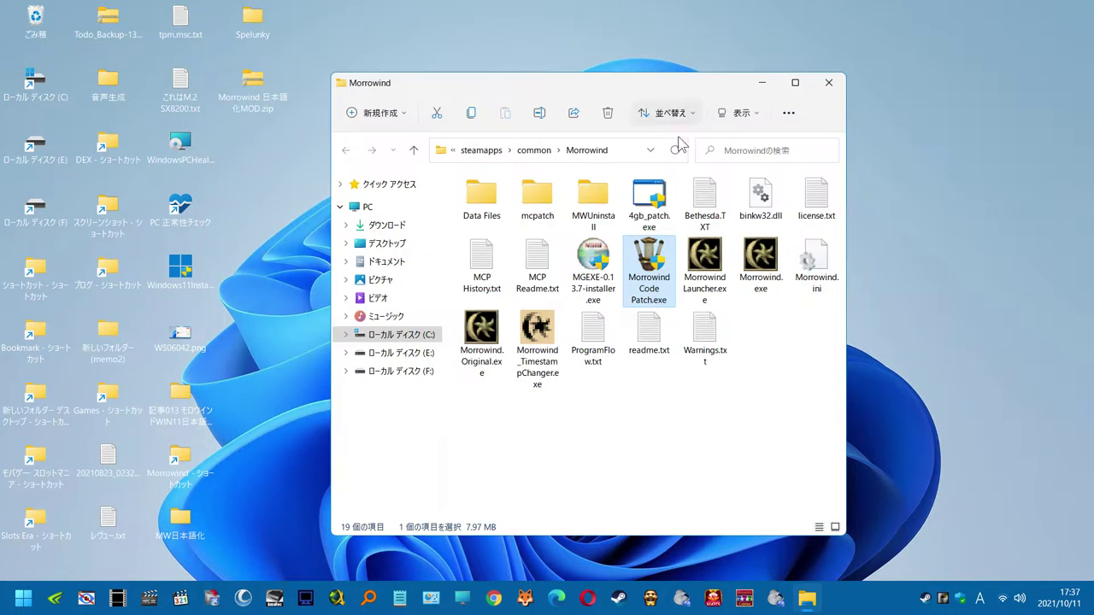
Copy the Morrowind install folder's path as text, and launch MGEXE-0.13.7-installer.exe with permission to make changes.
left_click(596, 272)
right_click(576, 161)
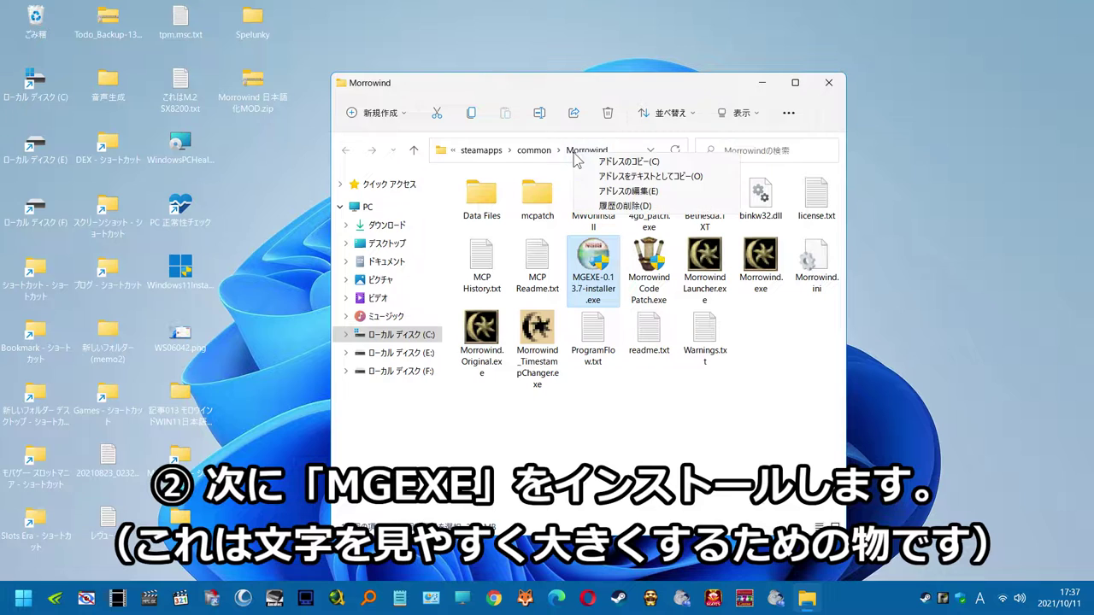
left_click(595, 178)
double_click(588, 265)
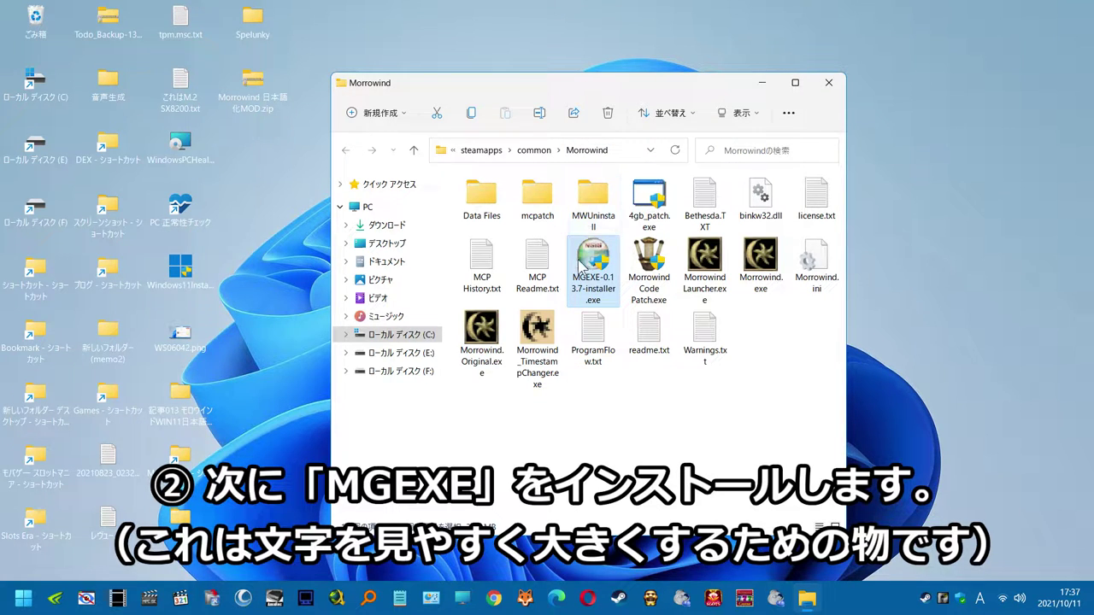
left_click(553, 451)
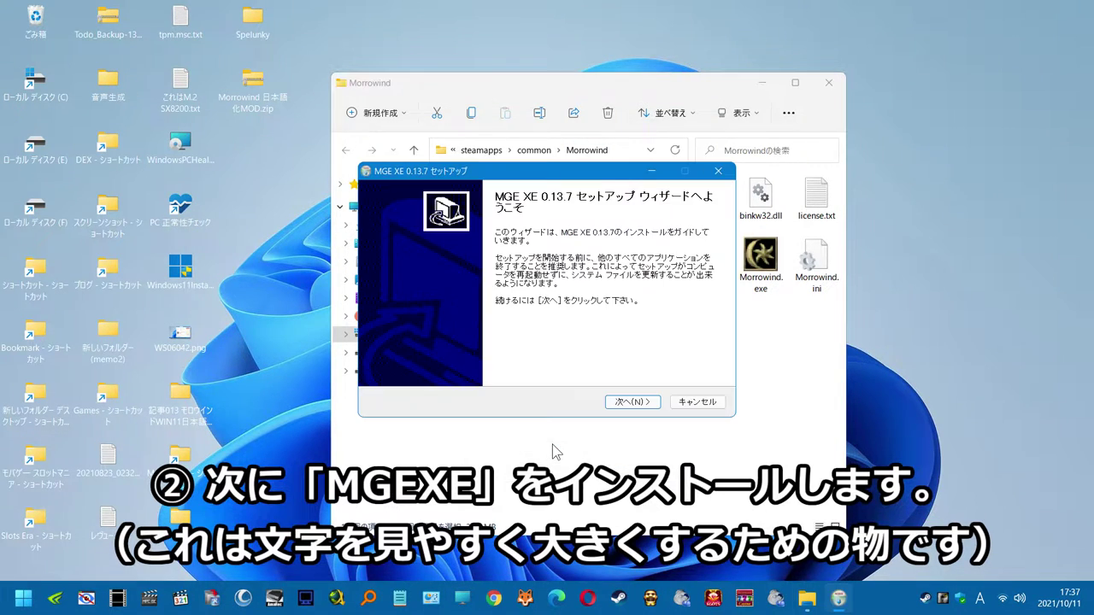
Exclude the MWSE 2.1 component from the MGE XE 0.13.7 installation.
left_click(626, 403)
left_click(621, 404)
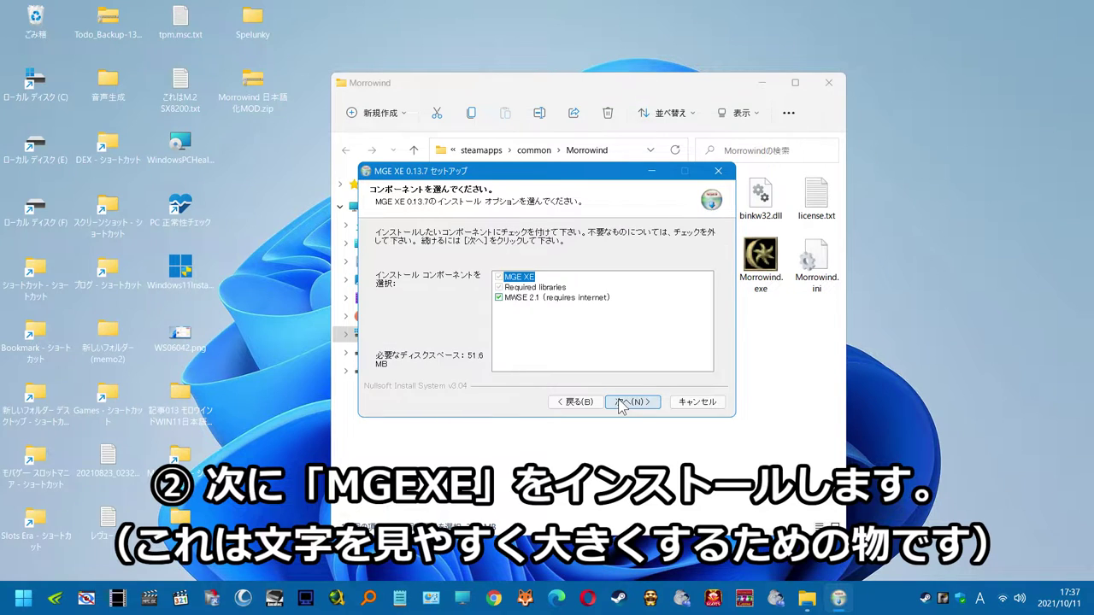
left_click(502, 298)
left_click(632, 402)
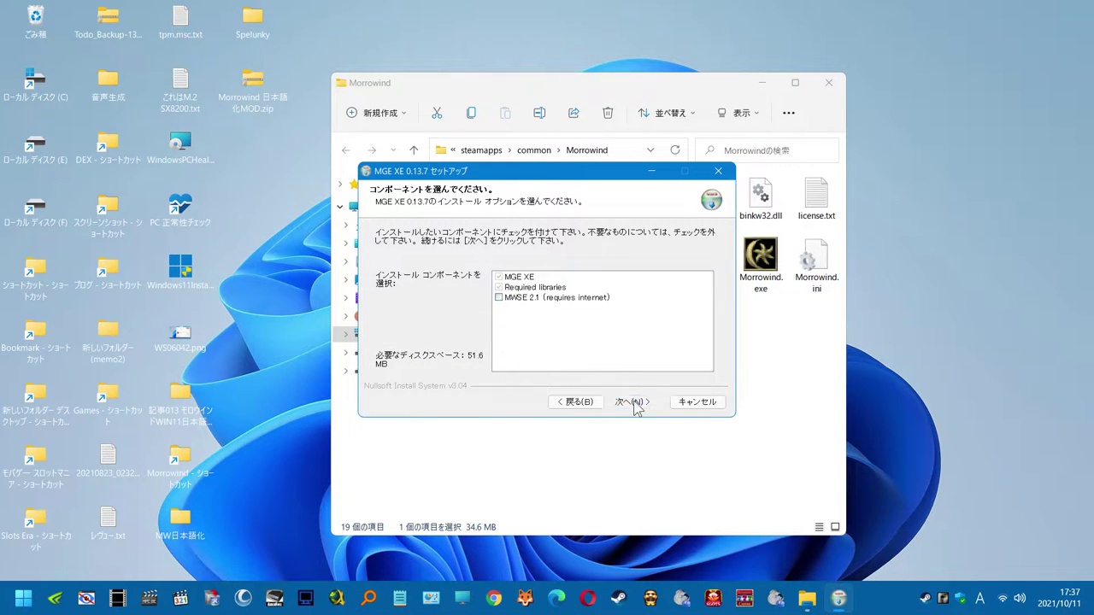
Install MGE XE into the copied Morrowind folder path with the default Start menu folder, and finish the setup wizard.
right_click(461, 326)
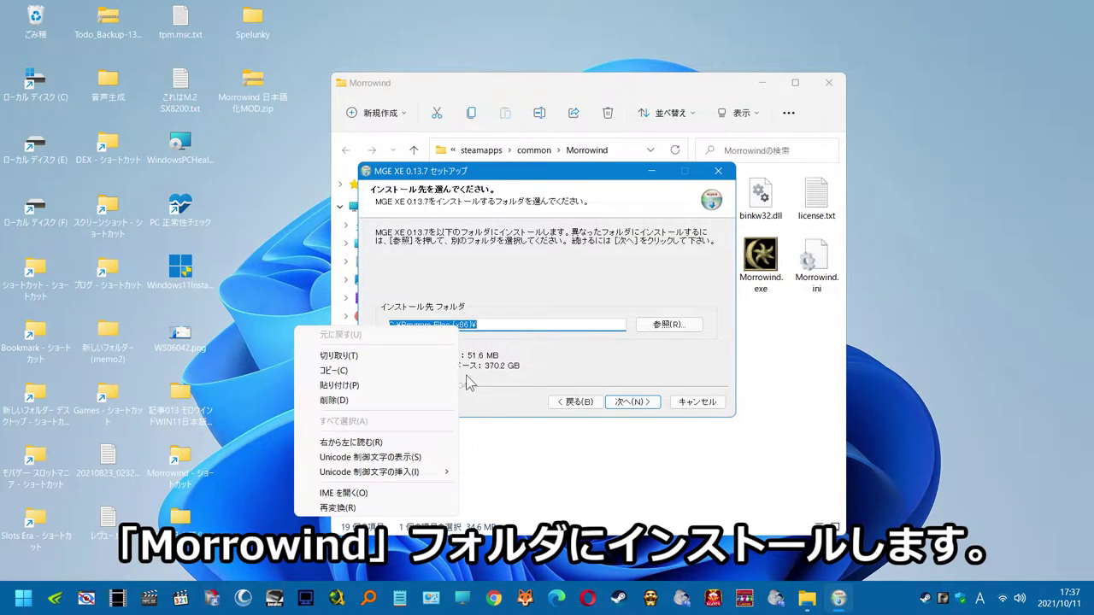
left_click(444, 385)
left_click(631, 402)
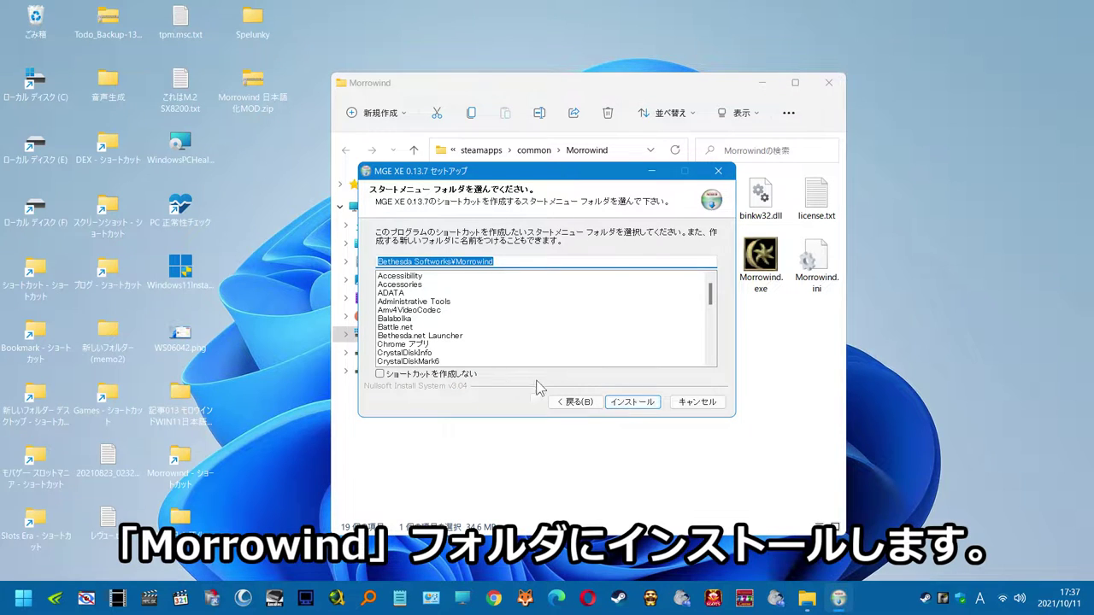
left_click(624, 407)
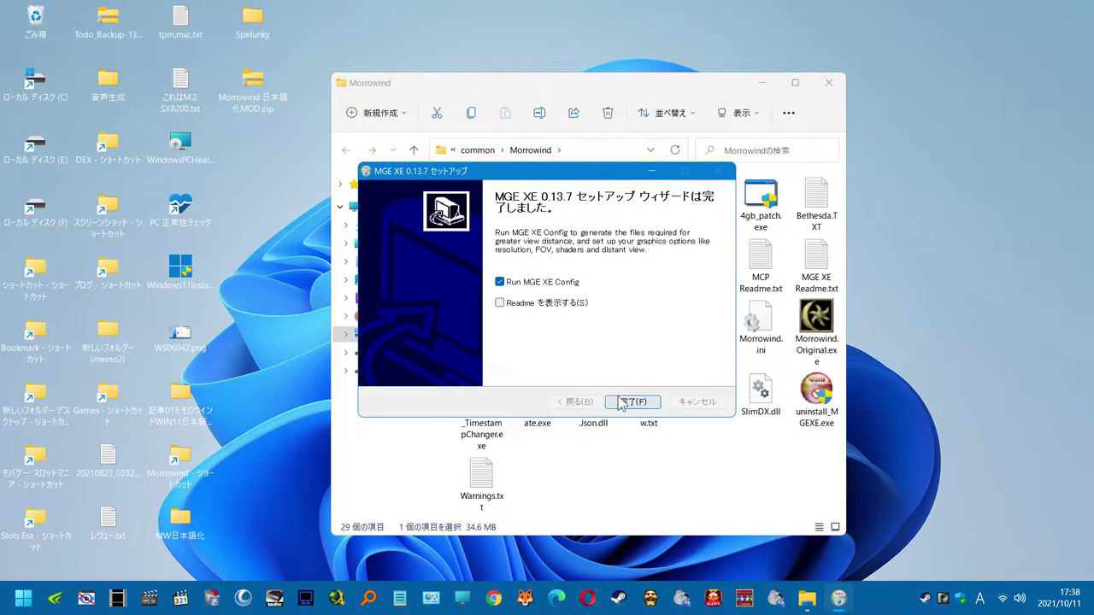
left_click(622, 403)
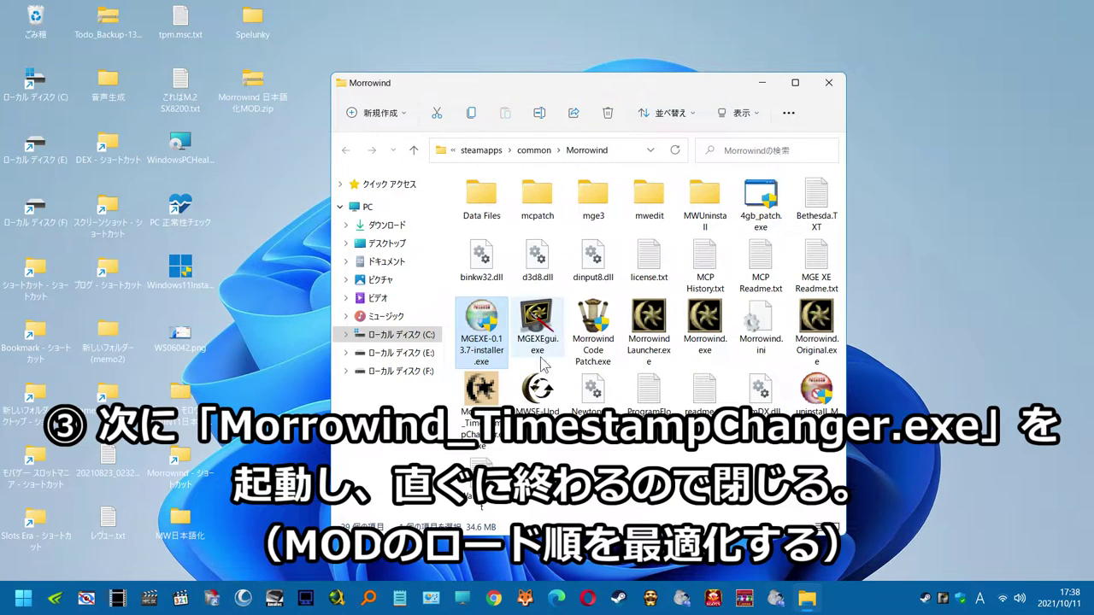
Run Morrowind_TimestampChanger.exe, and run 4gb_patch.exe with permission to make changes to patch Morrowind.exe.
double_click(483, 389)
key("Return")
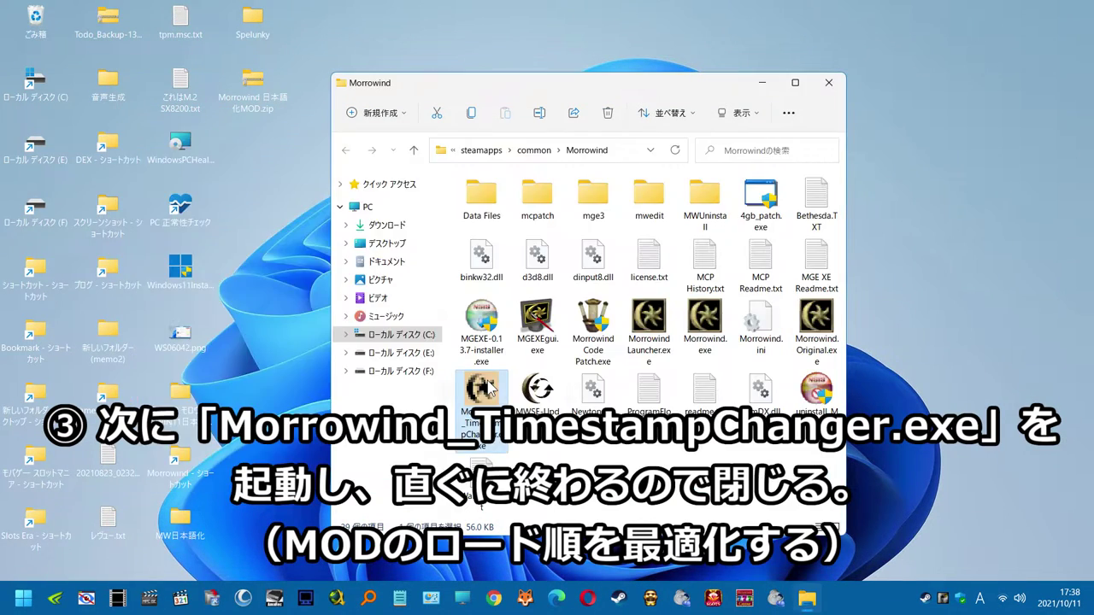
double_click(739, 224)
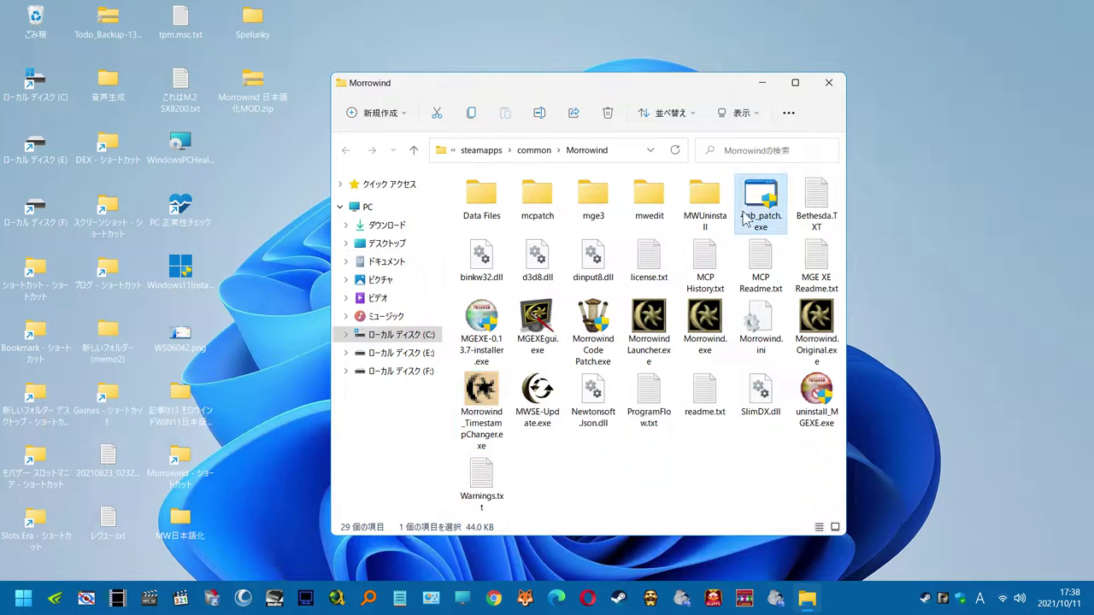
left_click(562, 456)
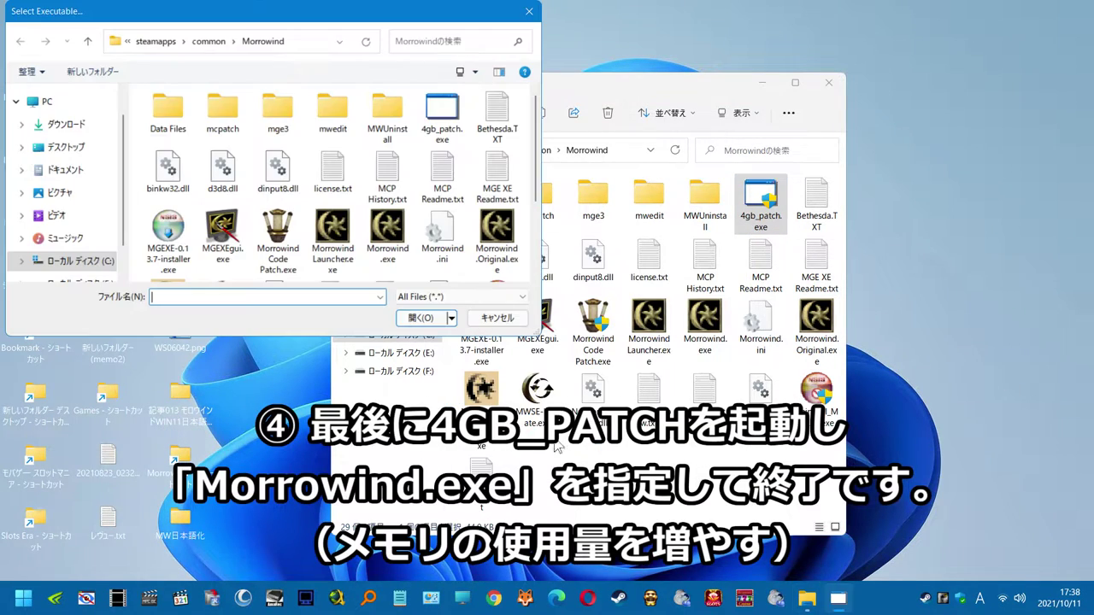
left_click(398, 227)
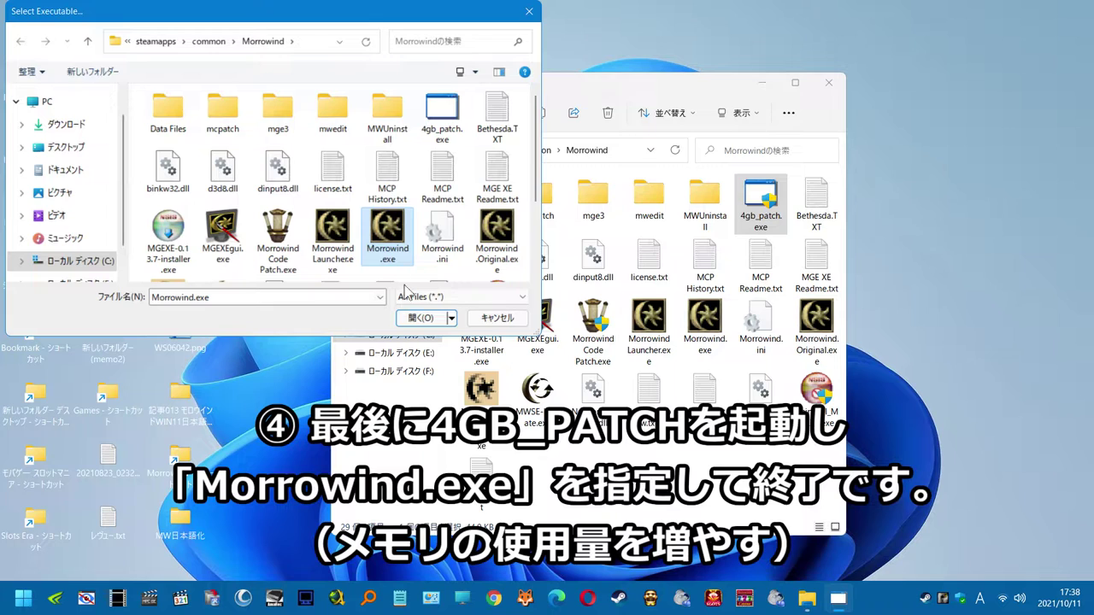
left_click(419, 318)
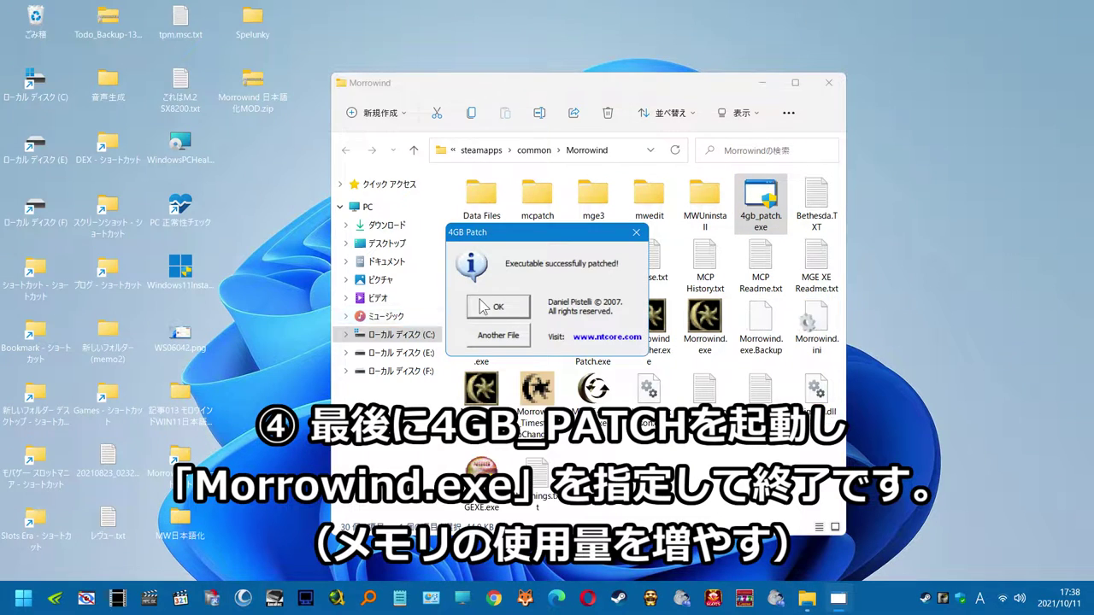
left_click(485, 307)
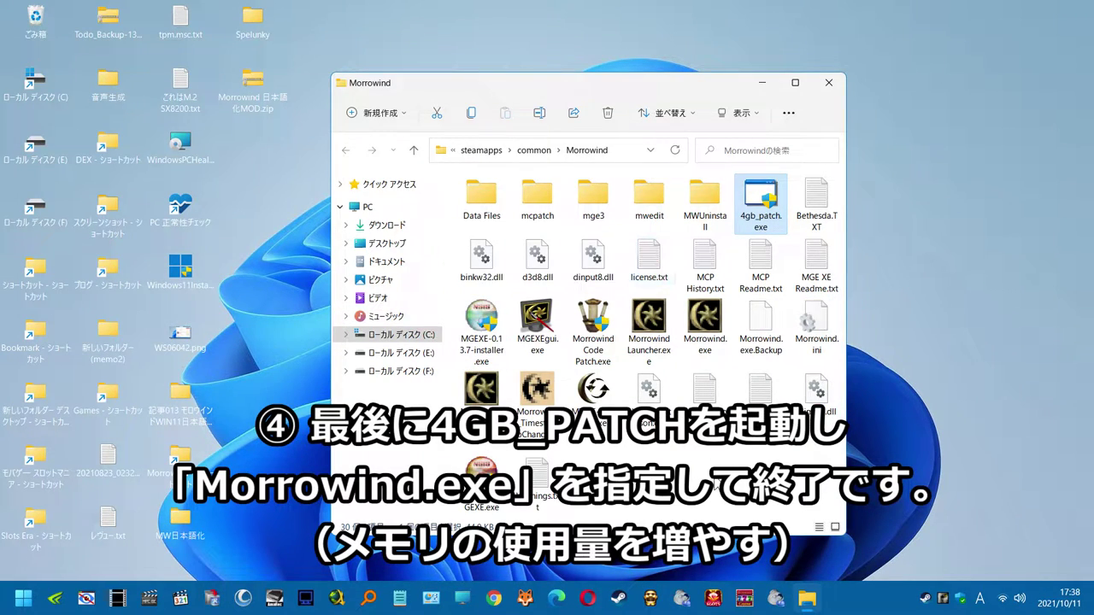
left_click(829, 83)
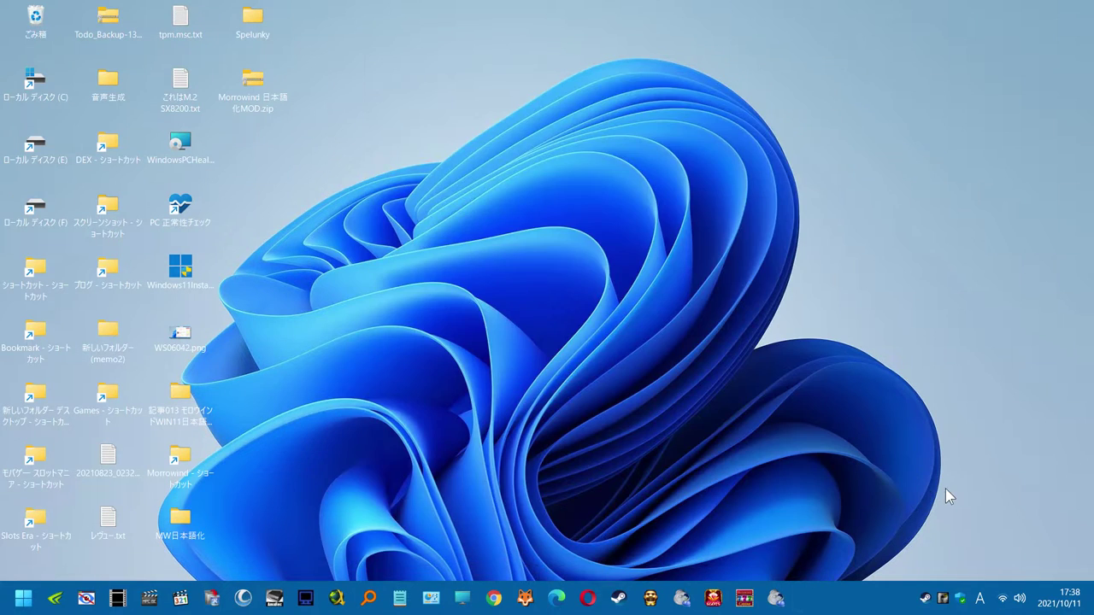
Launch The Elder Scrolls III: Morrowind through Steam, open its Data Files list, and widen the file name column.
right_click(924, 598)
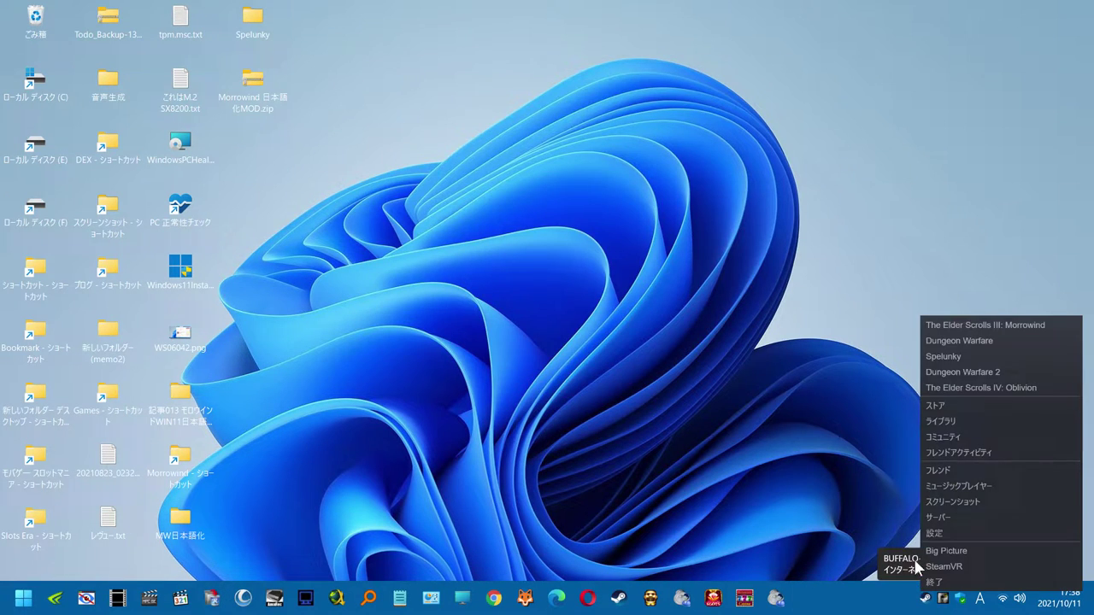
left_click(963, 325)
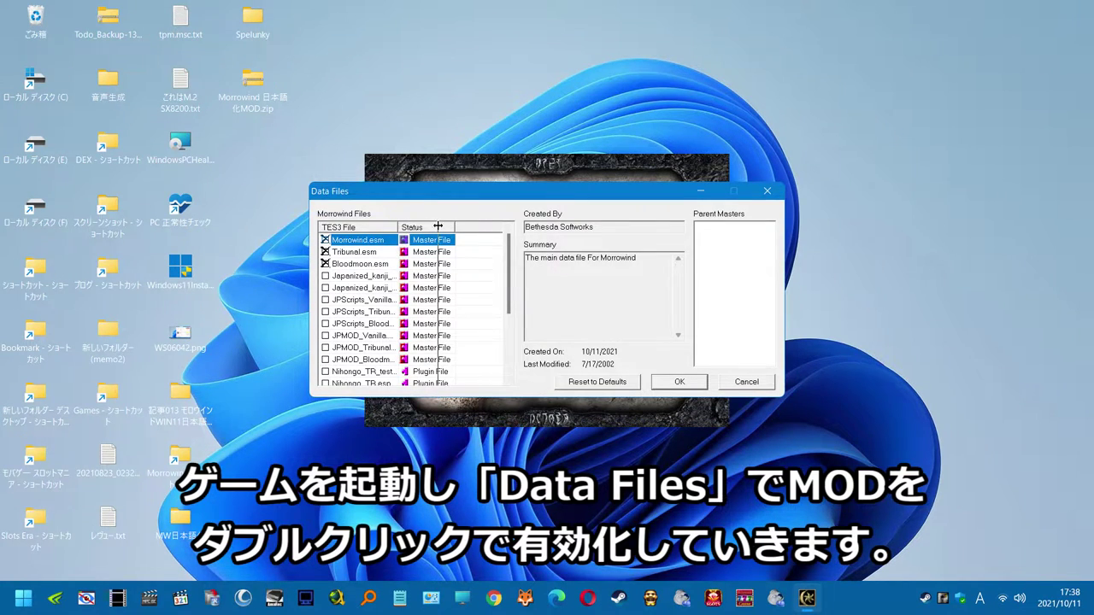
left_click_drag(438, 226, 447, 224)
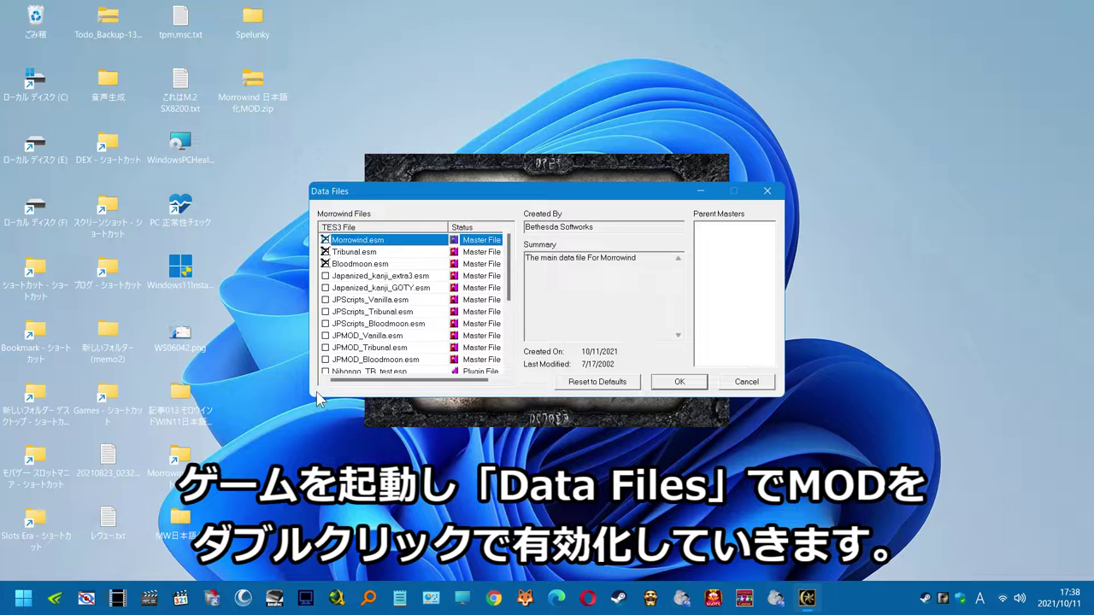
Enable the master files Japanized_kanji_extra3.esm and Japanized_kanji_GOTY.esm, plus JPScripts and JPMOD for Vanilla, Tribunal and Bloodmoon.
left_click(334, 277)
double_click(330, 290)
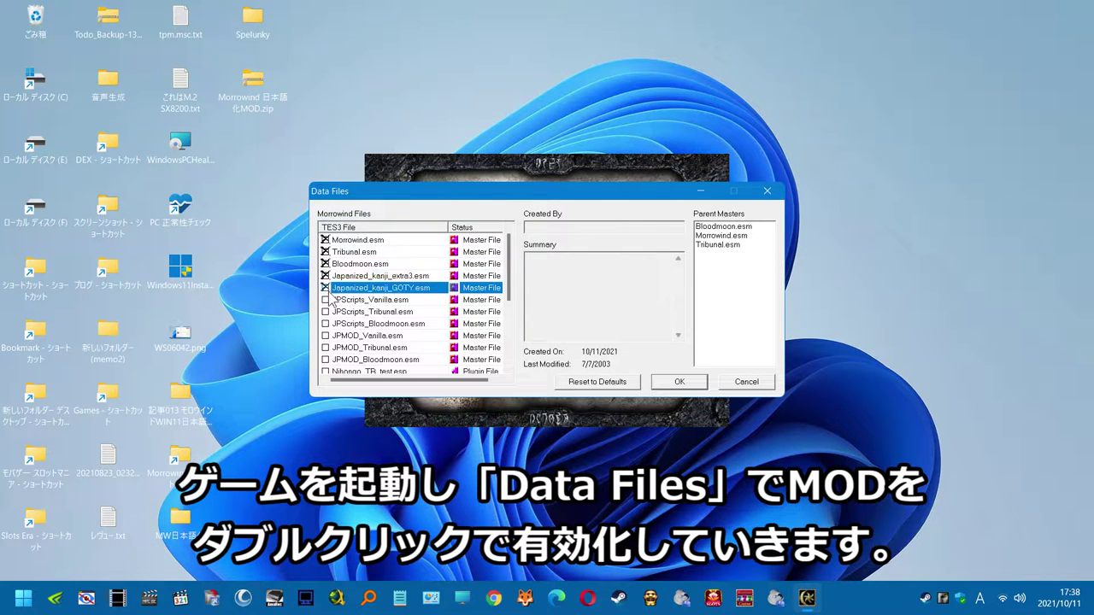
double_click(326, 303)
left_click(327, 311)
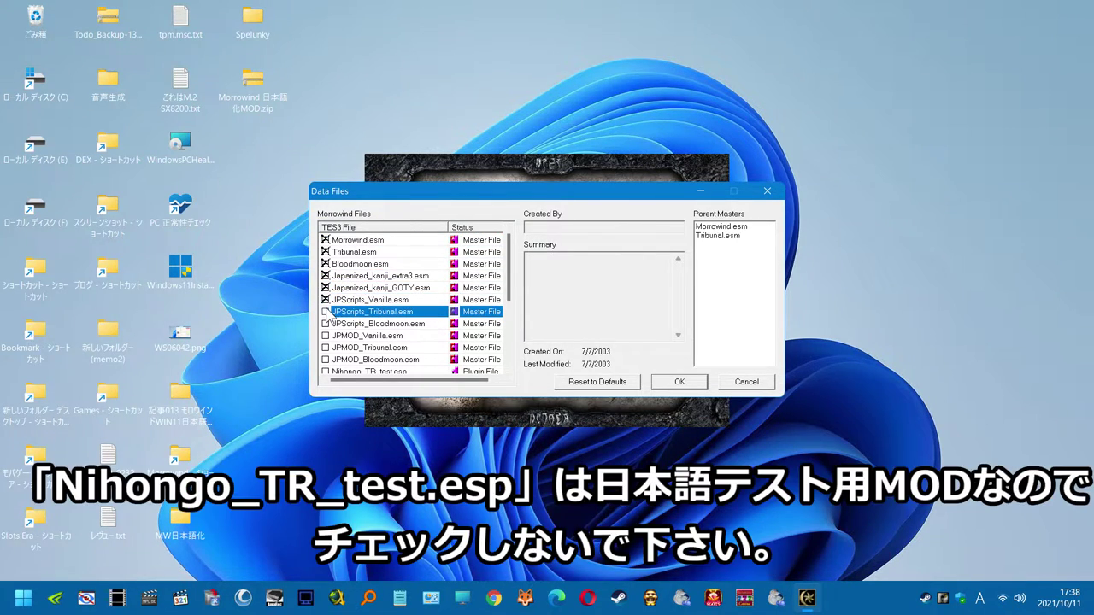
double_click(329, 324)
double_click(332, 336)
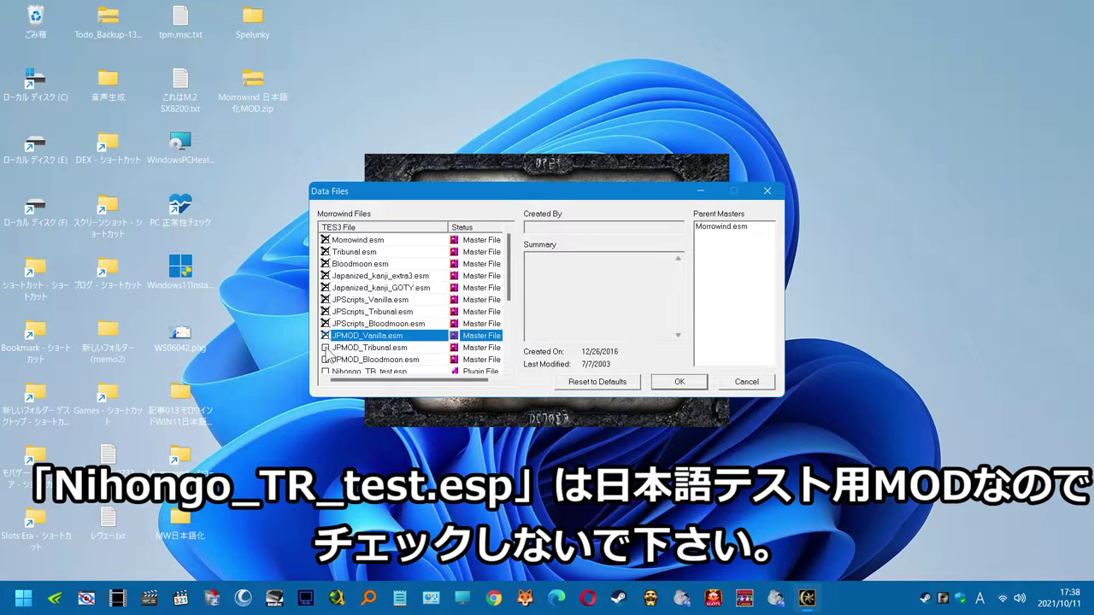
double_click(328, 348)
left_click(328, 360)
Enable Nihongo_TR.esp, Ja_Introduce.esp, JP_Books_ShindaIsei.esp, Ja_Books.esp and the nocorimono_all_daedric_scrolls plugin, skipping Nihongo_TR_test.esp.
scroll(327, 367, "down", 2)
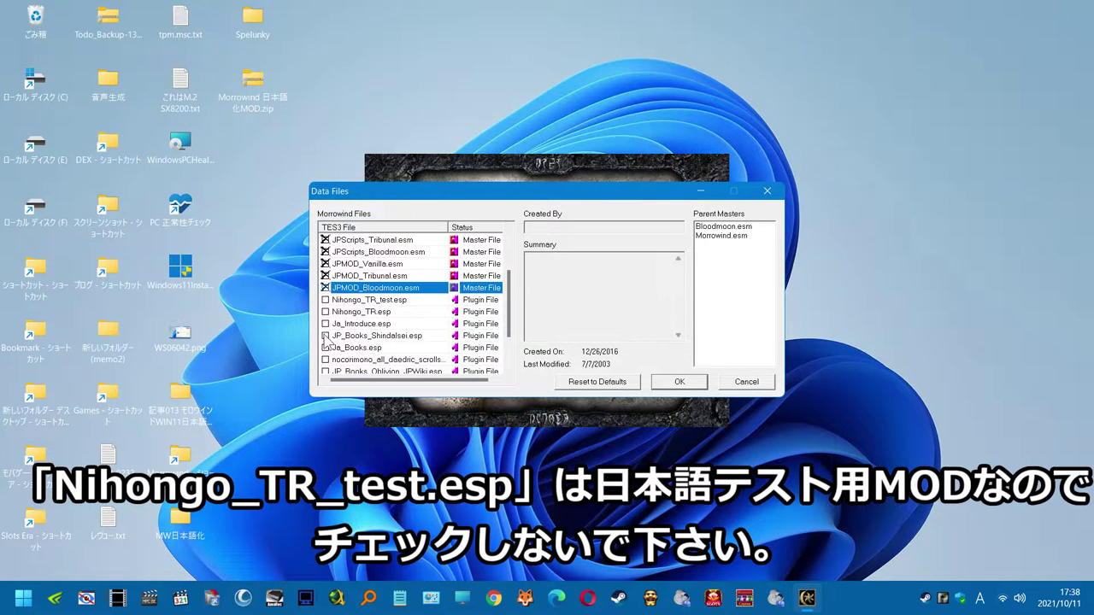
double_click(325, 312)
double_click(325, 324)
left_click(327, 336)
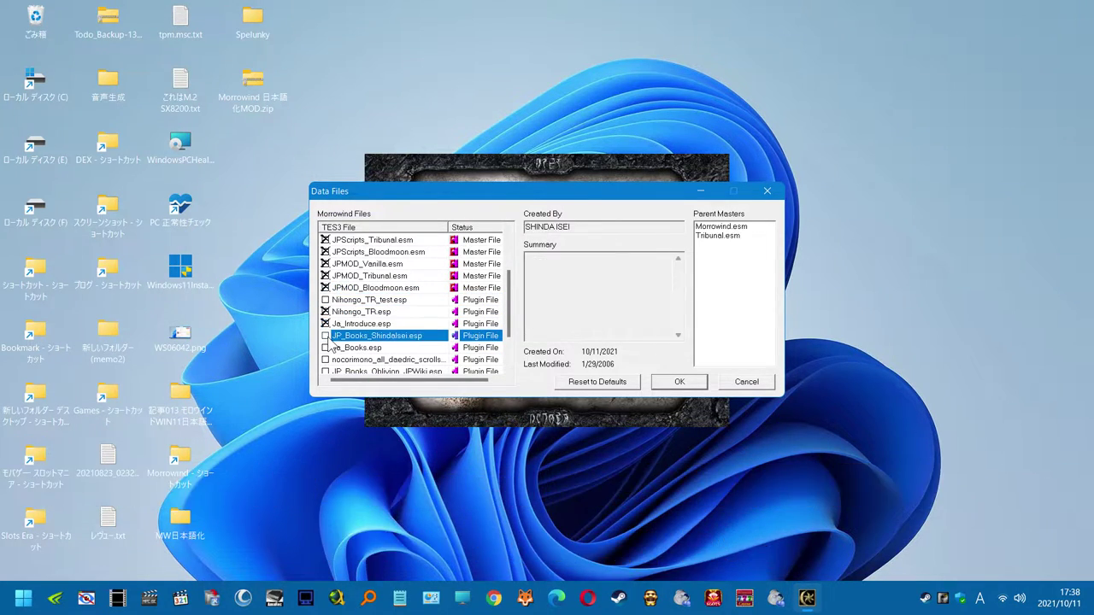
double_click(326, 348)
double_click(327, 360)
Enable JP_Books_Oblivion_JPWiki.esp, Ja_GameSetting_GOTY.esp and the MorrowindJournal-JupgBM plugin, skipping XE Sky Variations.esp.
scroll(330, 366, "down", 2)
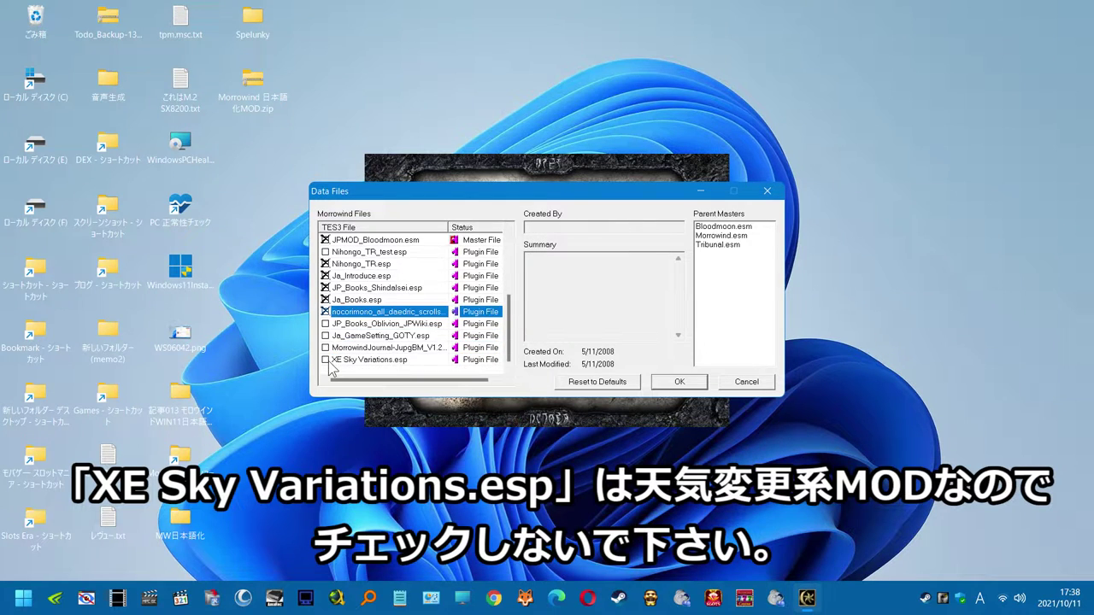
double_click(326, 324)
double_click(326, 336)
left_click(326, 348)
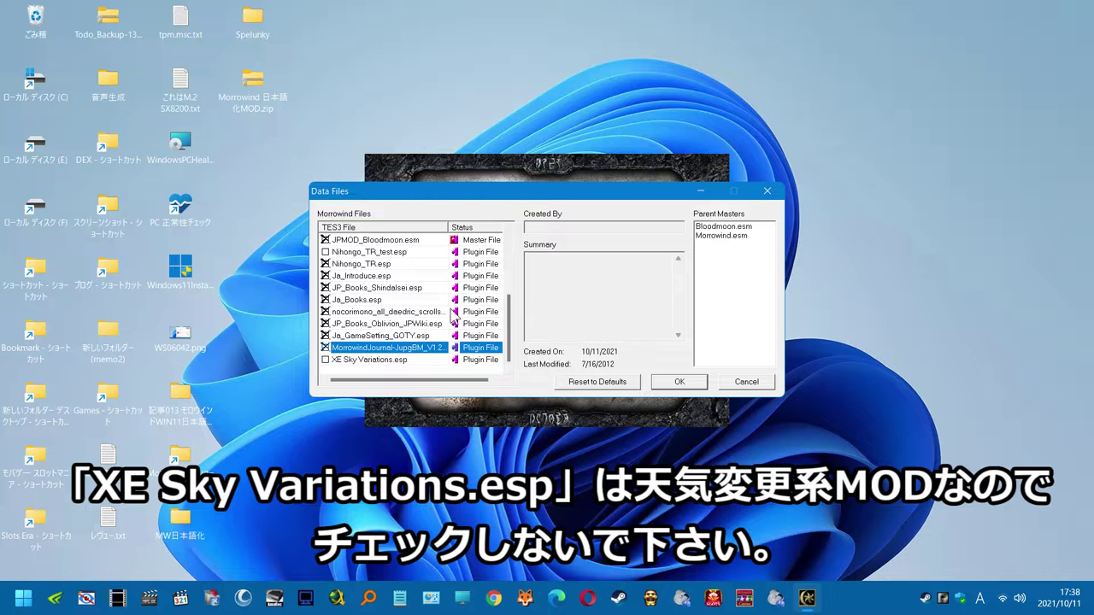
Check the list of enabled files, accept the Data Files selection, and start the game from the launcher.
scroll(453, 317, "up", 3)
scroll(453, 317, "down", 3)
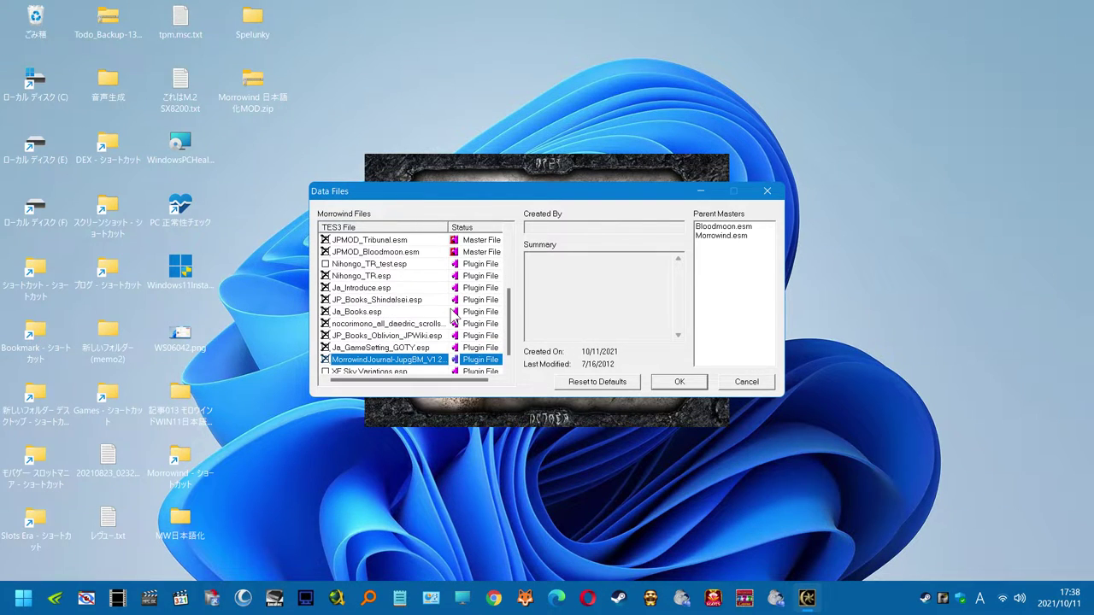
scroll(453, 316, "down", 1)
scroll(453, 316, "up", 3)
scroll(454, 317, "down", 3)
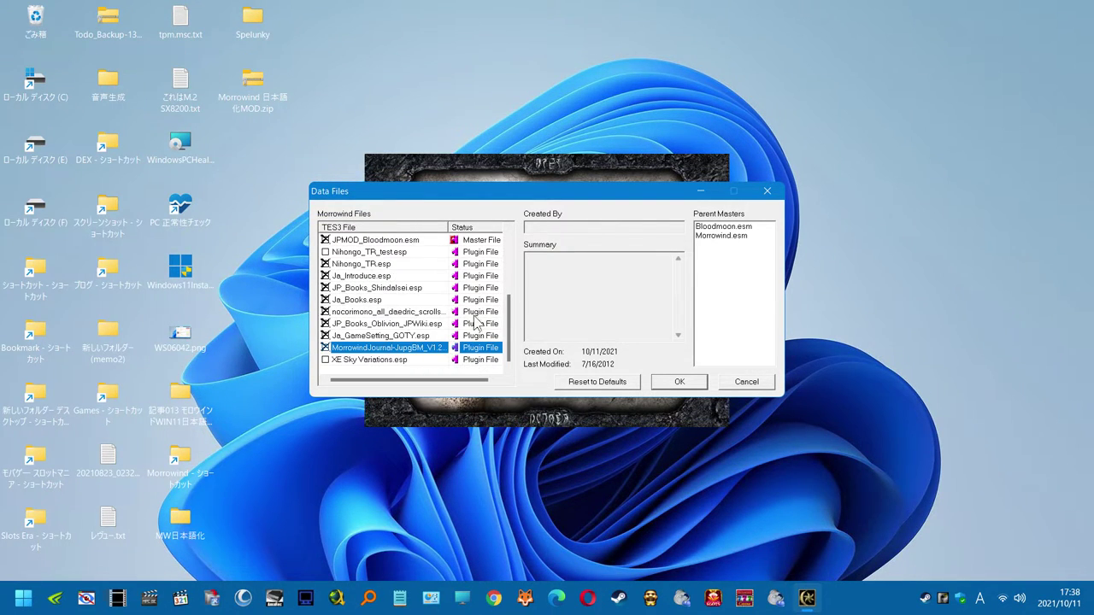
left_click(680, 382)
left_click(555, 247)
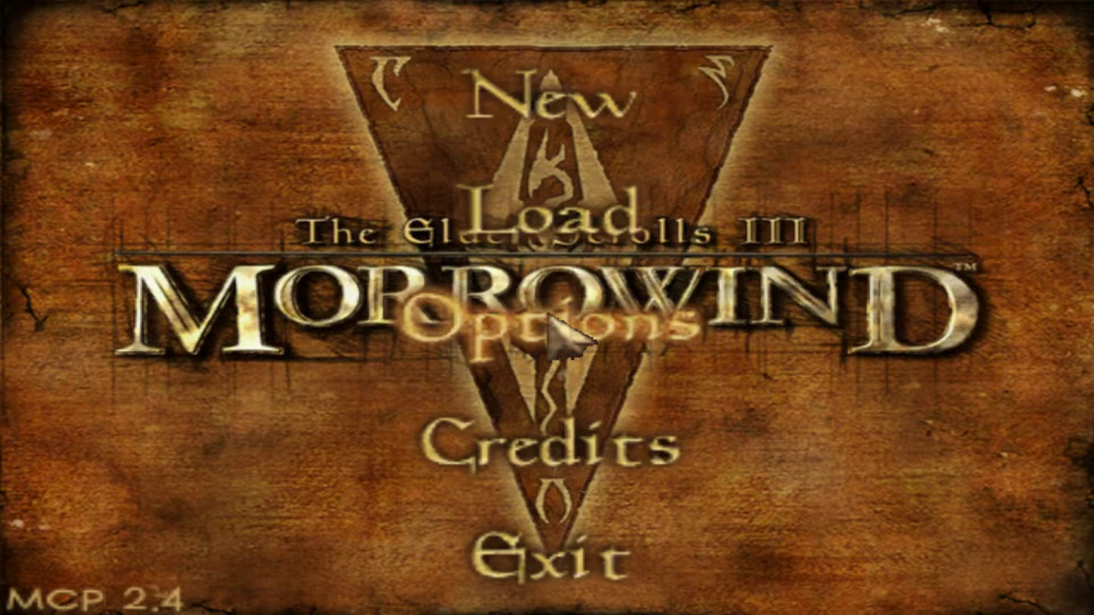
Set the game's video resolution to 1920 x 1080 in the options and confirm the immediate change.
left_click(551, 318)
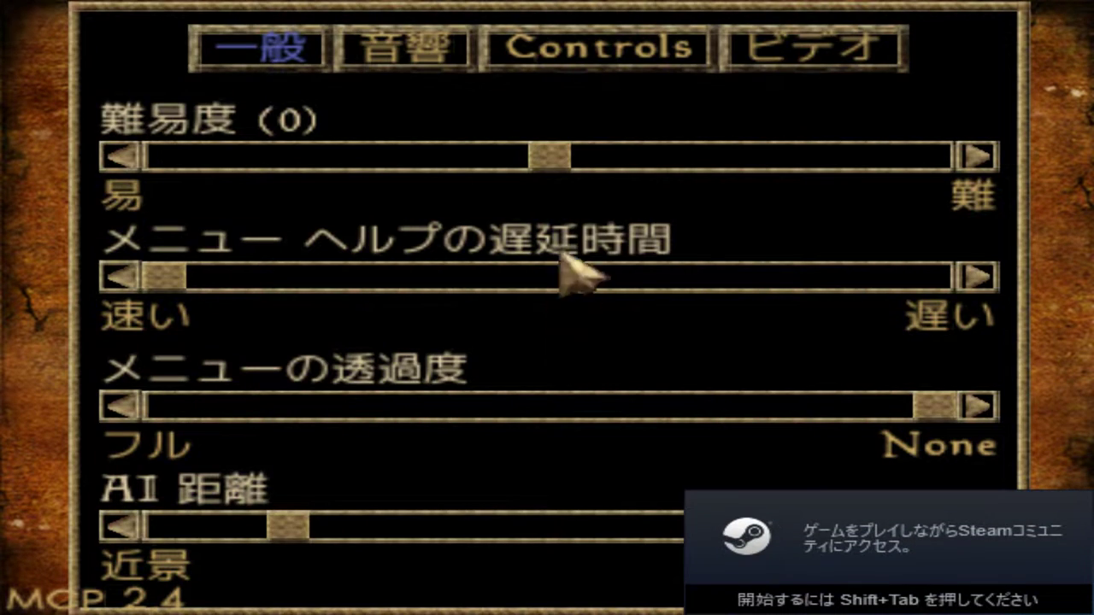
left_click(810, 53)
left_click(201, 125)
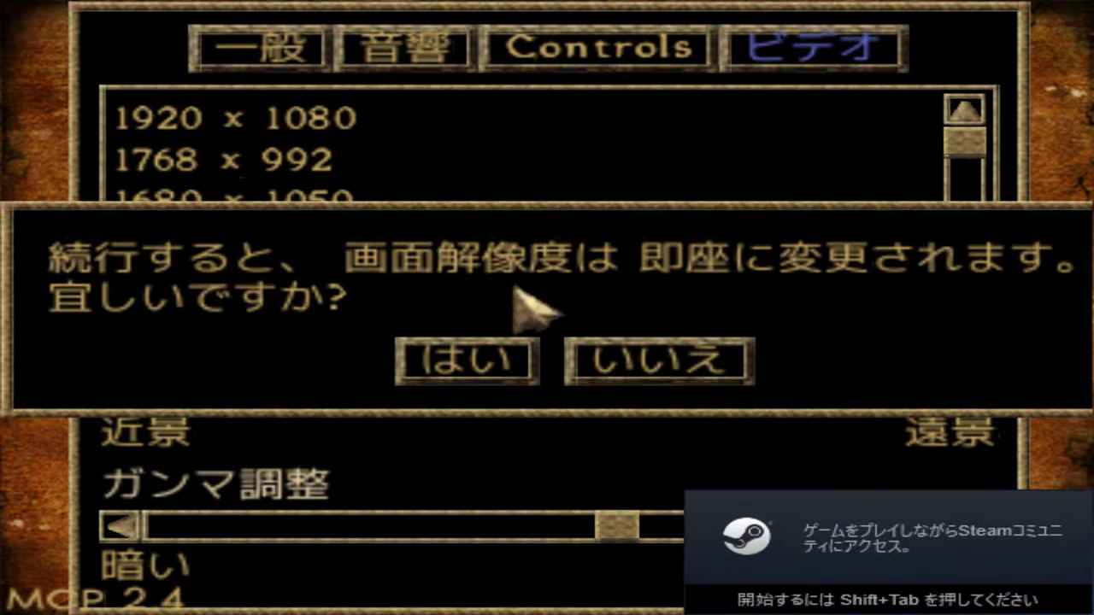
left_click(496, 376)
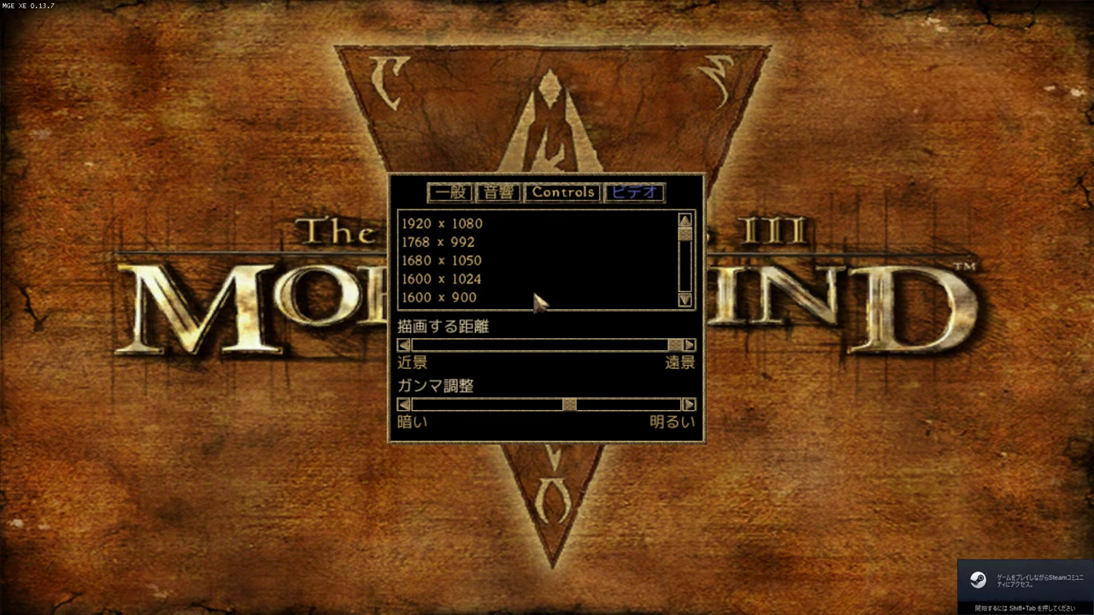
Look through the general, audio and Controls options to examine their Japanese text, and close the options.
left_click(458, 197)
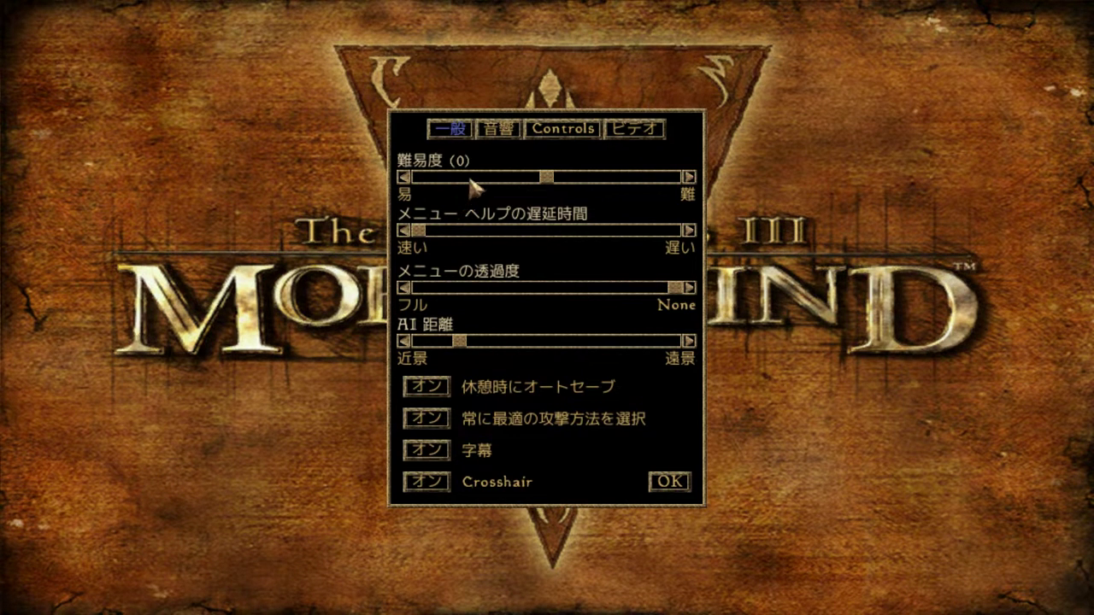
left_click(495, 133)
left_click(547, 137)
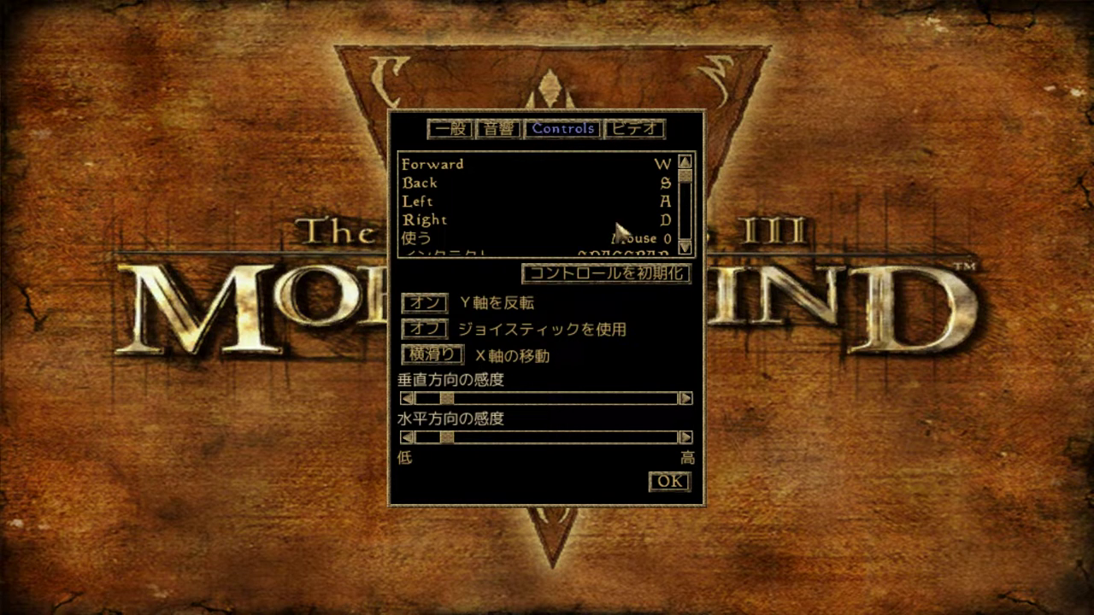
left_click(672, 481)
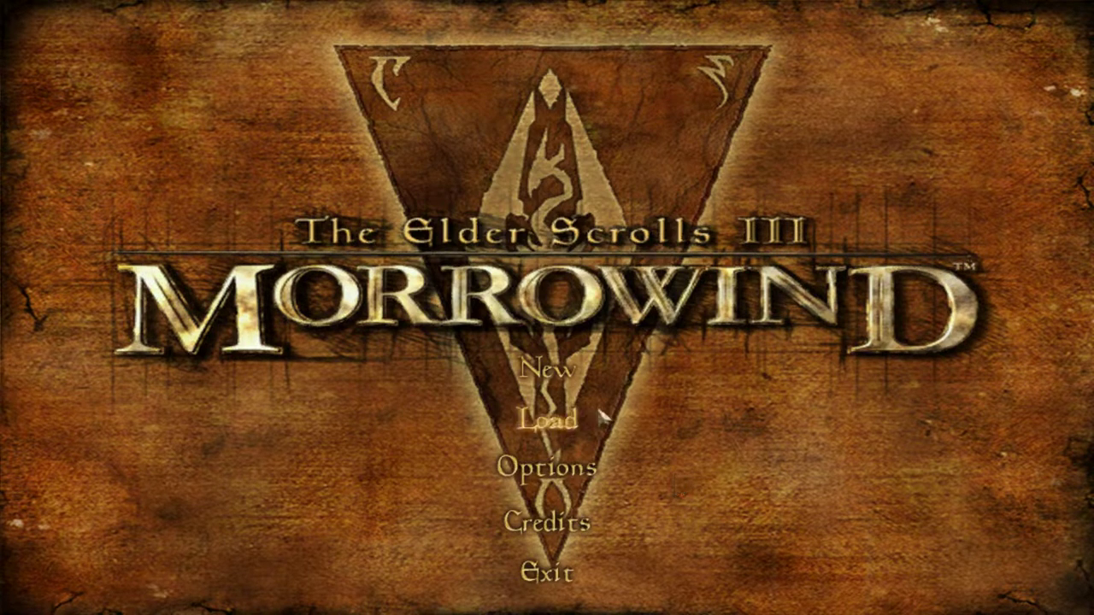
Start a new game, name the character aaaaaa, and dismiss the movement controls message.
left_click(551, 373)
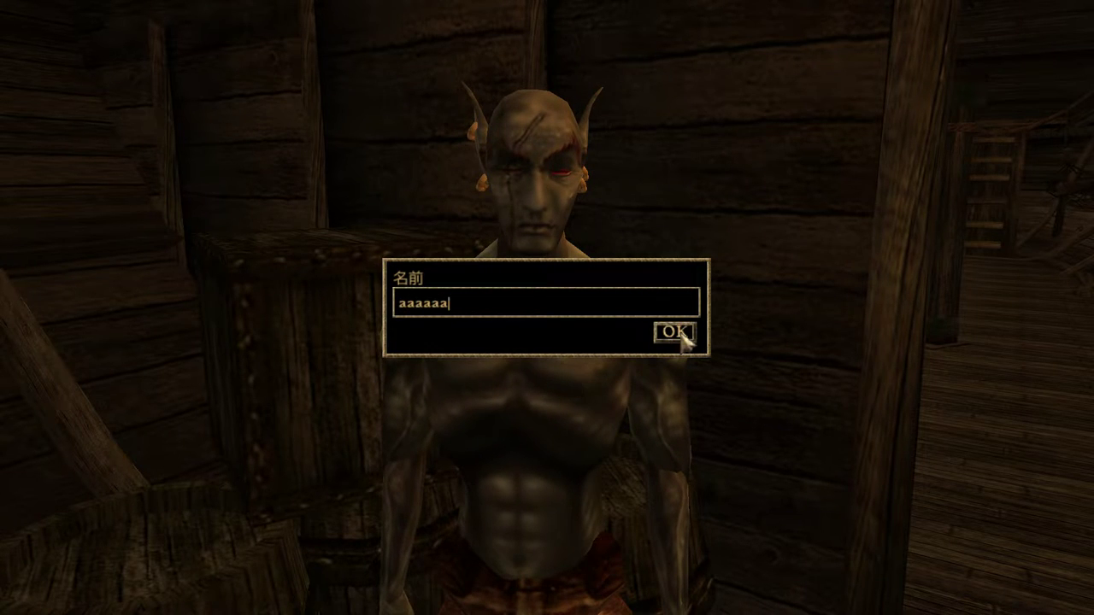
left_click(676, 333)
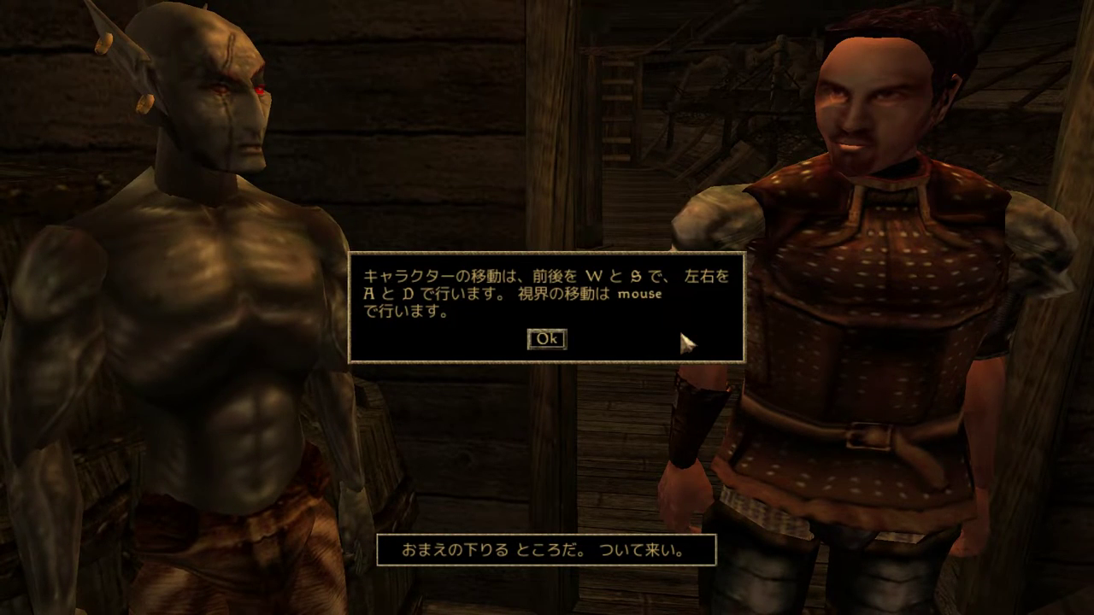
left_click(547, 342)
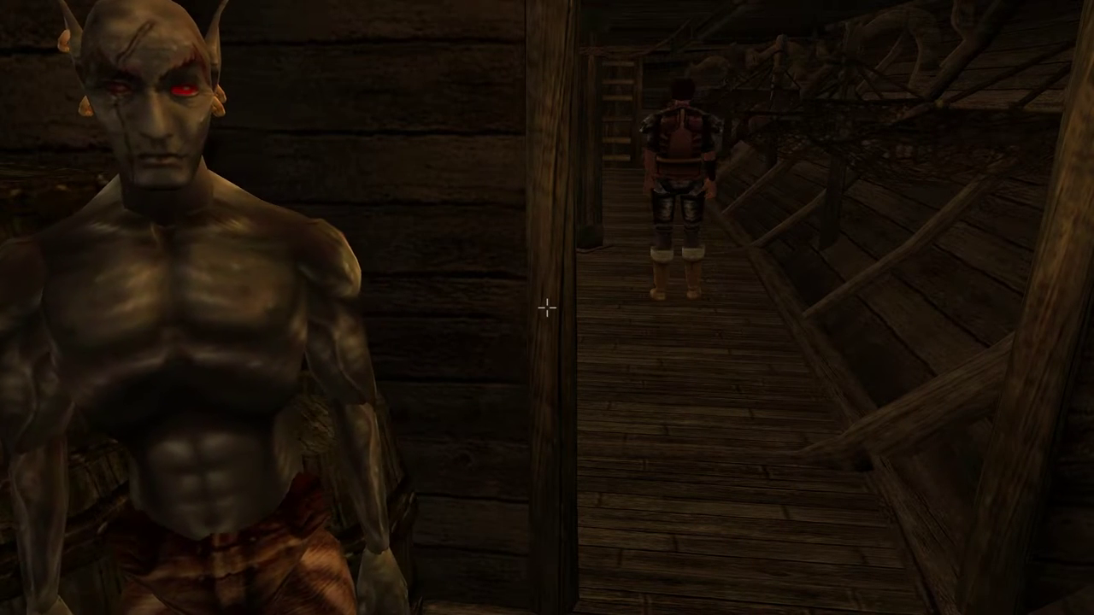
key("w")
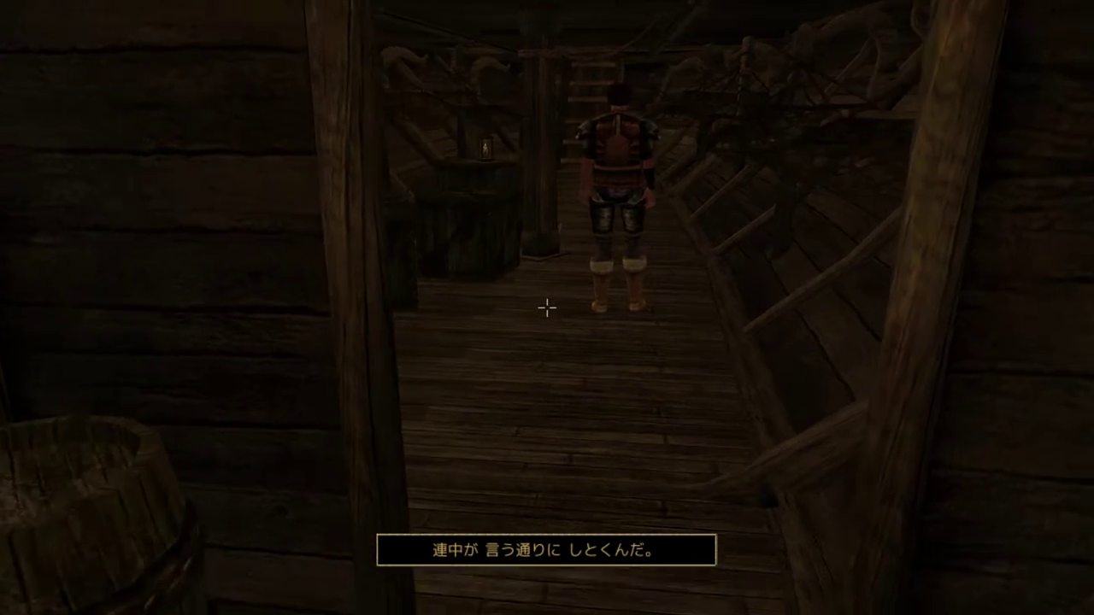
key("w")
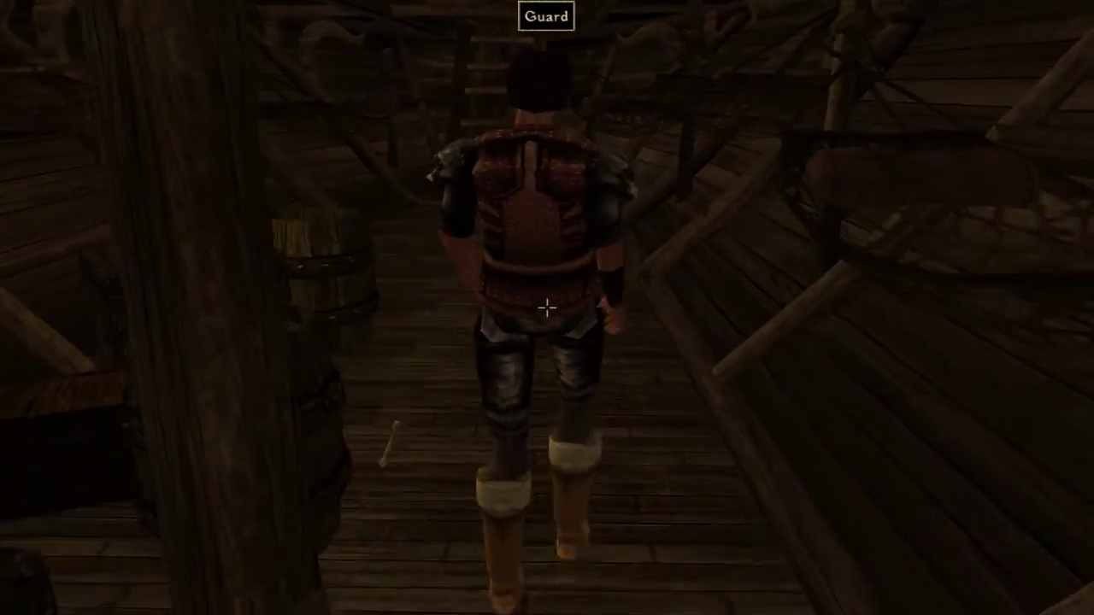
key("w")
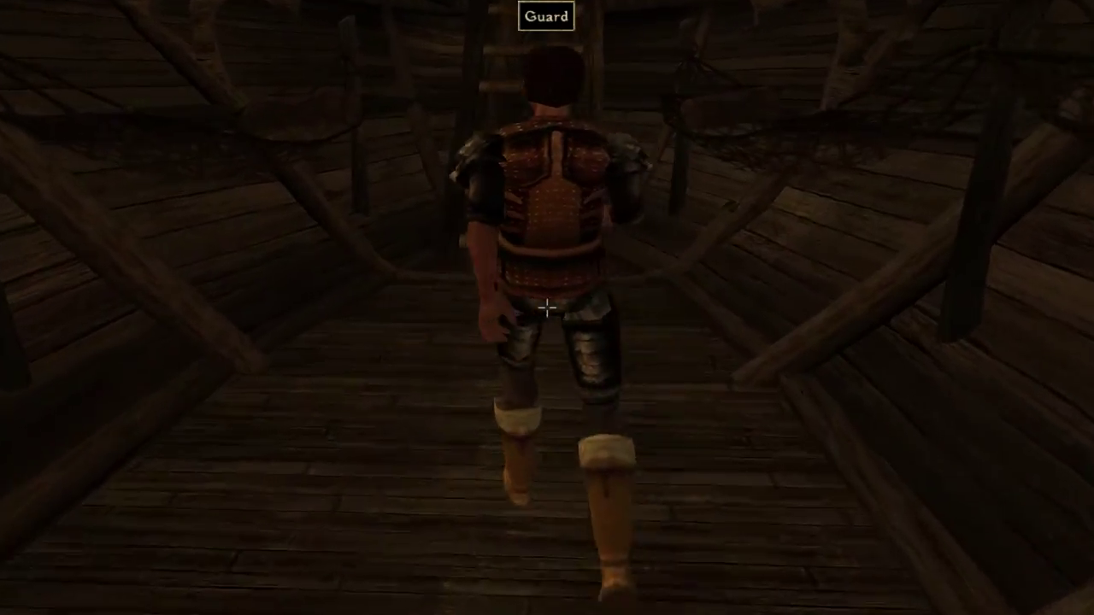
key("w")
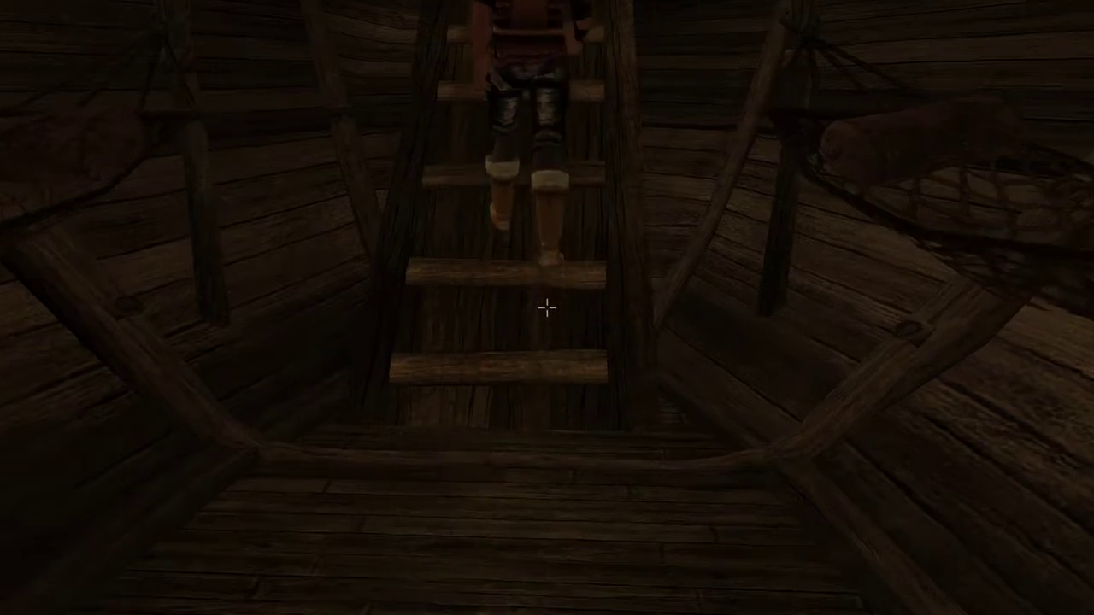
key("w")
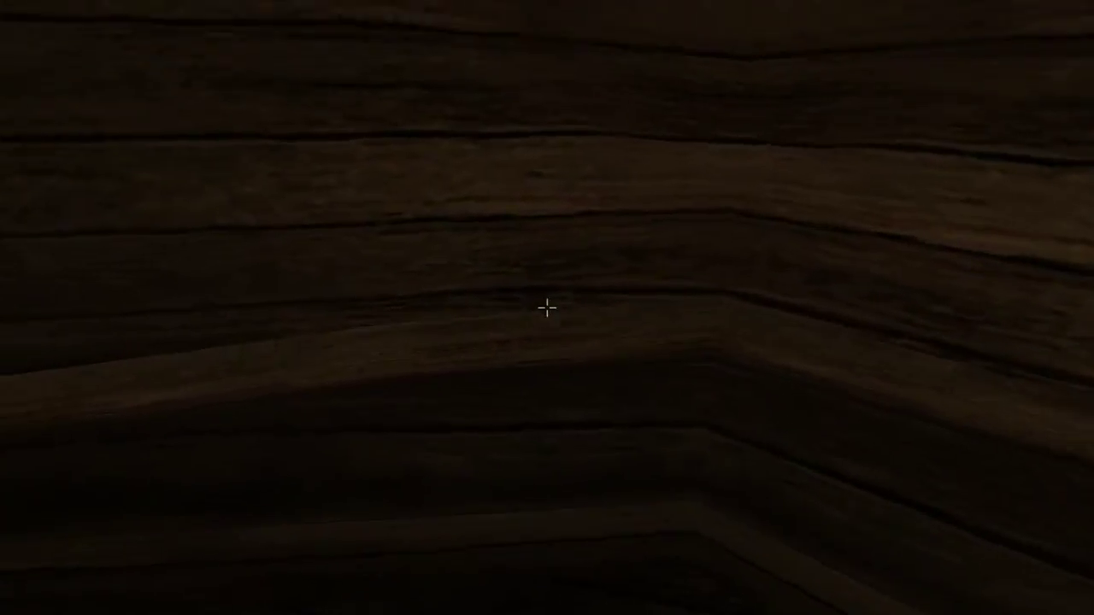
key("w")
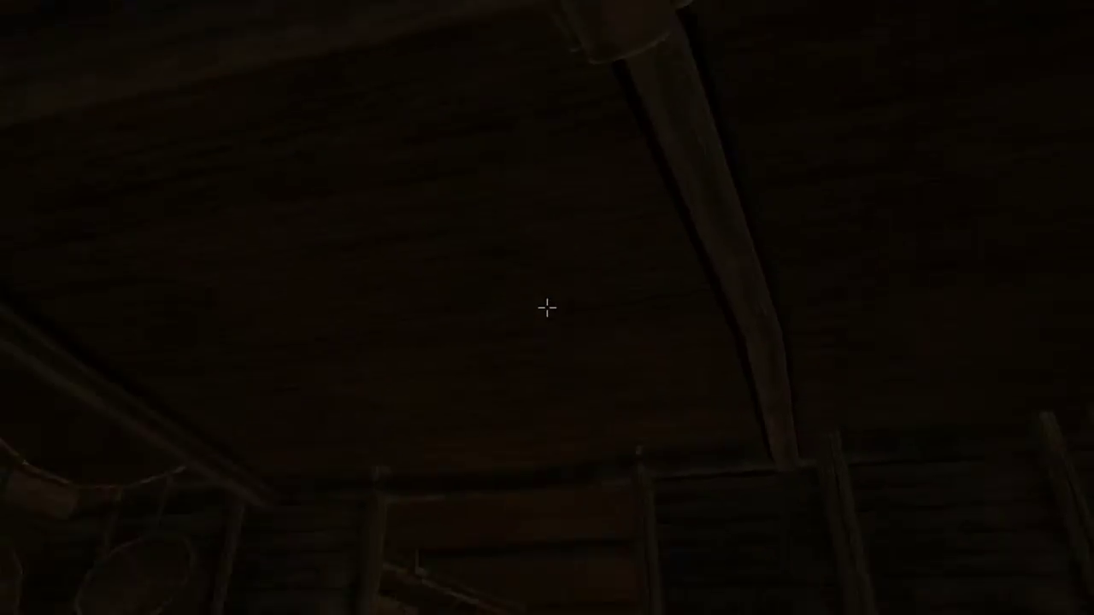
key("w")
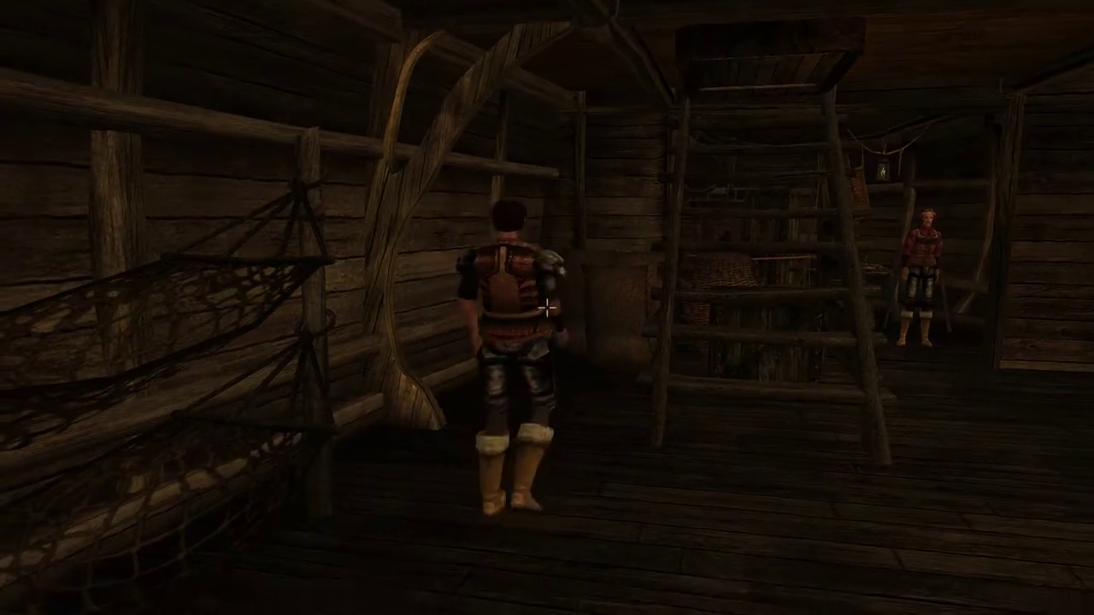
key("w")
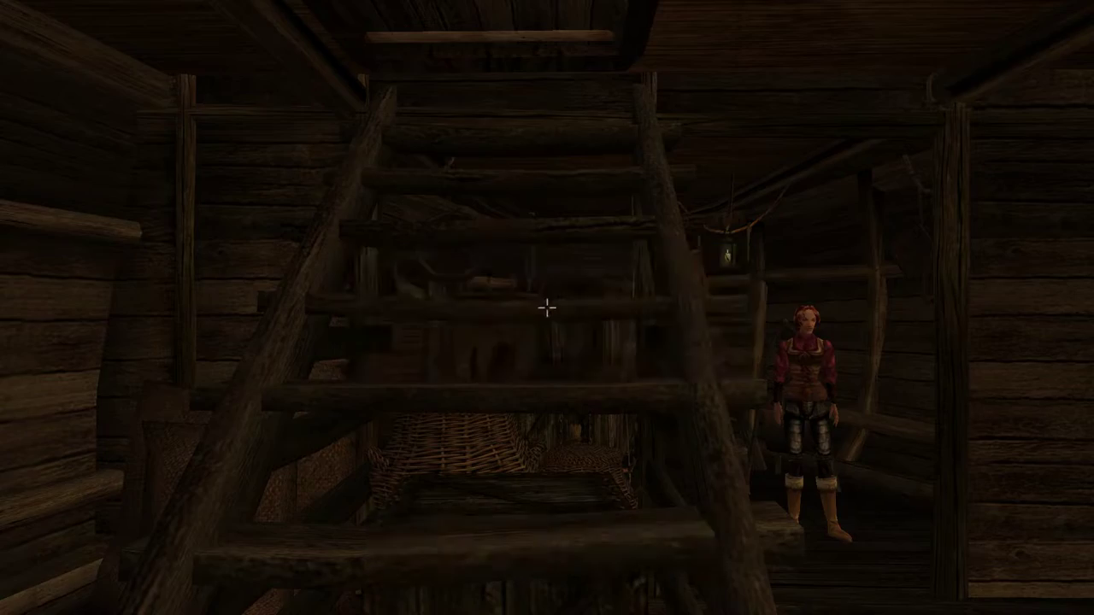
key("space")
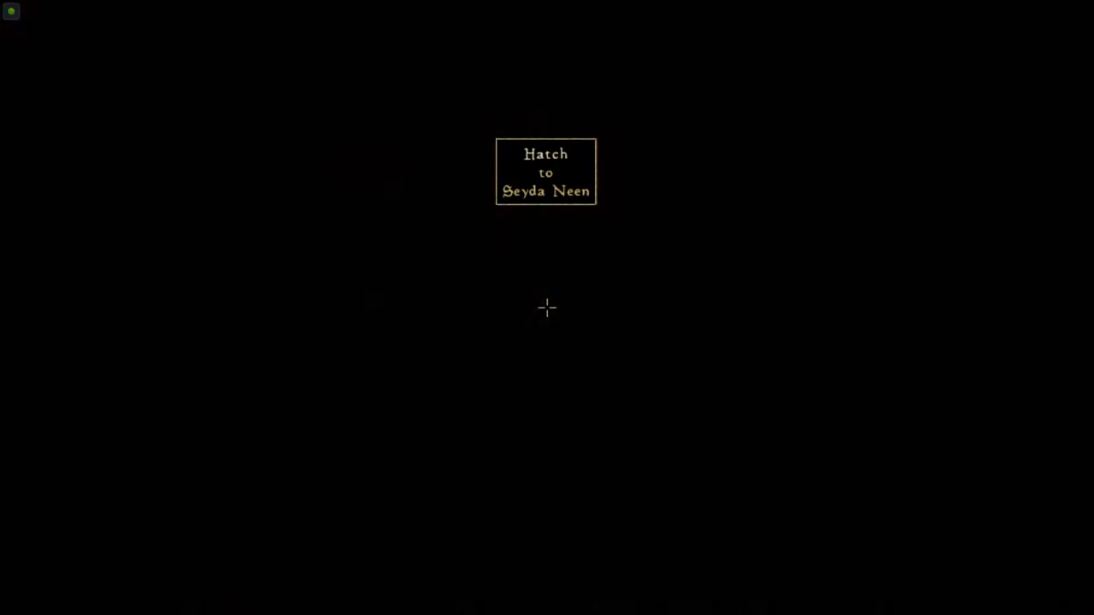